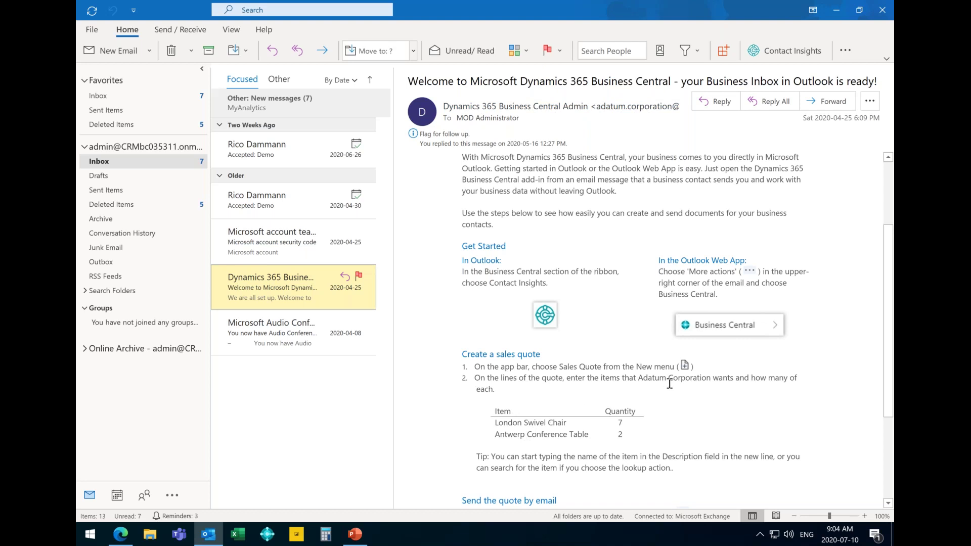
# Open Contact Insights for the Business Central welcome email and review Adatum Corporation's balances, sales history, statistics, dimensions, links and notes.
pyautogui.click(754, 50)
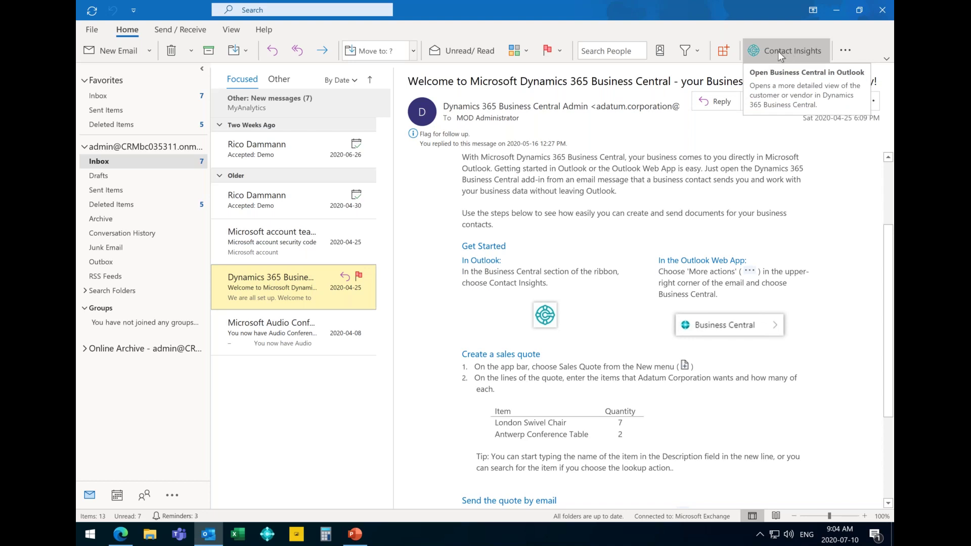
pyautogui.click(777, 51)
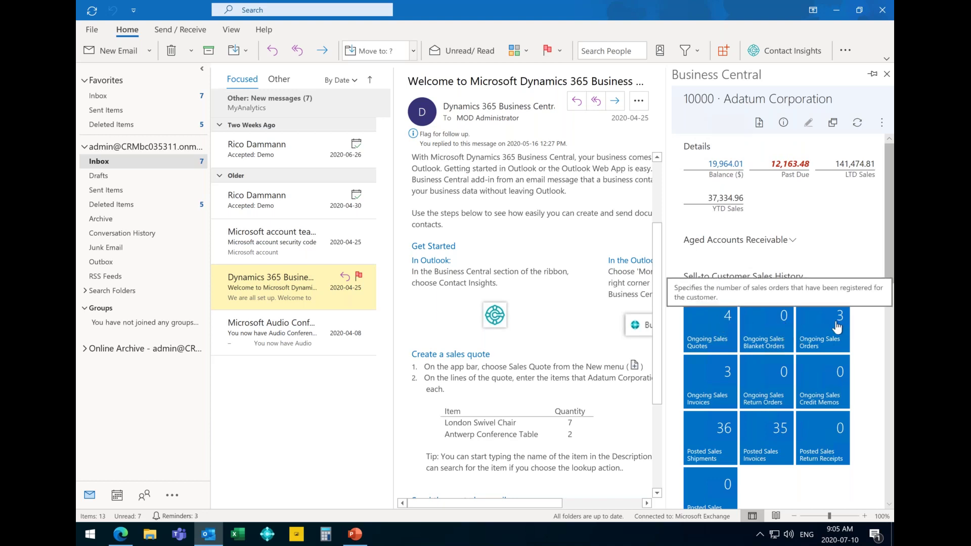
pyautogui.scroll(-1, 829, 329)
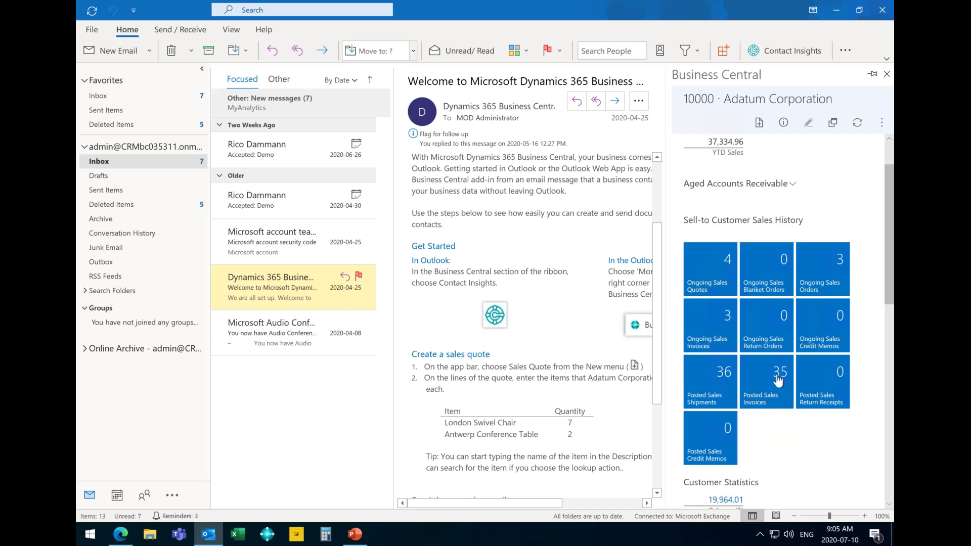
pyautogui.scroll(-4, 779, 405)
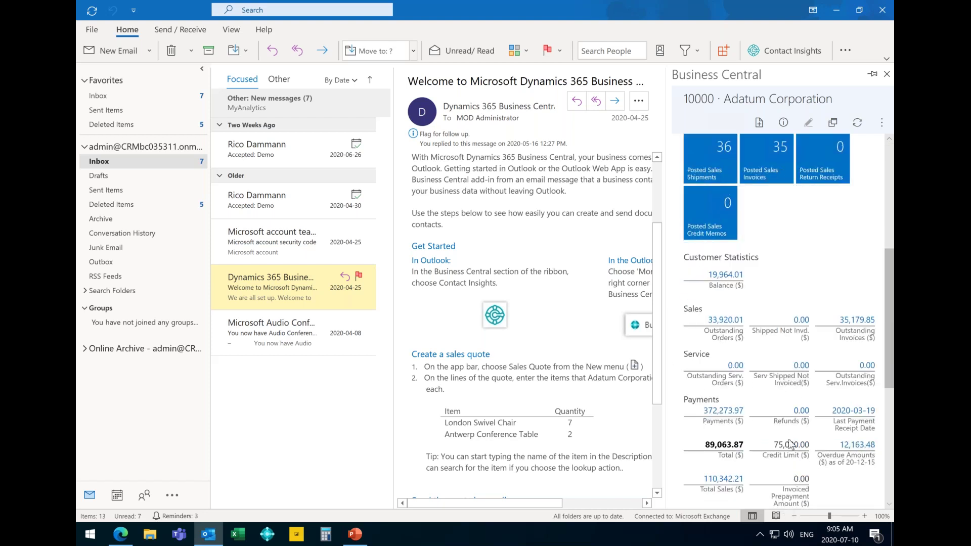
pyautogui.scroll(-3, 791, 445)
pyautogui.scroll(-2, 779, 255)
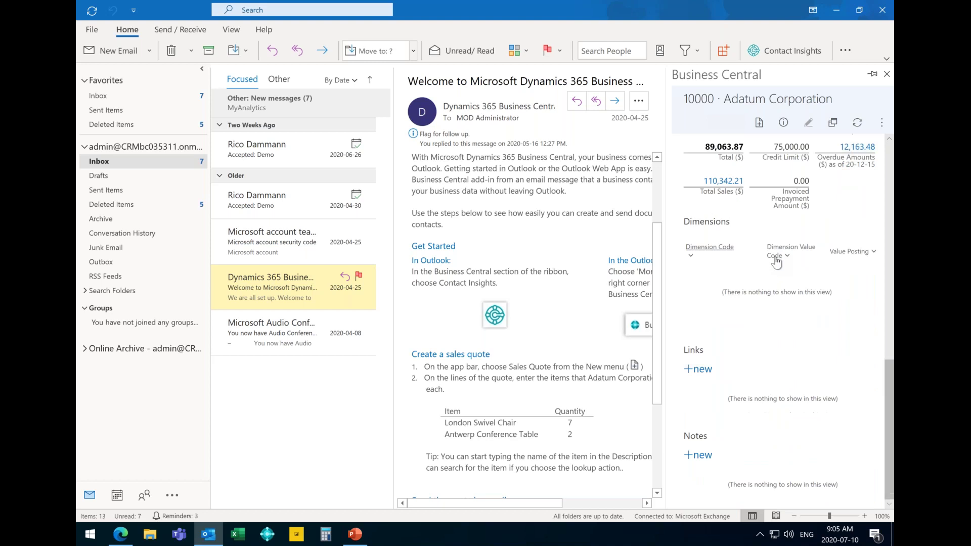
pyautogui.scroll(8, 764, 332)
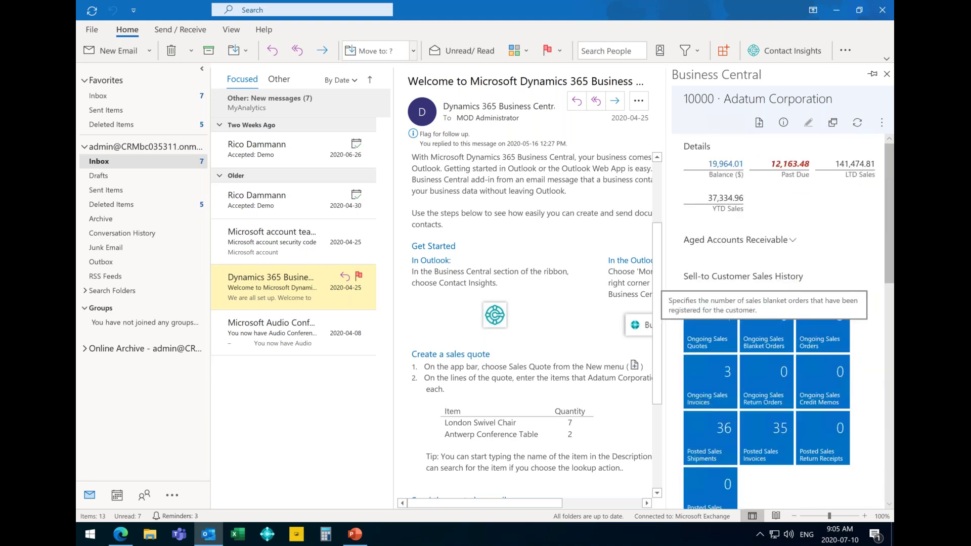
# Switch to Outlook on the web in Edge and look over the Business Central welcome email.
pyautogui.click(121, 535)
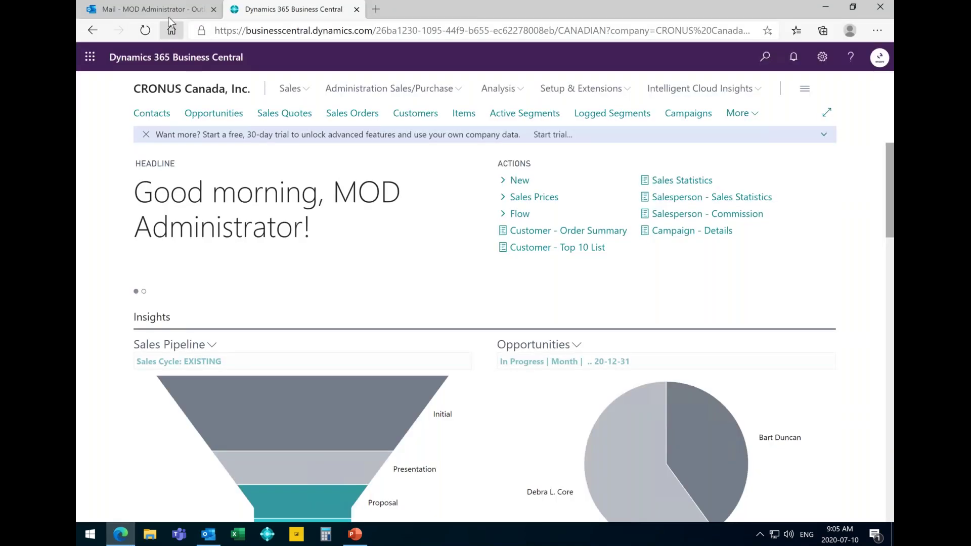
pyautogui.click(168, 10)
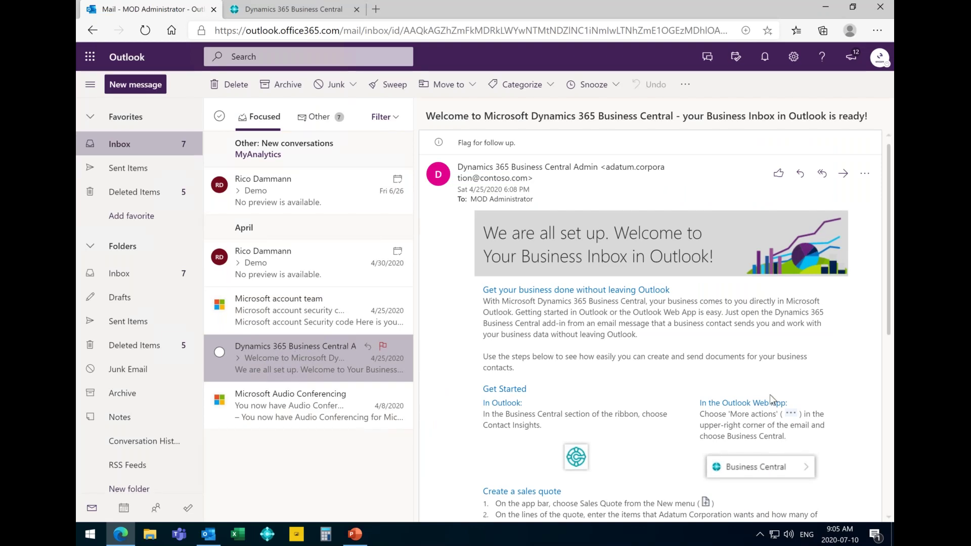
pyautogui.scroll(-2, 768, 394)
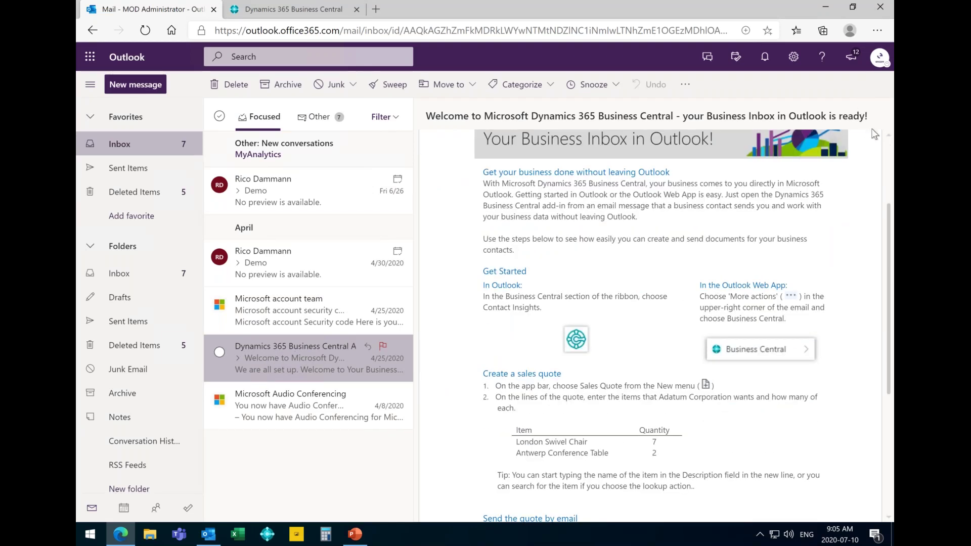
pyautogui.scroll(2, 854, 190)
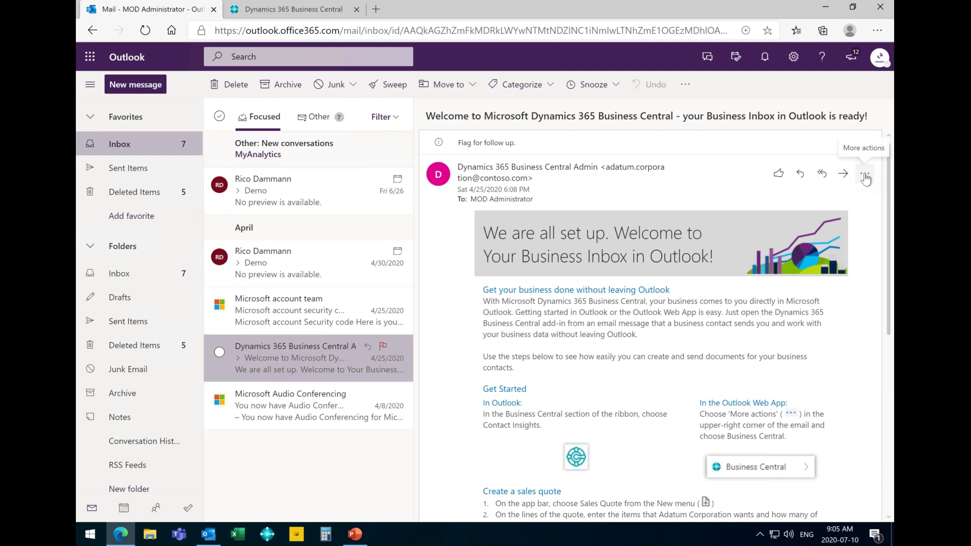
# Create a new Business Central sales quote from the welcome email using the add-in.
pyautogui.click(865, 175)
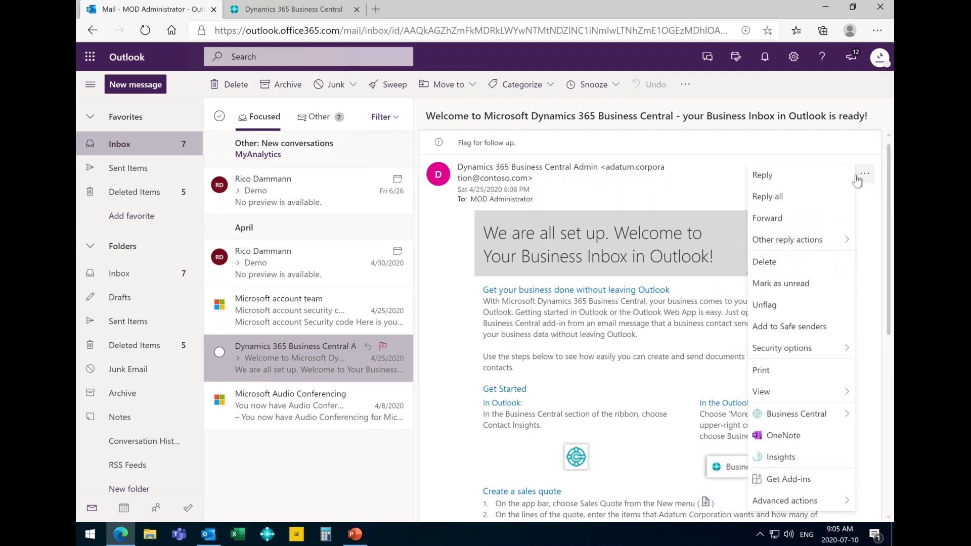
pyautogui.moveTo(819, 420)
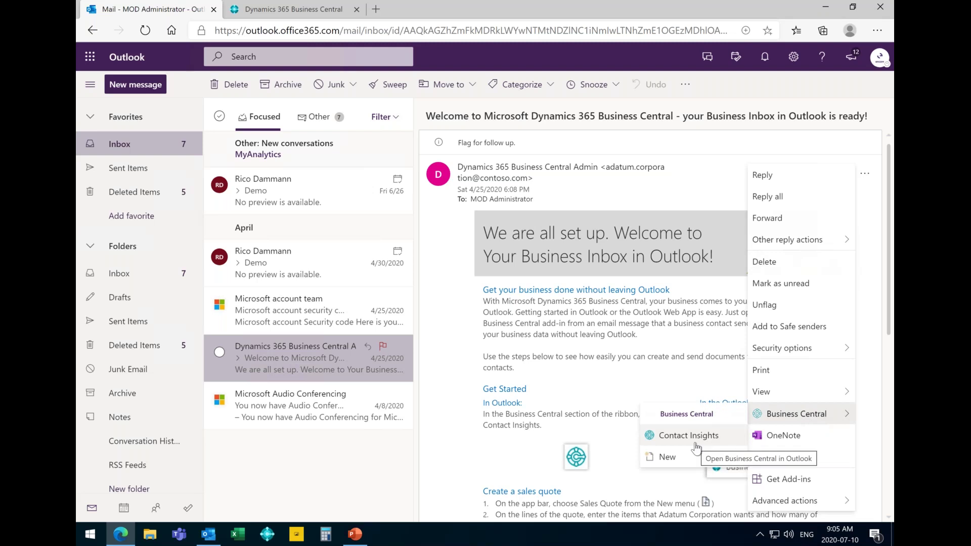
pyautogui.moveTo(682, 457)
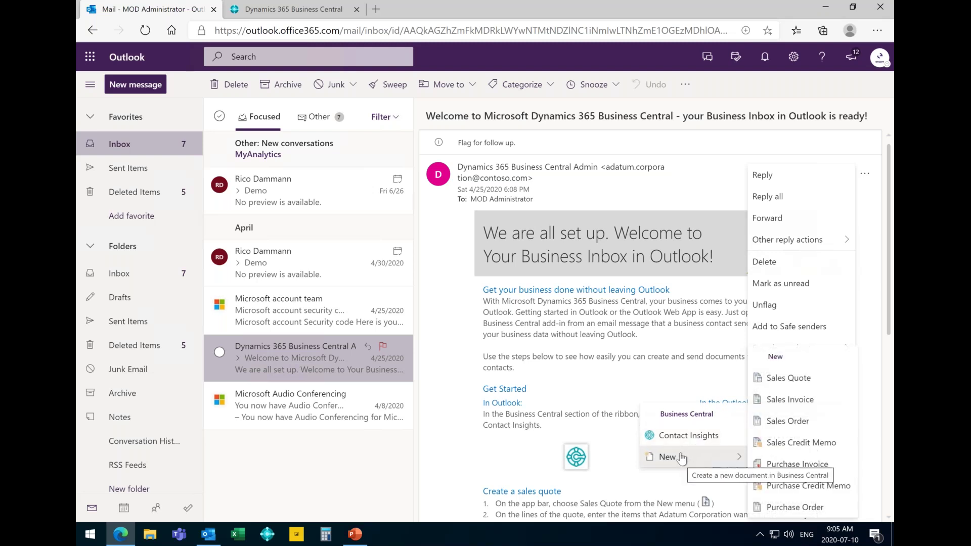
pyautogui.click(798, 384)
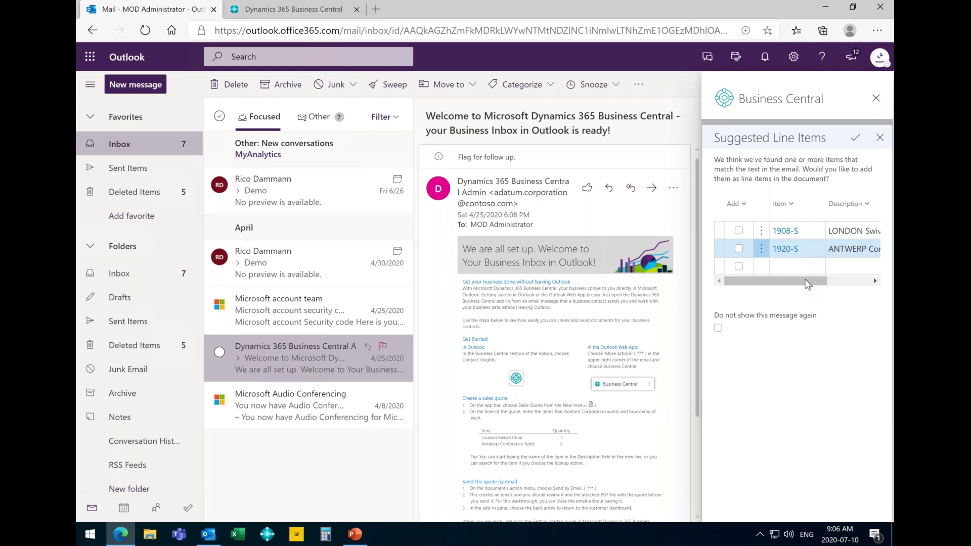
# Accept both suggested line items, 1908-S and 1920-S, for the new sales quote.
pyautogui.moveTo(809, 281); pyautogui.dragTo(760, 270)
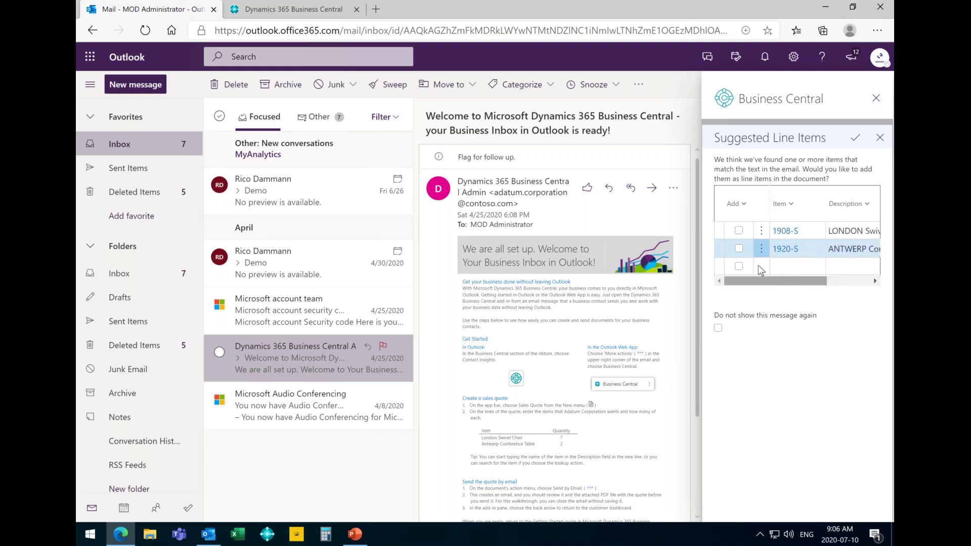
pyautogui.click(739, 232)
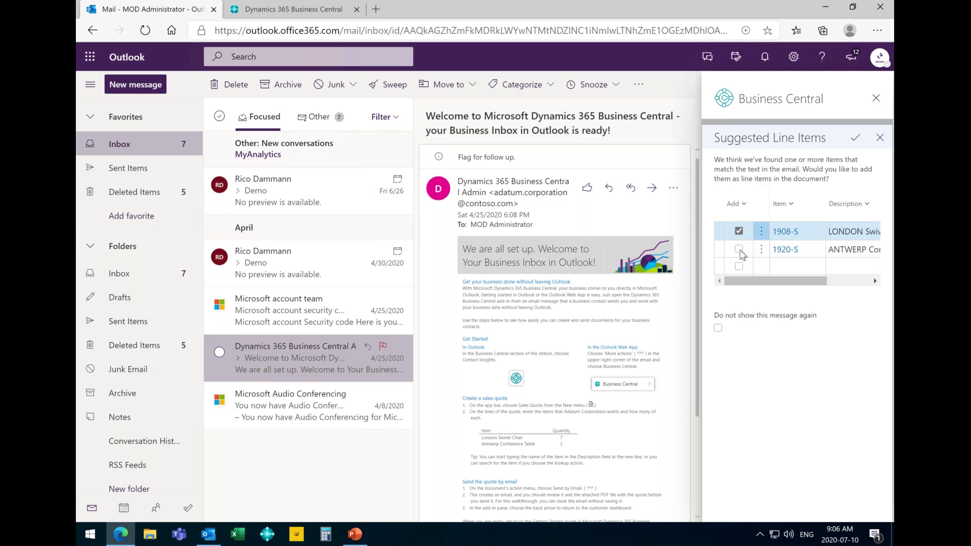
pyautogui.click(740, 249)
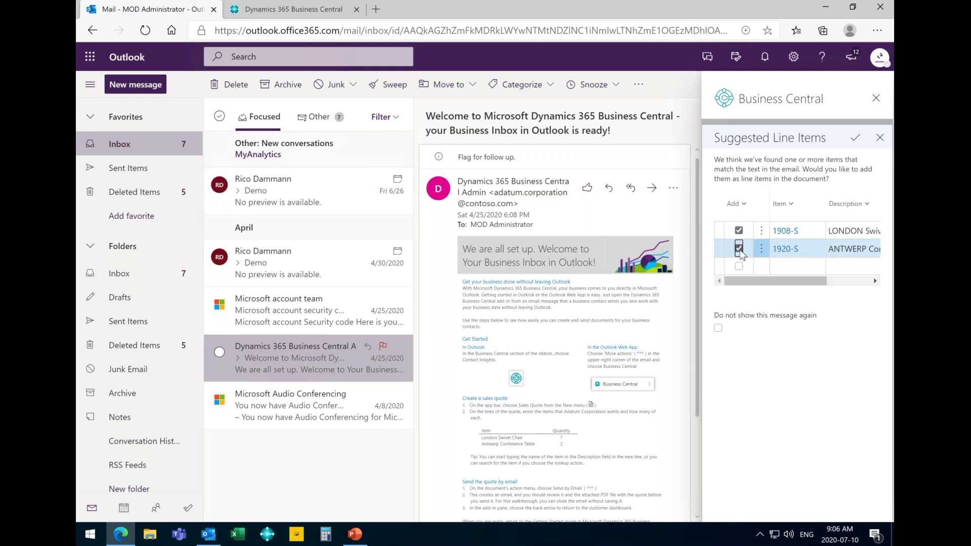
pyautogui.click(855, 140)
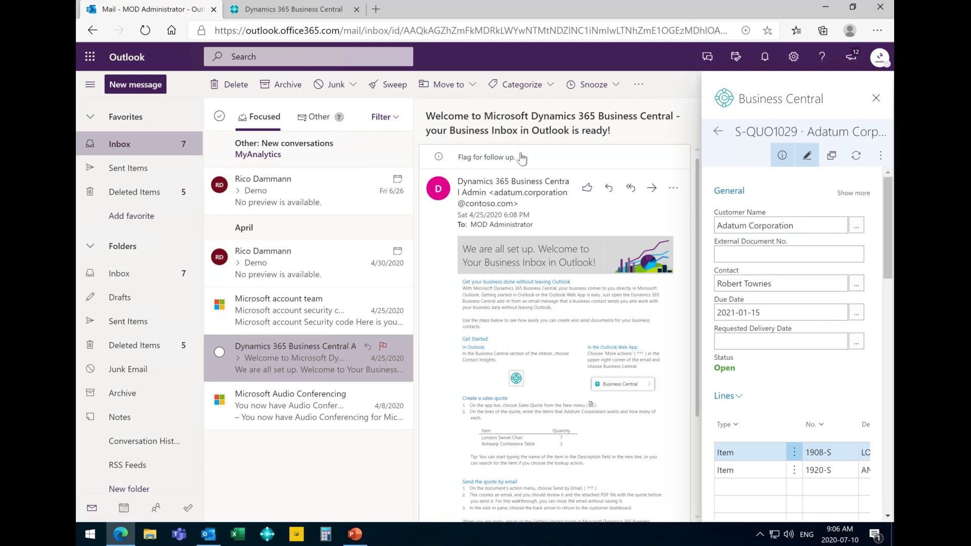
# Review the new quote's line prices, totals, invoice details, and shipping and billing information in the add-in.
pyautogui.scroll(-2, 760, 228)
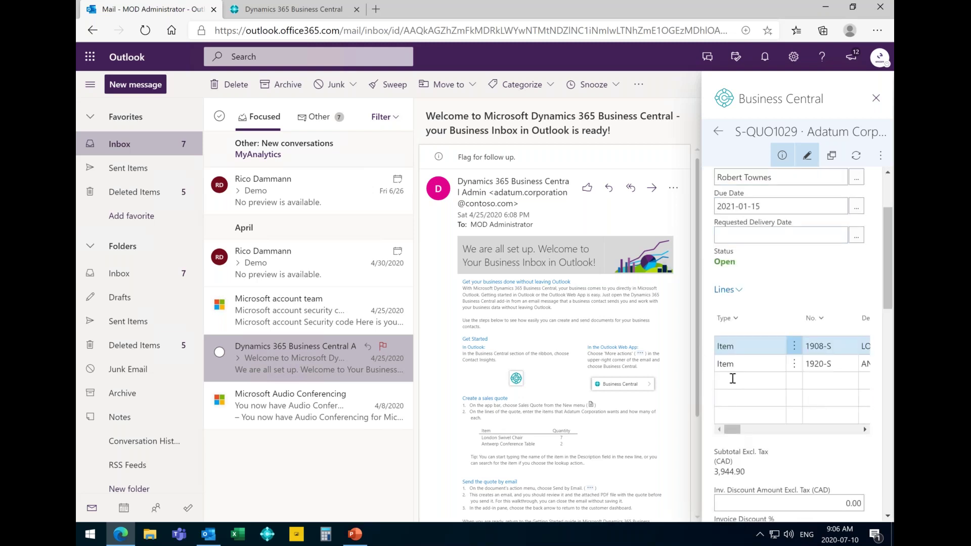
pyautogui.moveTo(734, 430); pyautogui.dragTo(782, 428)
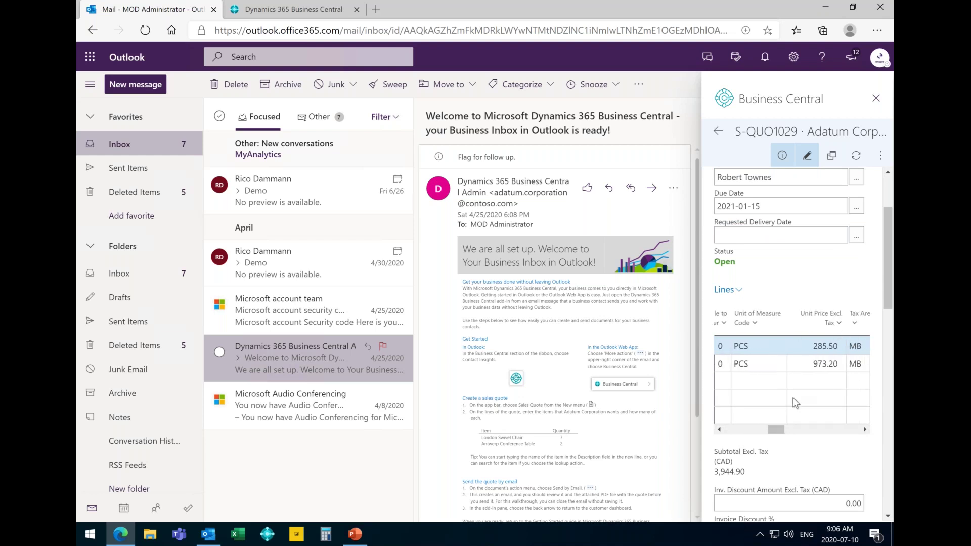
pyautogui.click(787, 428)
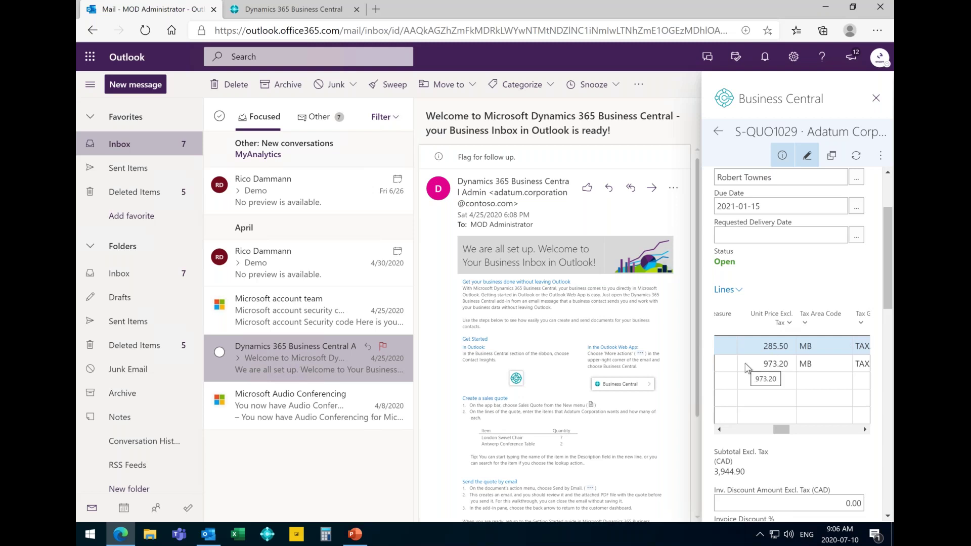
pyautogui.scroll(-3, 747, 368)
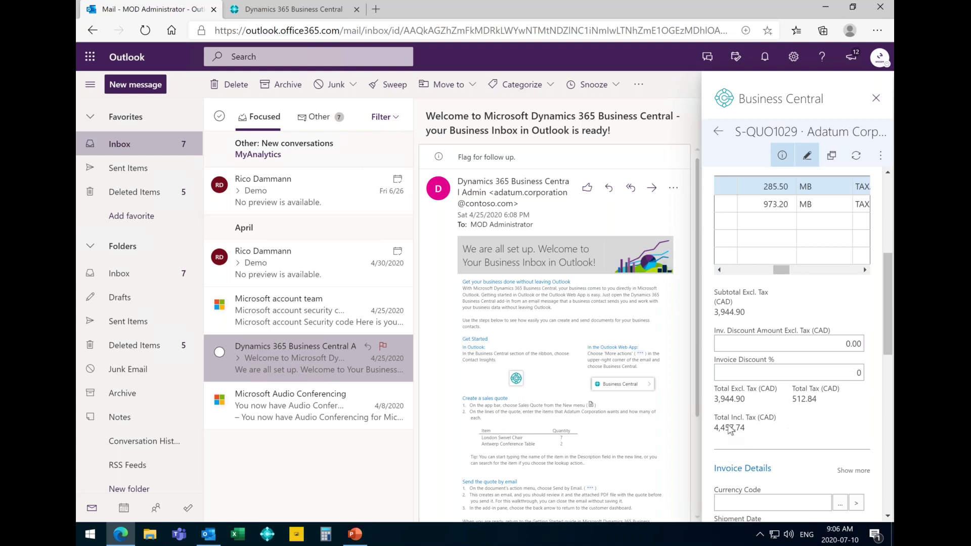
pyautogui.scroll(-1, 730, 429)
pyautogui.scroll(-6, 730, 429)
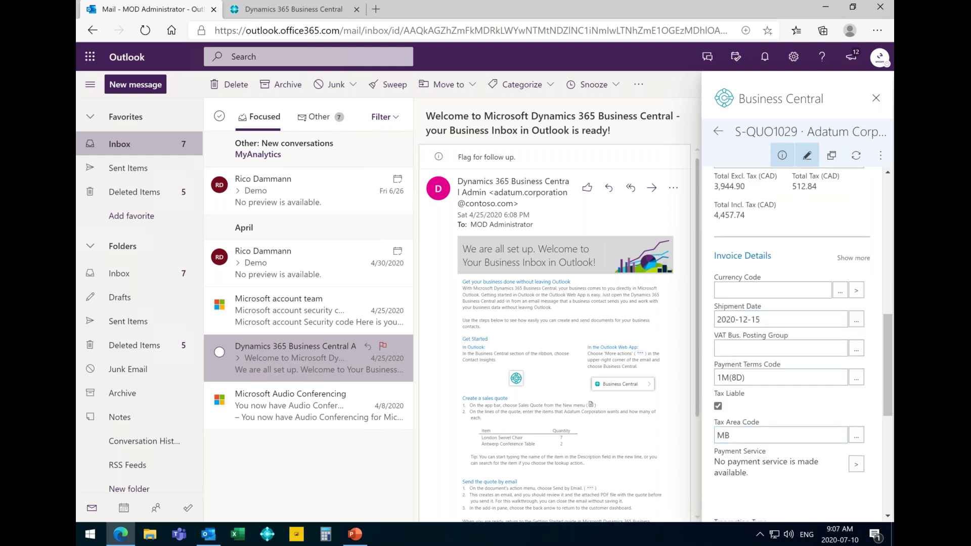
pyautogui.scroll(-4, 779, 475)
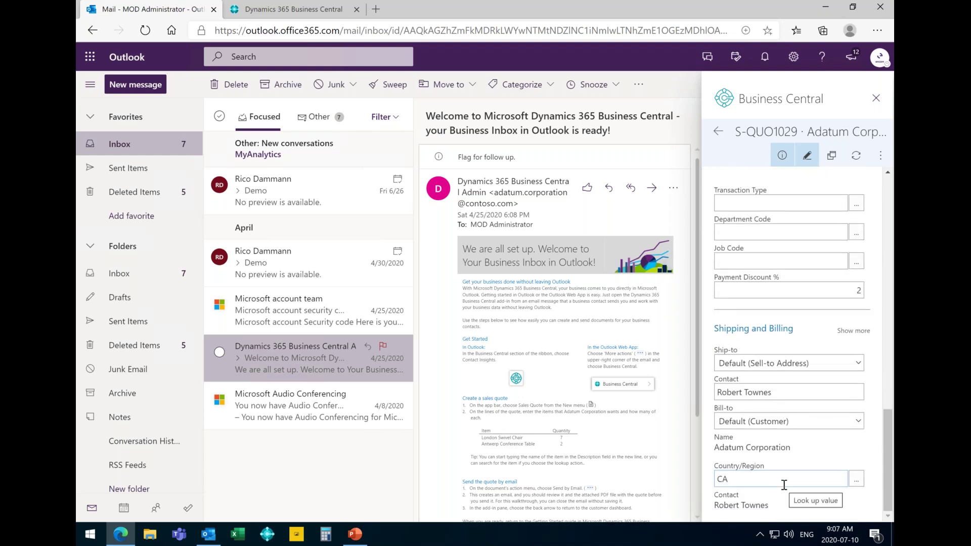
pyautogui.scroll(4, 784, 485)
pyautogui.scroll(10, 784, 484)
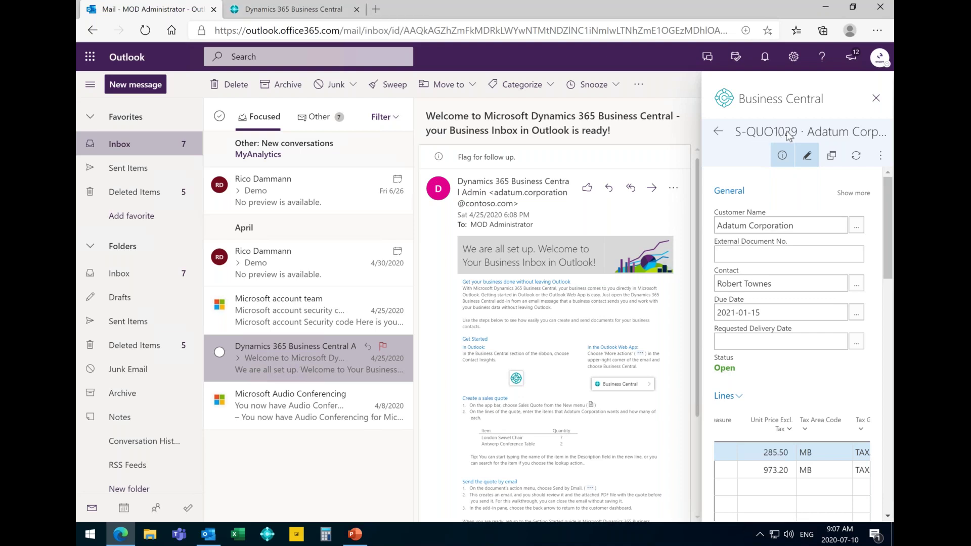
# Switch to Dynamics 365 Business Central and review the home page's sales pipeline, opportunities, activities and time sheet tiles.
pyautogui.click(305, 13)
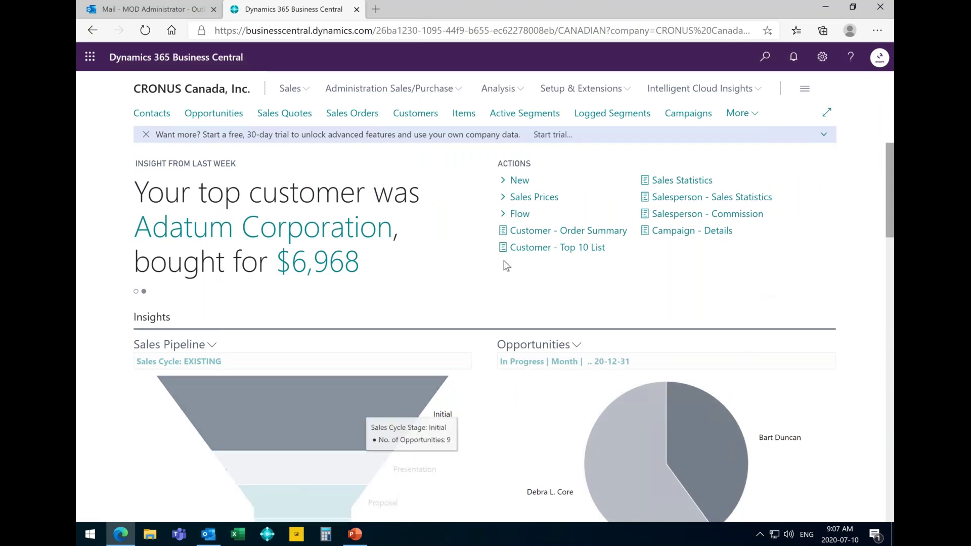
pyautogui.scroll(-1, 510, 293)
pyautogui.scroll(-1, 293, 216)
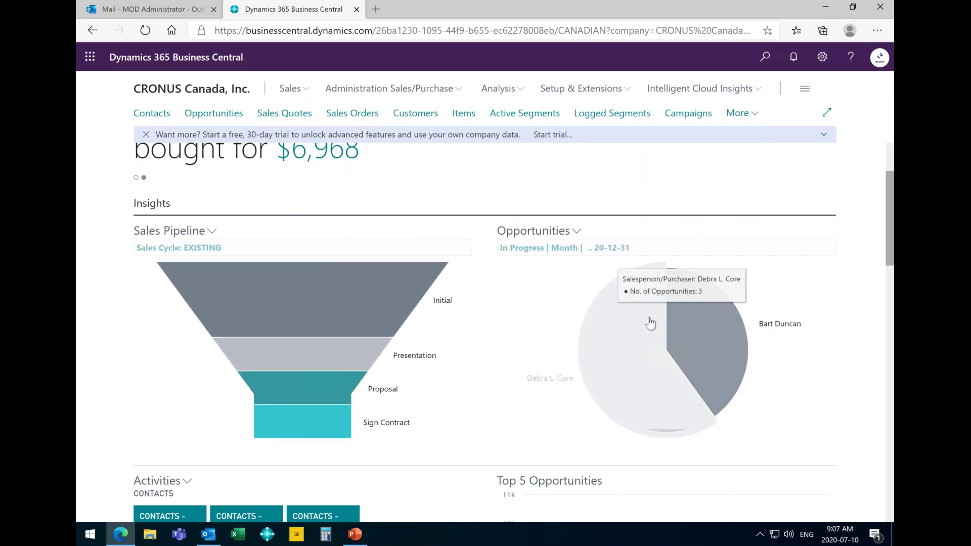
pyautogui.scroll(-4, 548, 448)
pyautogui.scroll(-1, 546, 435)
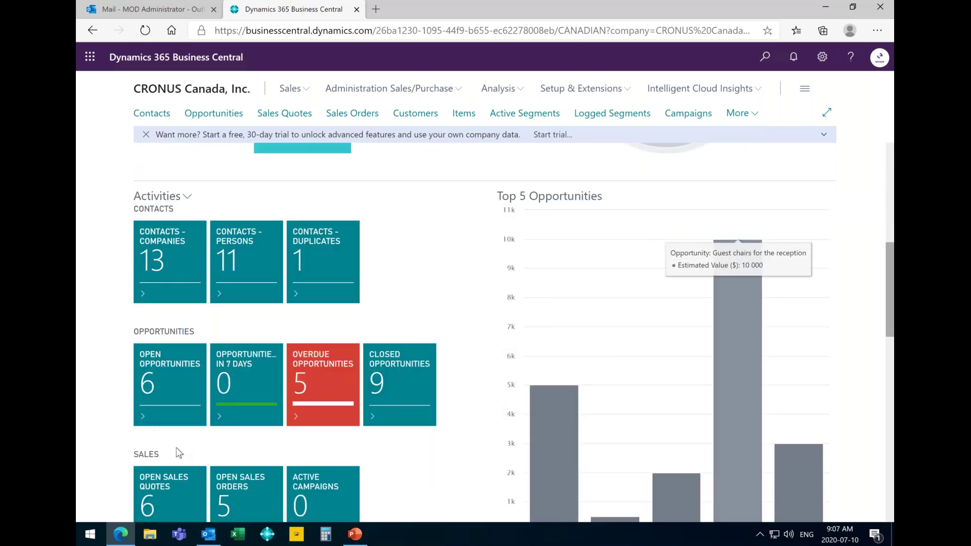
pyautogui.scroll(-1, 177, 447)
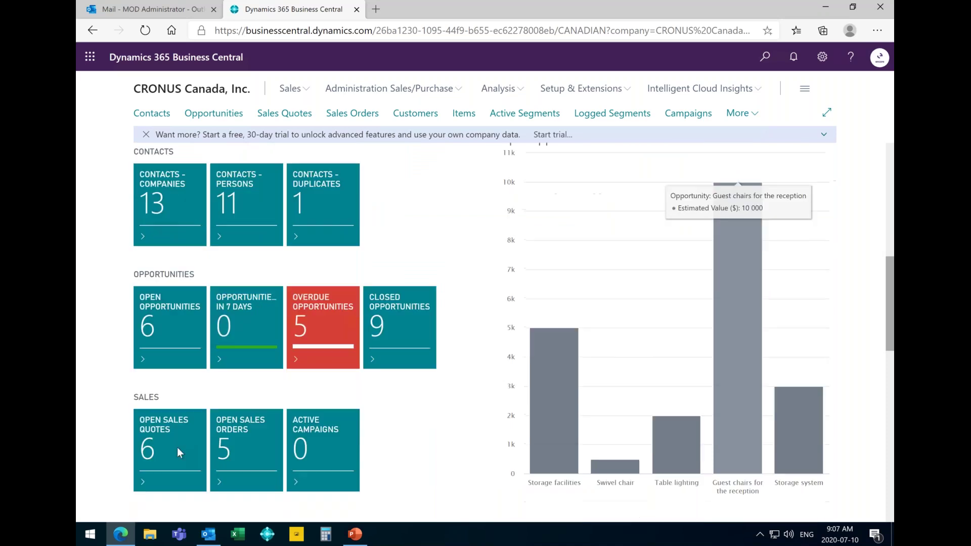
pyautogui.scroll(-4, 177, 448)
pyautogui.scroll(-2, 485, 332)
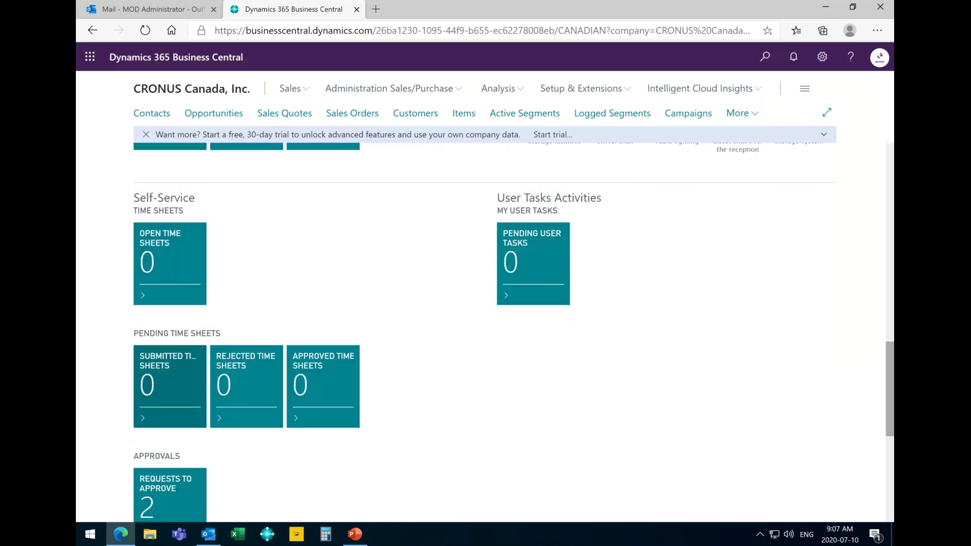
pyautogui.scroll(15, 184, 293)
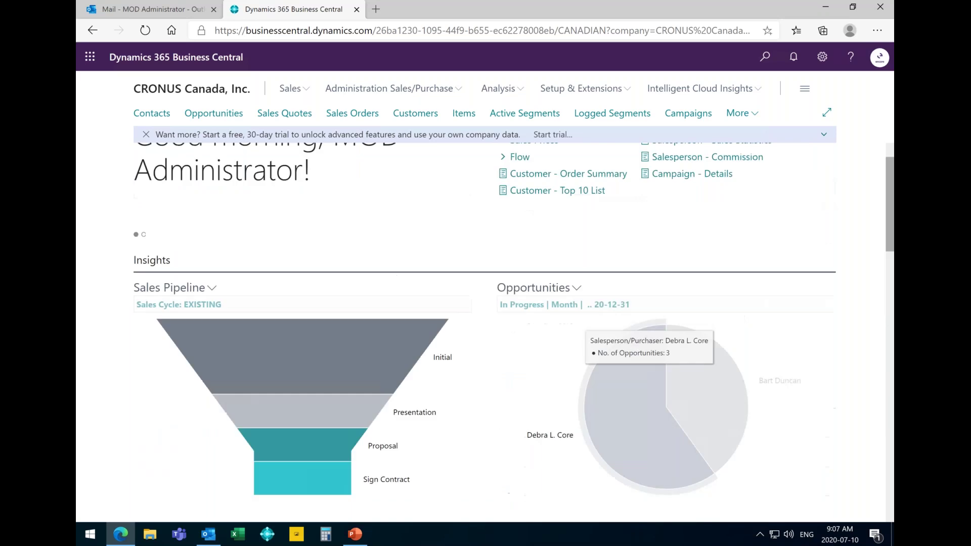
# Go to the sales quotes list and open the newly created Adatum Corporation quote at its end.
pyautogui.click(285, 115)
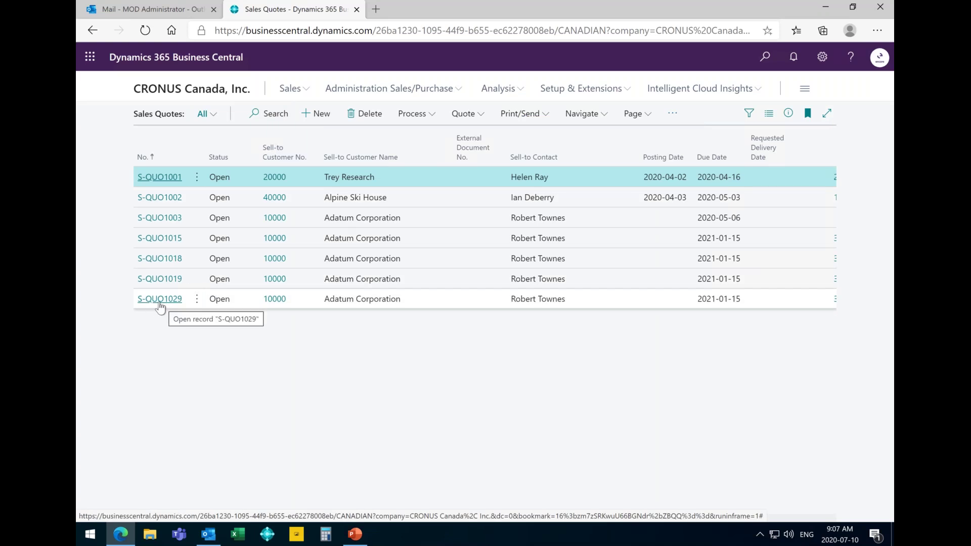
pyautogui.click(160, 299)
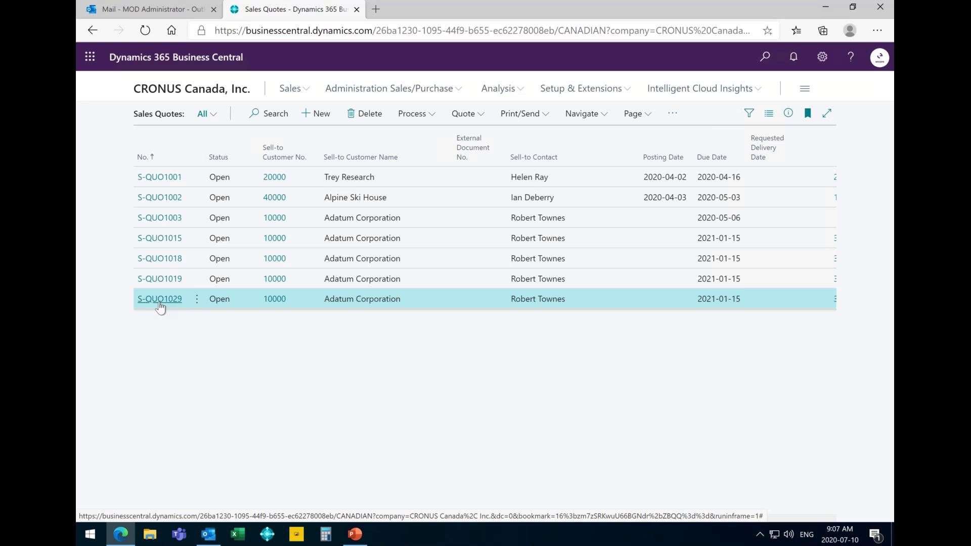
pyautogui.click(160, 302)
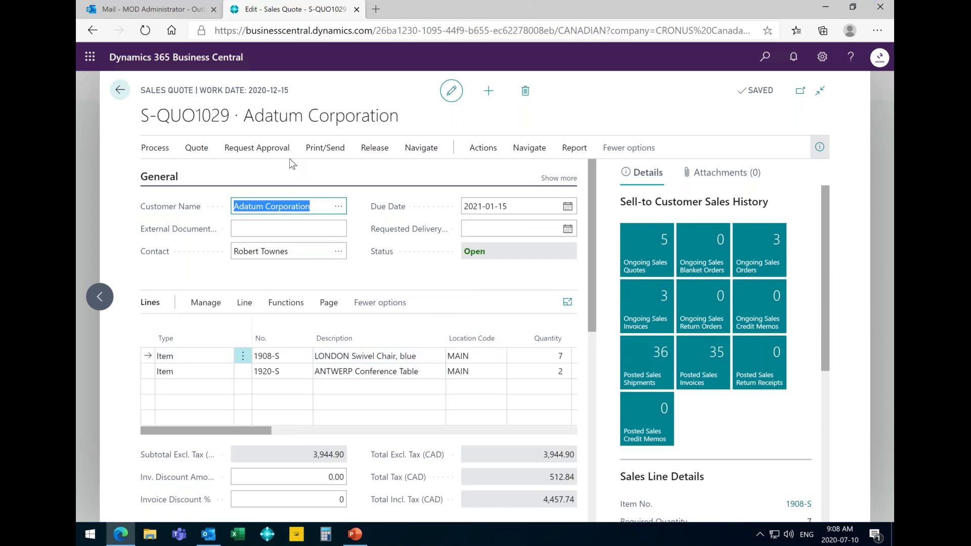
# Preview the printed Adatum Corporation sales quote and close the preview.
pyautogui.click(325, 148)
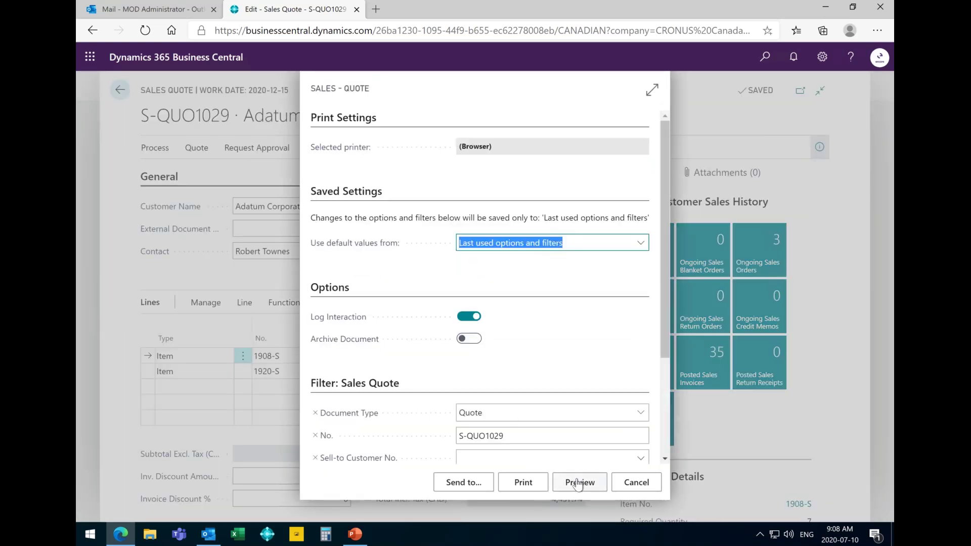
pyautogui.click(578, 484)
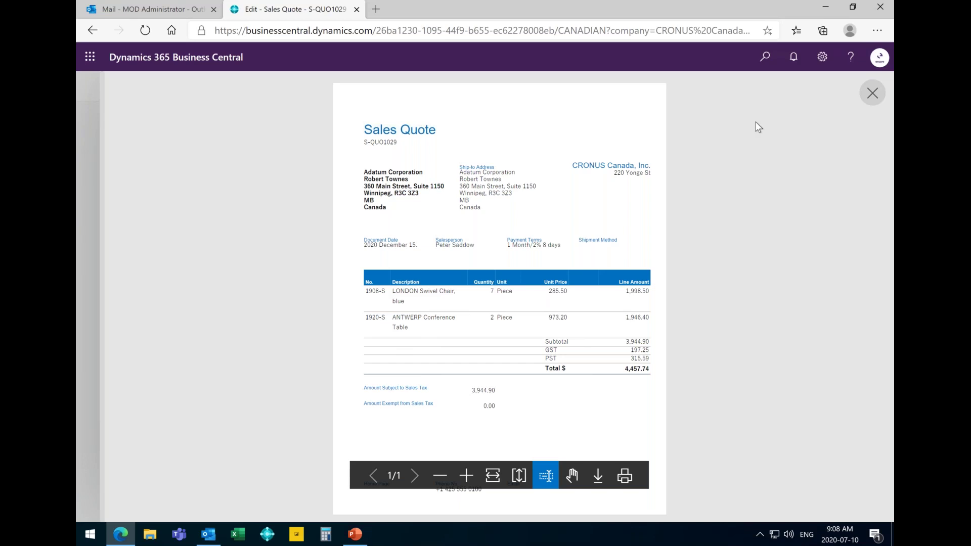
pyautogui.click(178, 93)
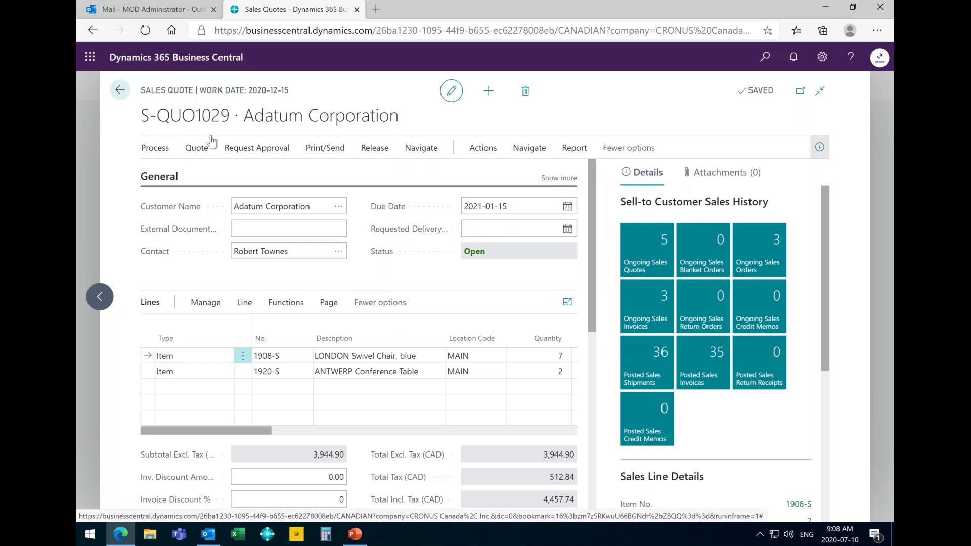
# Release the Adatum Corporation sales quote and leave its page.
pyautogui.click(375, 148)
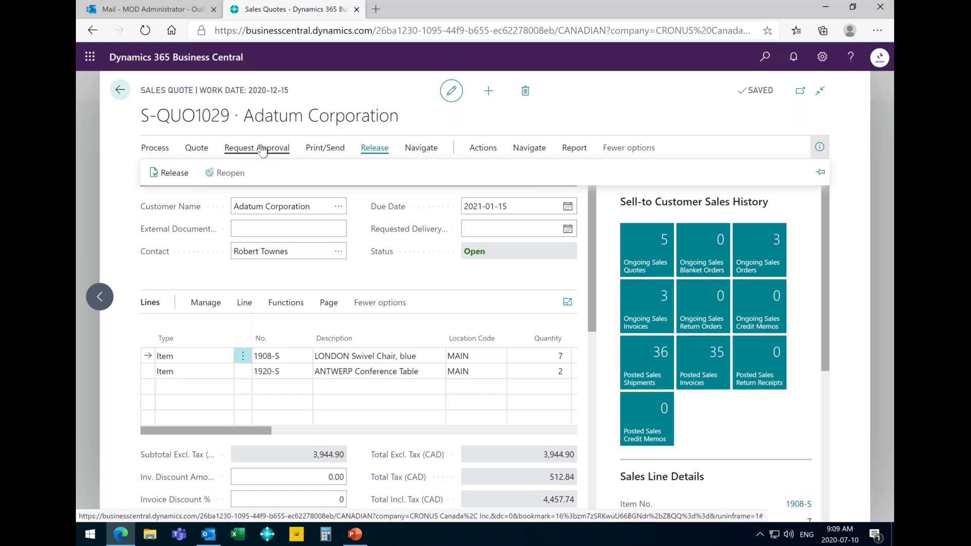
pyautogui.click(165, 177)
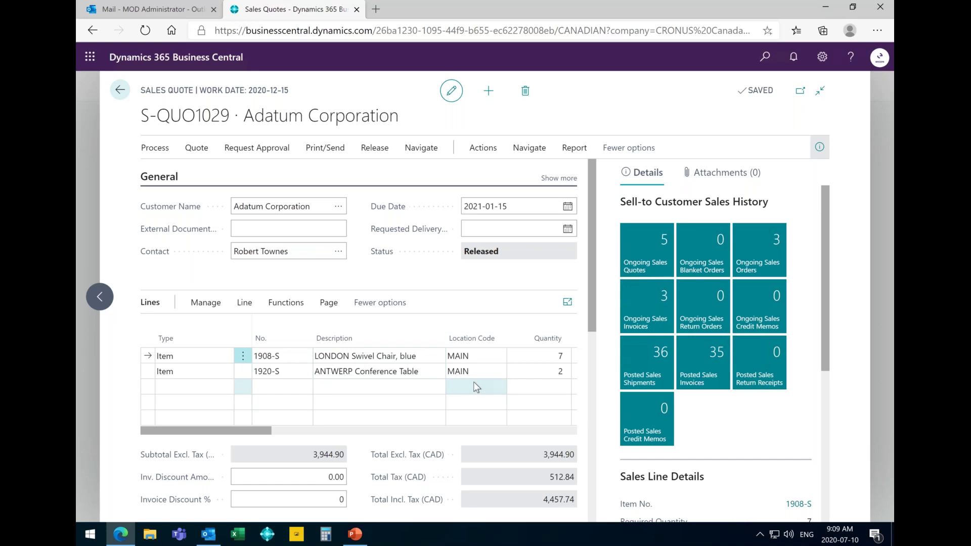
pyautogui.click(120, 91)
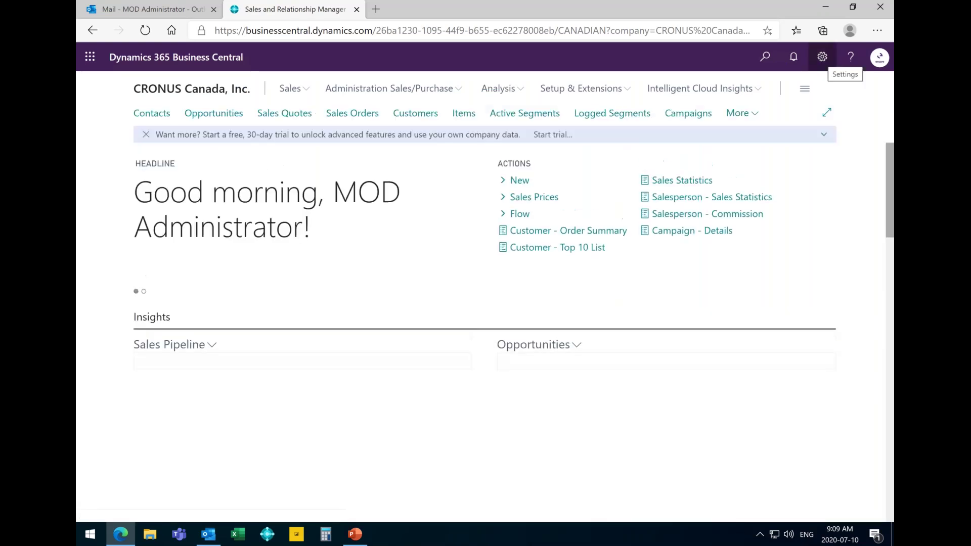
# Change the role in My Settings to Sales Order Processor and apply it.
pyautogui.click(822, 57)
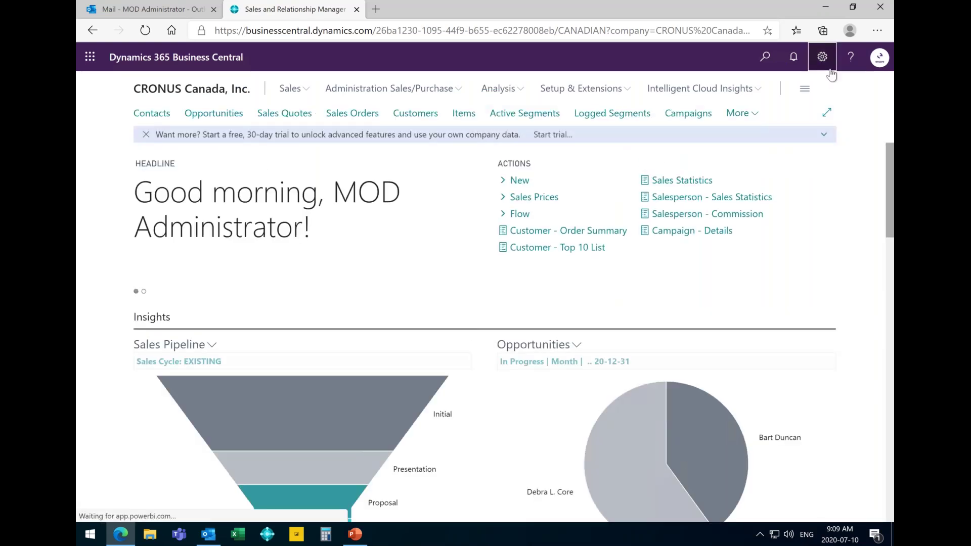
pyautogui.click(736, 155)
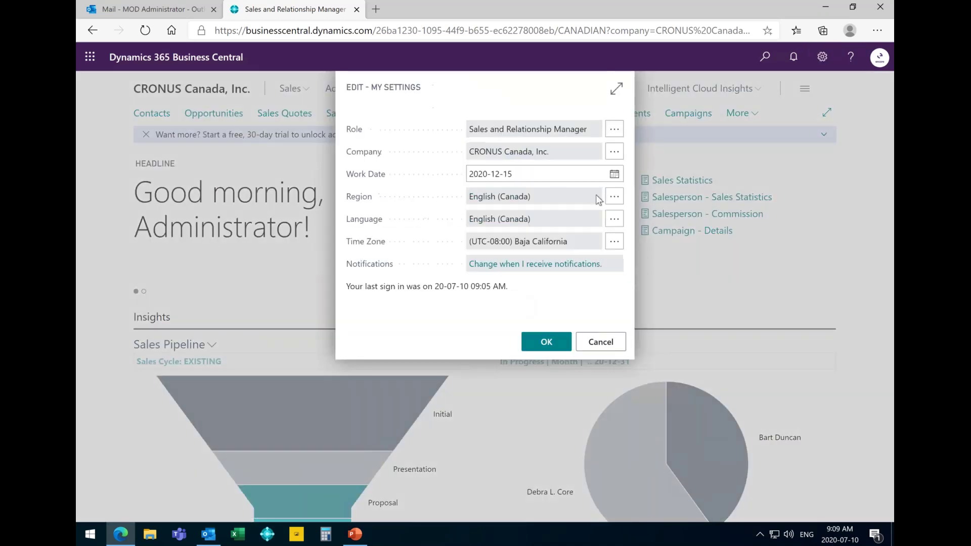
pyautogui.click(614, 130)
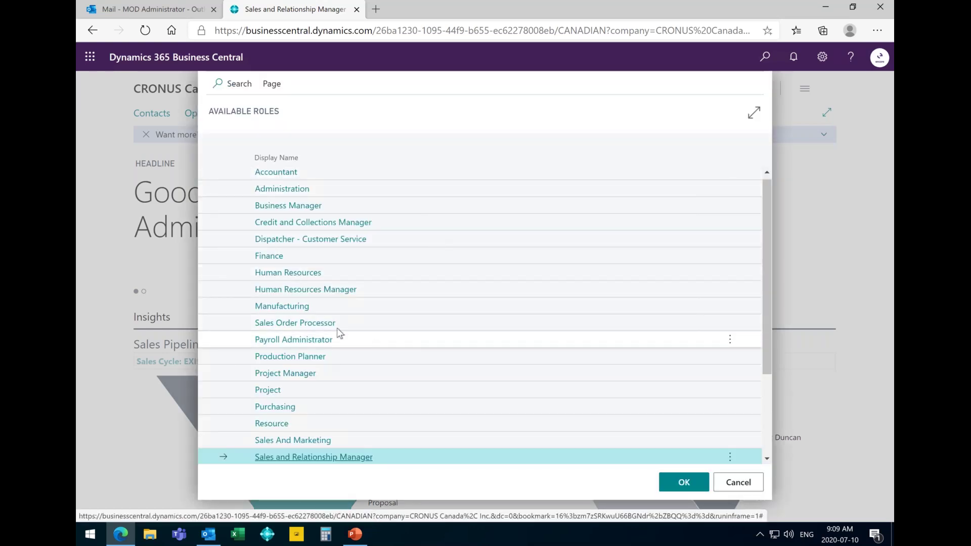
pyautogui.click(311, 326)
pyautogui.click(667, 481)
pyautogui.click(547, 342)
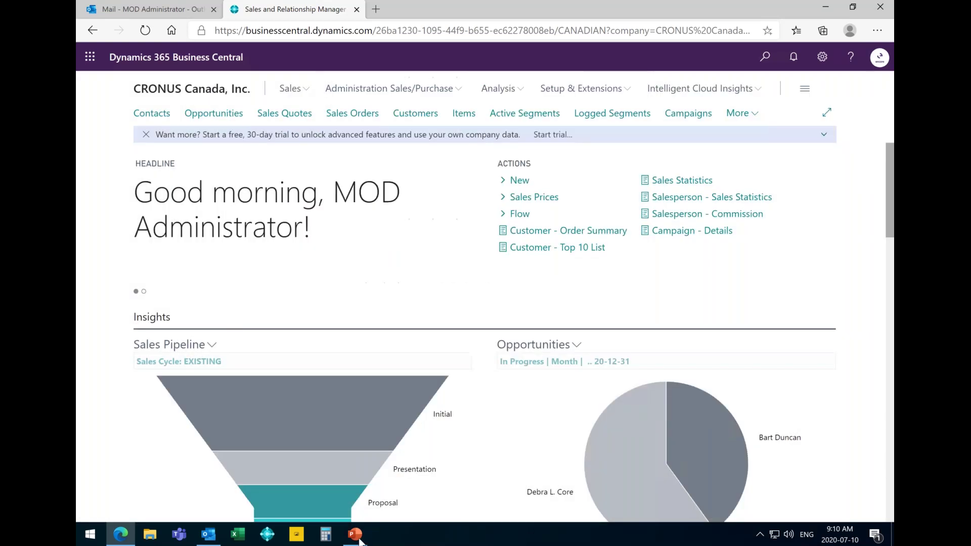
# Switch to the PowerPoint presentation and view the Order Processor slide after the Salesperson one.
pyautogui.click(357, 536)
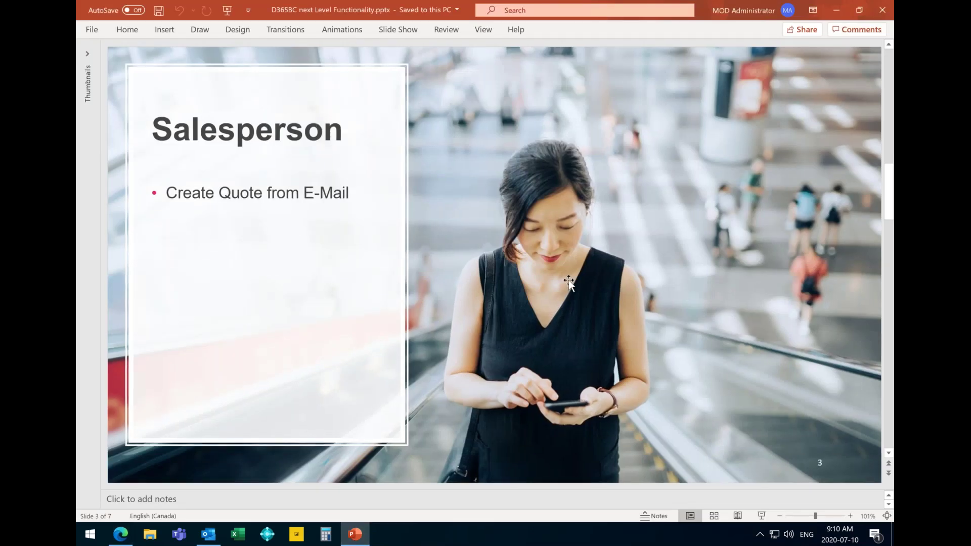
pyautogui.scroll(-1, 569, 282)
pyautogui.click(631, 277)
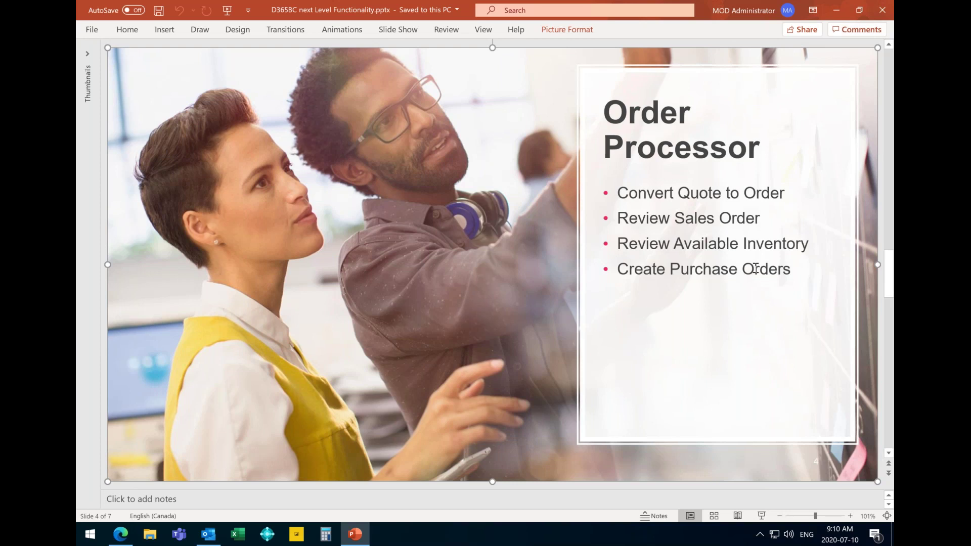
# Switch back to Business Central and review the Sales Order Processor home page's activities, customers, trailing sales orders, items, Power BI reports and report inbox.
pyautogui.click(120, 535)
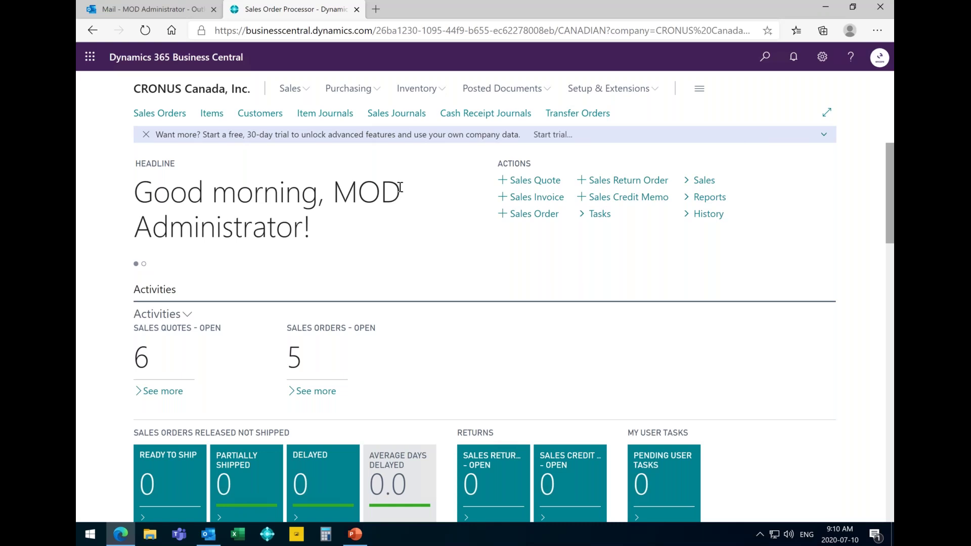
pyautogui.scroll(-1, 399, 188)
pyautogui.scroll(-1, 400, 187)
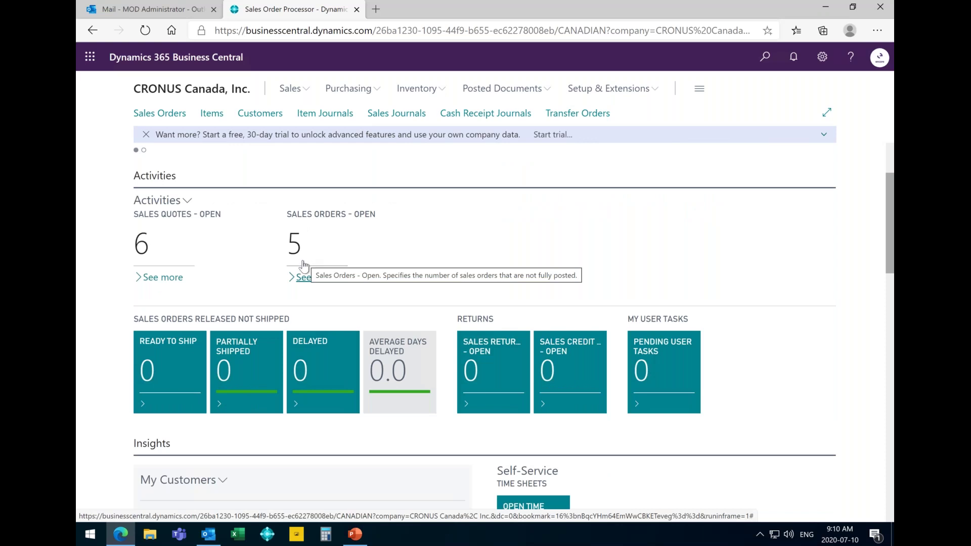
pyautogui.scroll(-2, 304, 265)
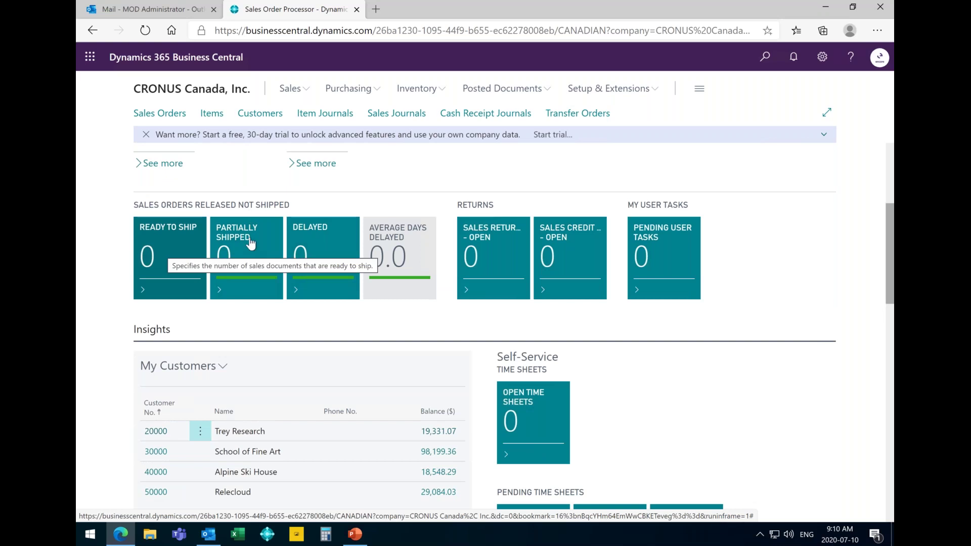
pyautogui.scroll(1, 593, 268)
pyautogui.scroll(-2, 596, 271)
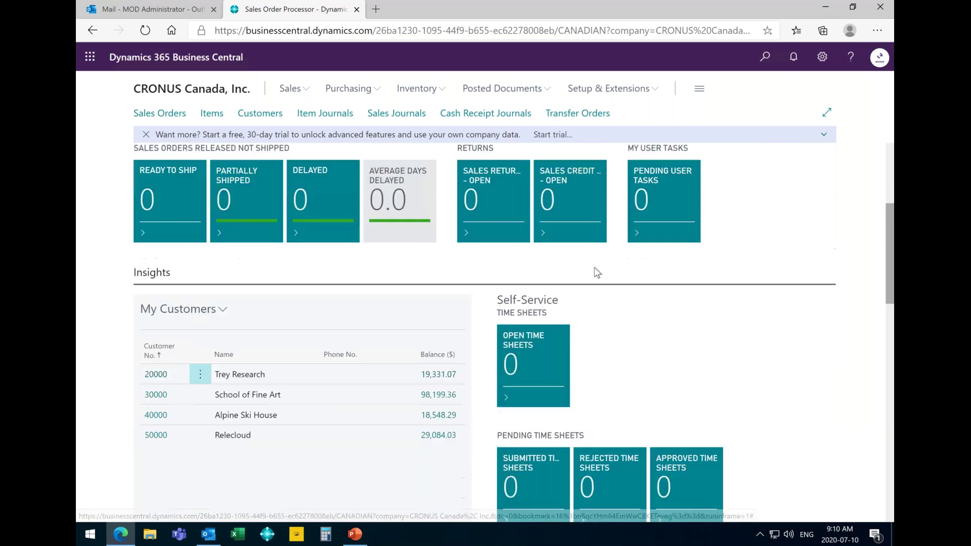
pyautogui.scroll(-2, 193, 211)
pyautogui.scroll(-7, 217, 283)
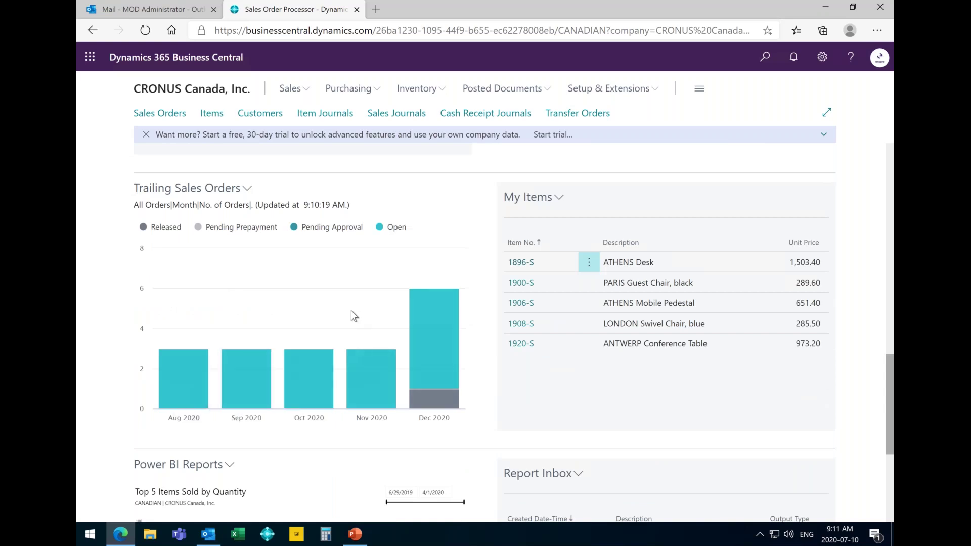
pyautogui.scroll(-4, 354, 314)
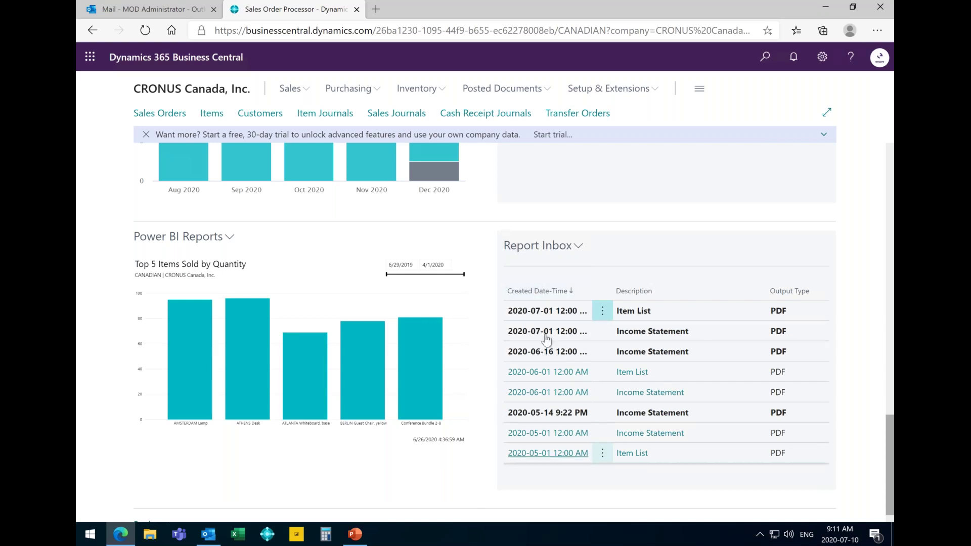
pyautogui.scroll(15, 484, 332)
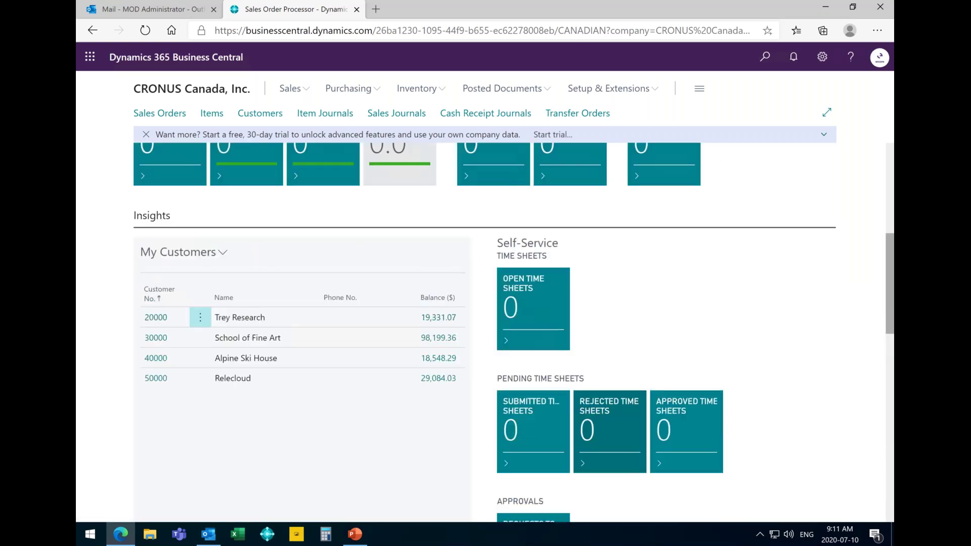
pyautogui.scroll(6, 485, 332)
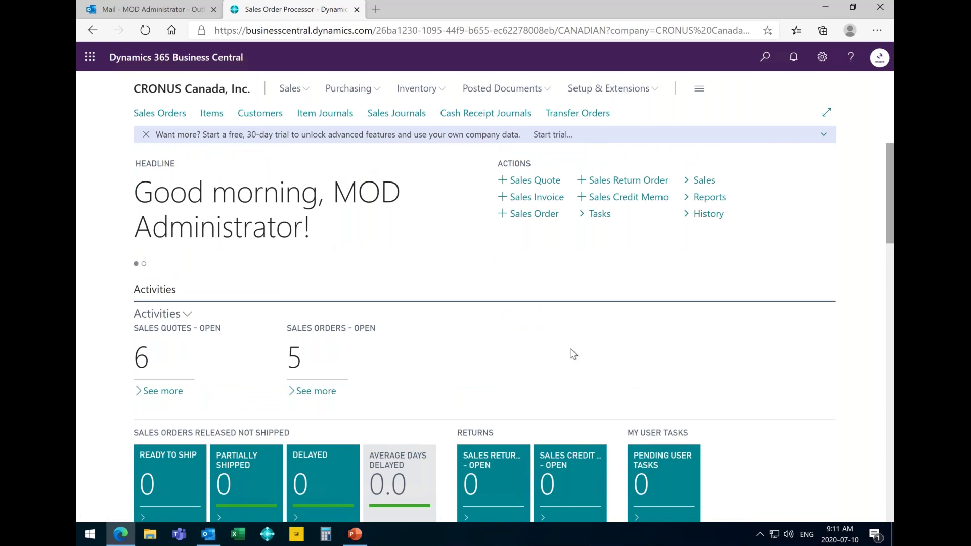
# Go to the sales quotes list and open the released Adatum Corporation quote.
pyautogui.click(303, 90)
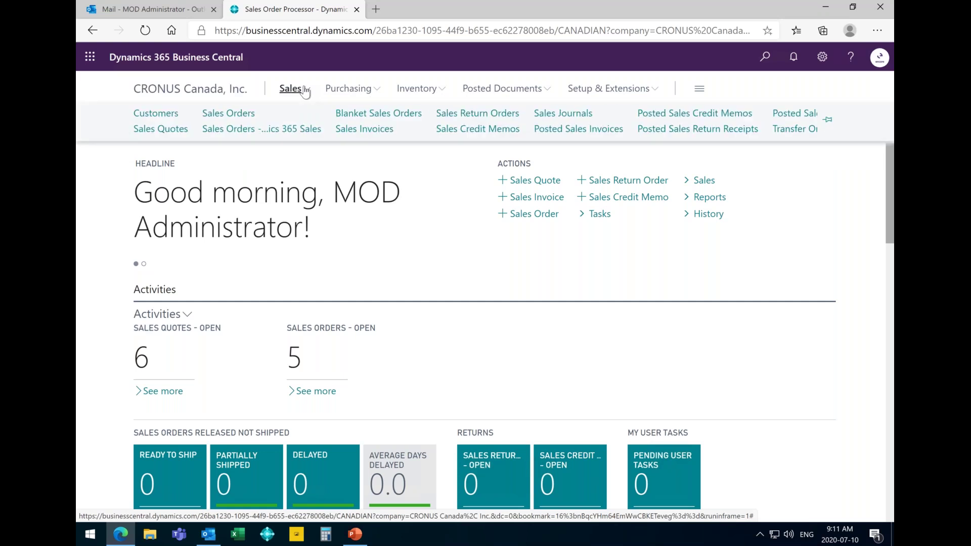
pyautogui.click(154, 130)
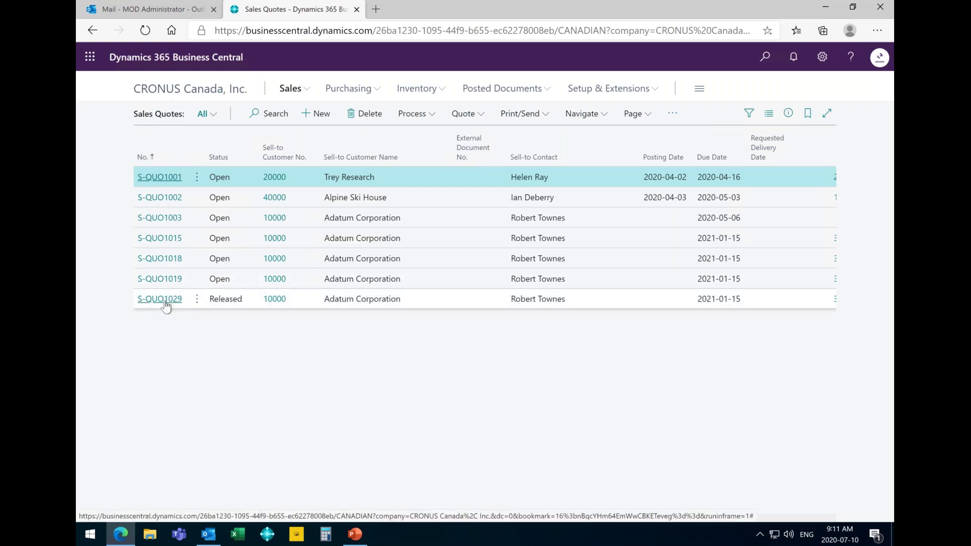
pyautogui.click(166, 305)
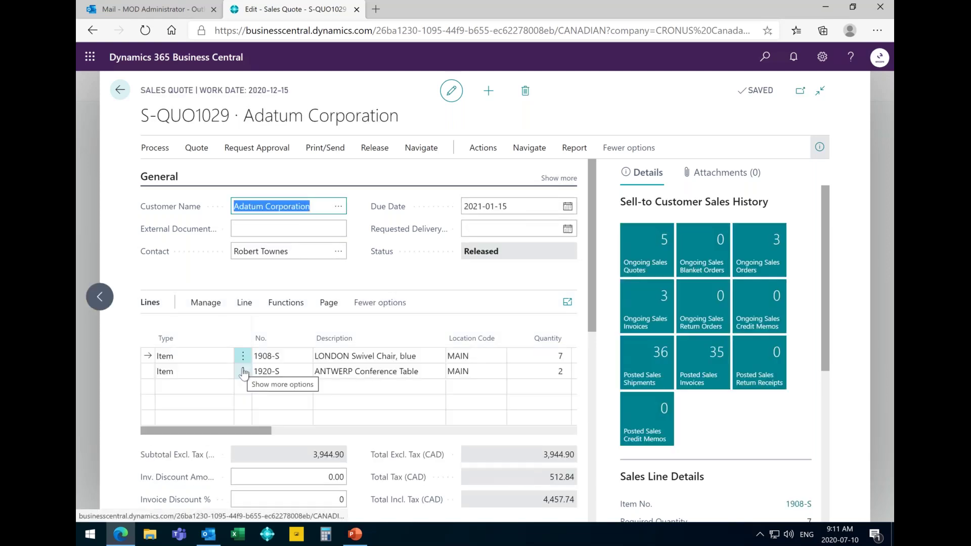
# Convert the Adatum Corporation quote to a sales order and open the new order.
pyautogui.click(154, 149)
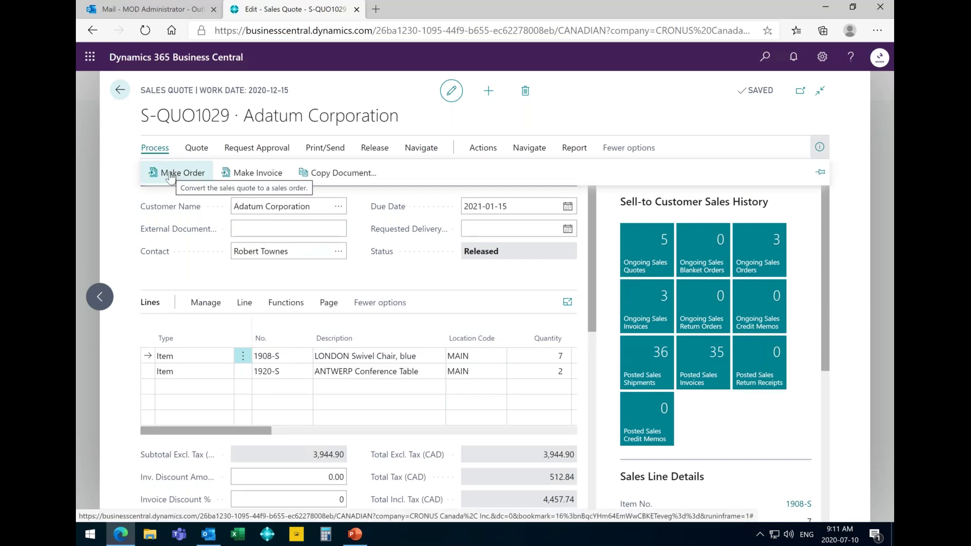
pyautogui.click(170, 174)
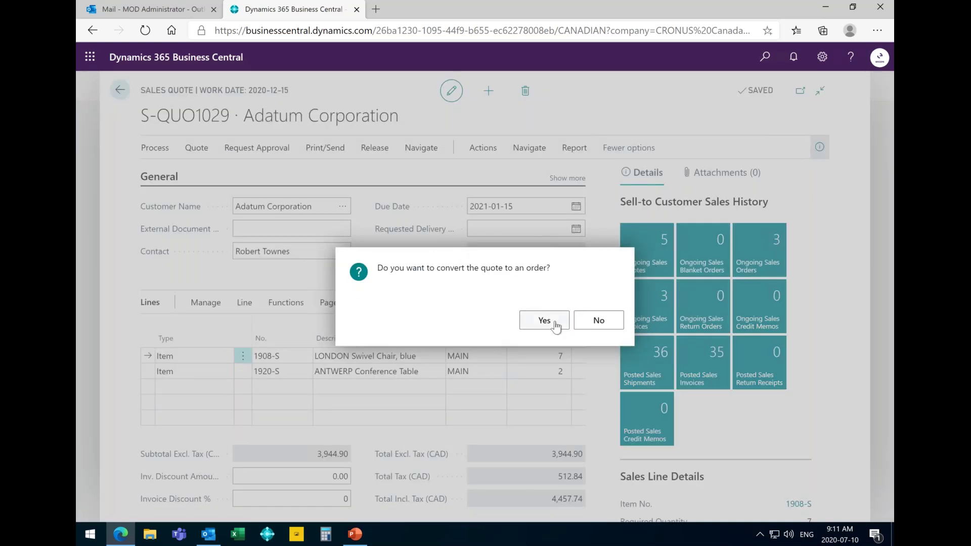
pyautogui.click(556, 324)
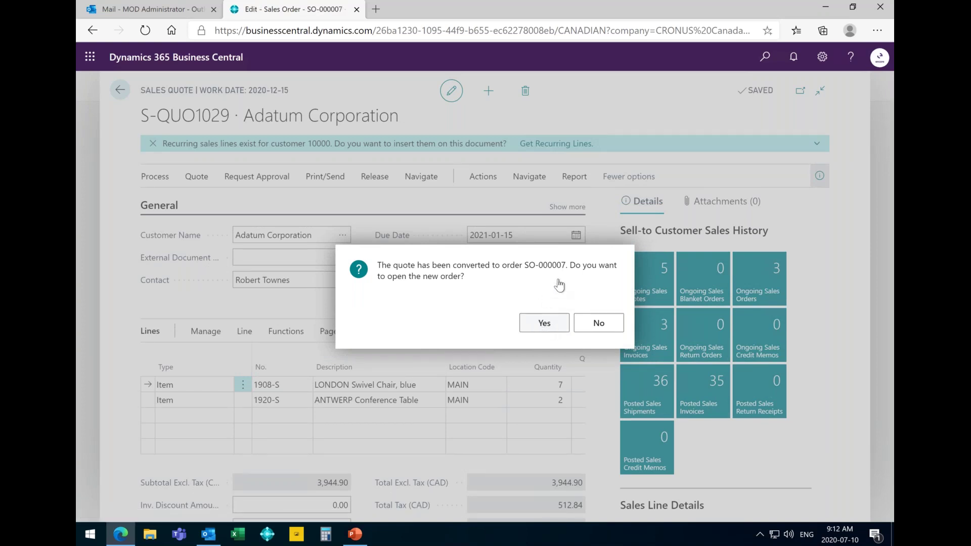
pyautogui.click(545, 323)
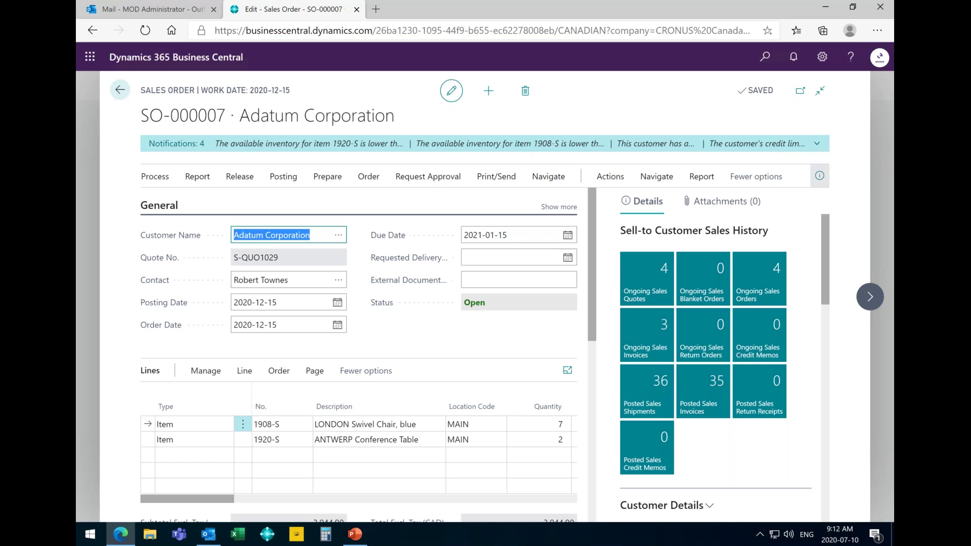
# Expand the sales order's notifications, review the credit limit details, and dismiss the overdue balance notification.
pyautogui.scroll(-1, 417, 386)
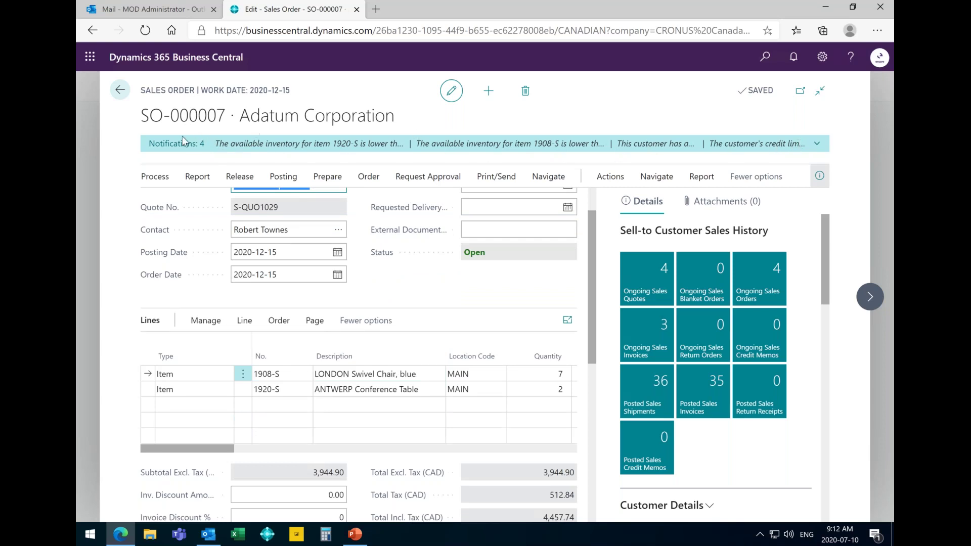
pyautogui.click(172, 145)
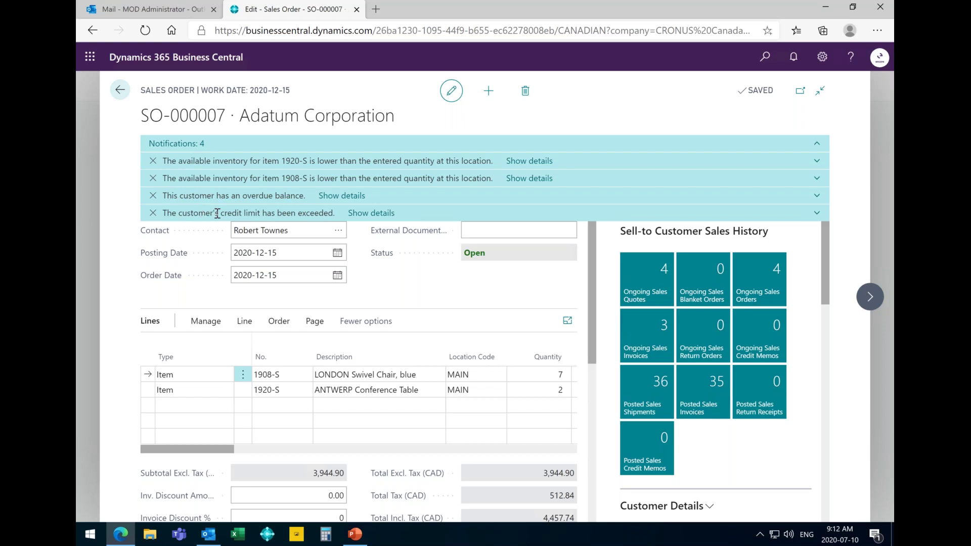
pyautogui.click(365, 215)
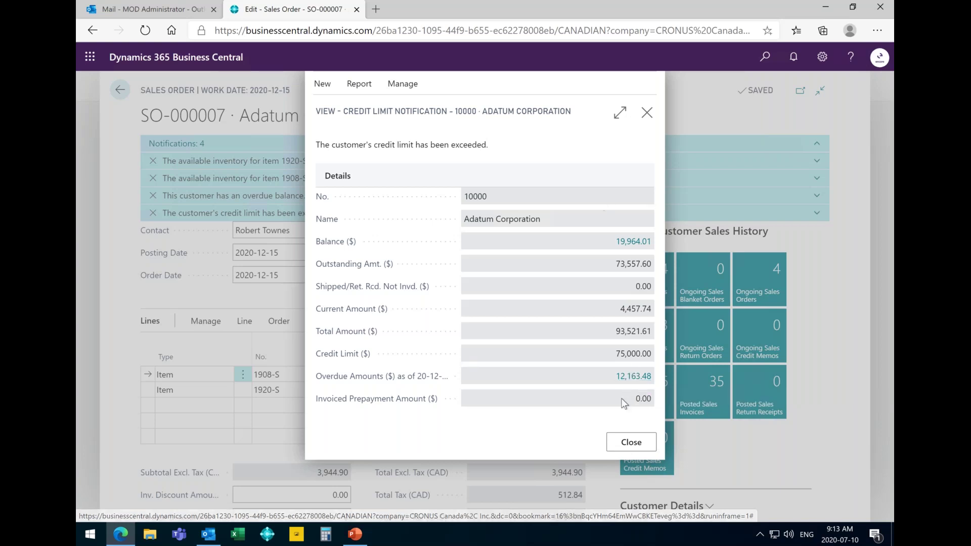
pyautogui.click(630, 443)
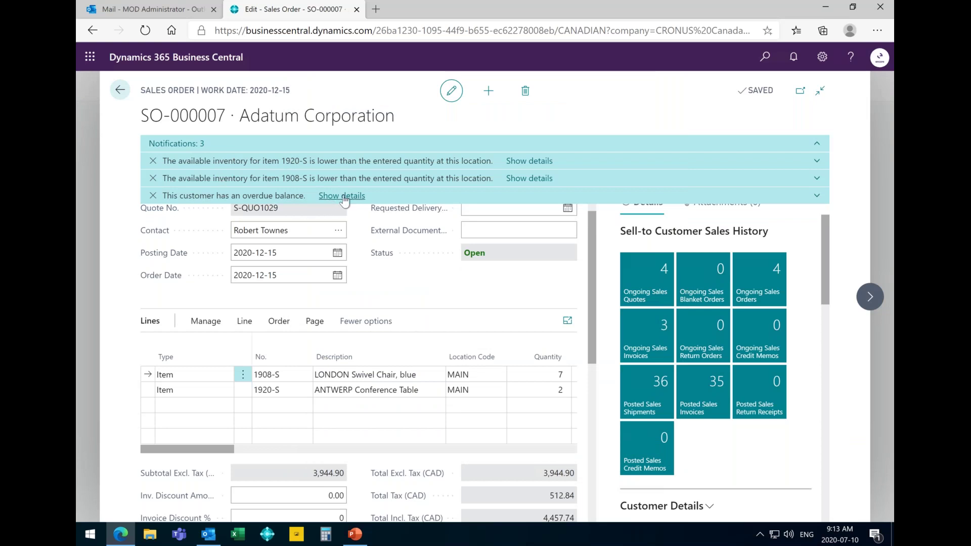
pyautogui.click(152, 196)
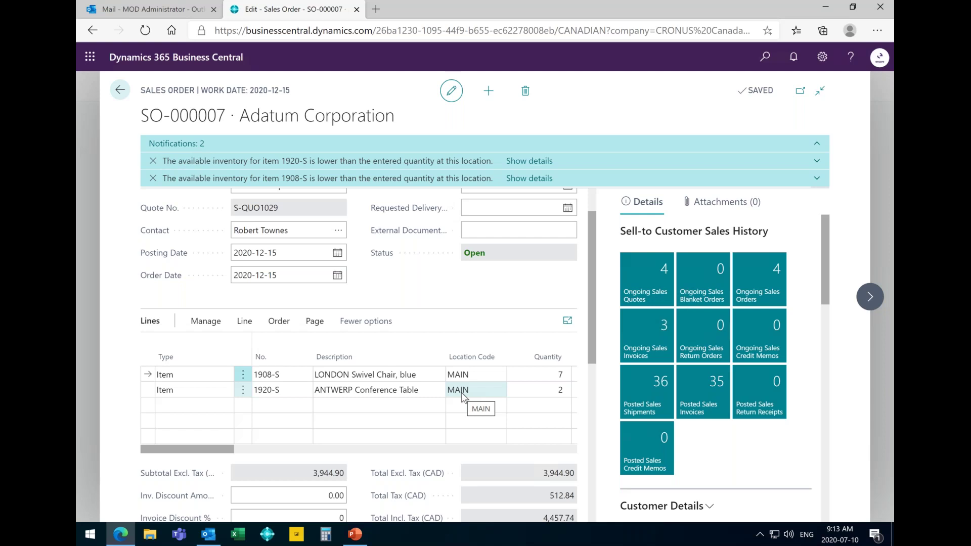
# Change the ANTWERP Conference Table line's location code to WAREHOUSE using its item availability by location, accepting the location change.
pyautogui.click(369, 389)
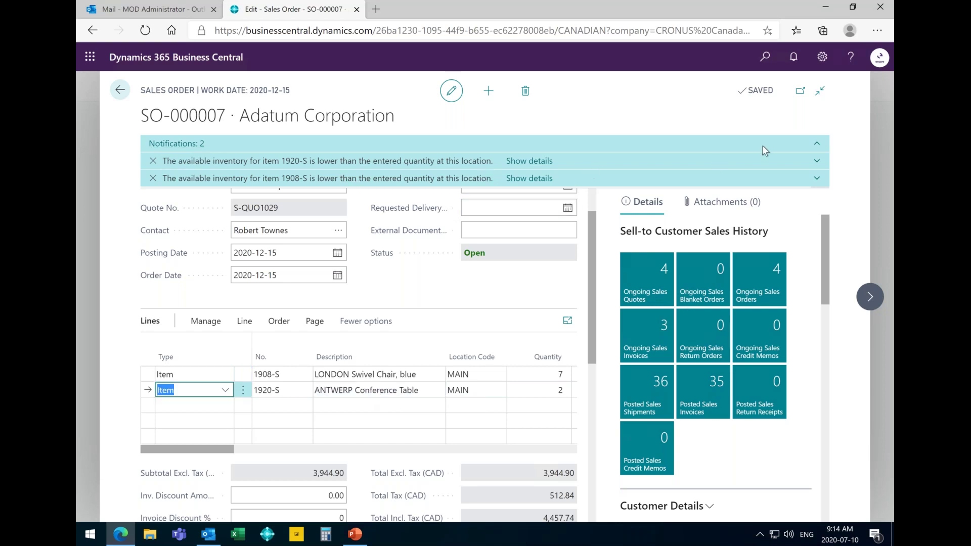
pyautogui.click(824, 142)
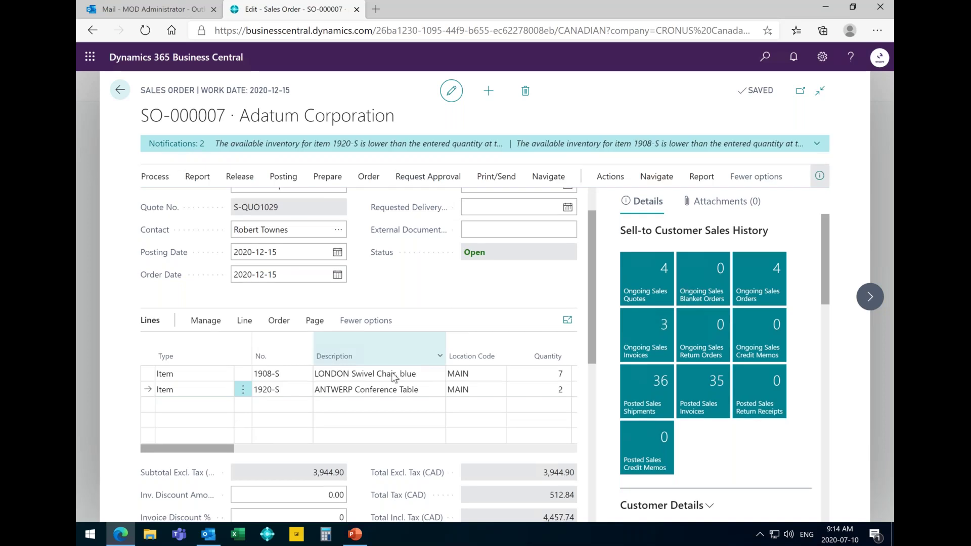
pyautogui.click(386, 390)
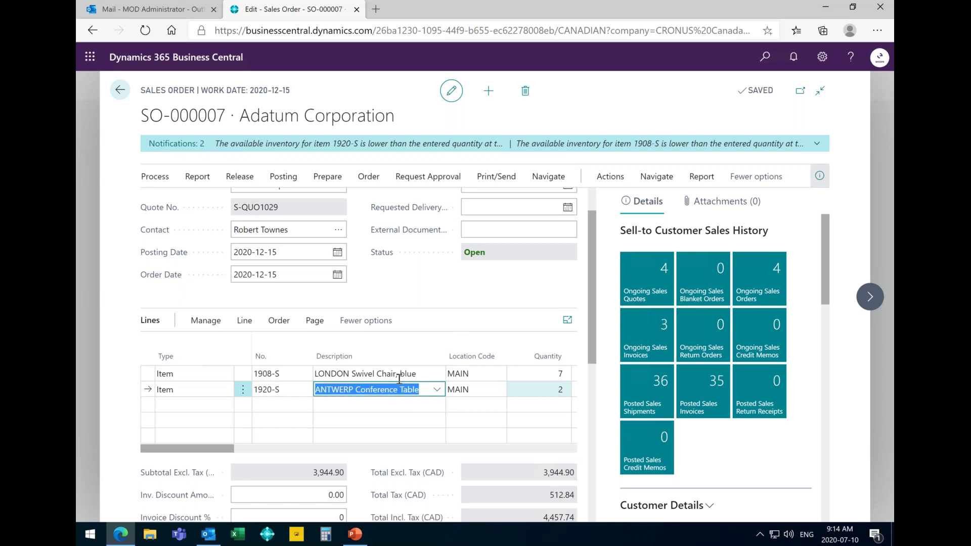
pyautogui.click(245, 321)
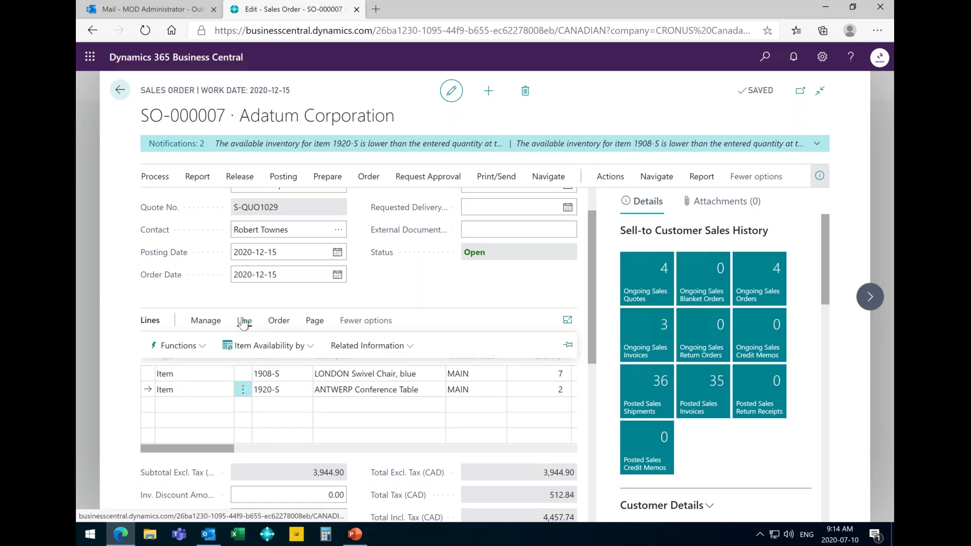
pyautogui.click(256, 348)
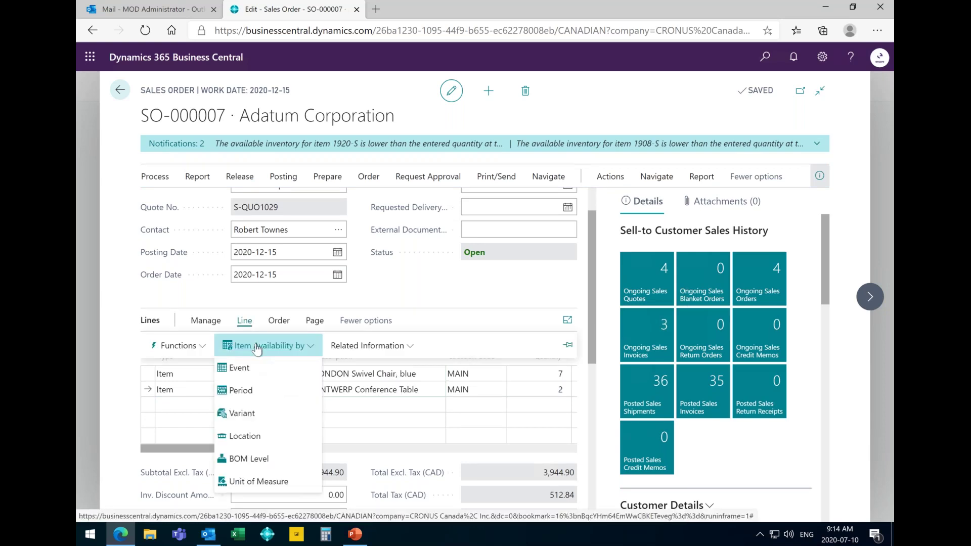
pyautogui.click(256, 438)
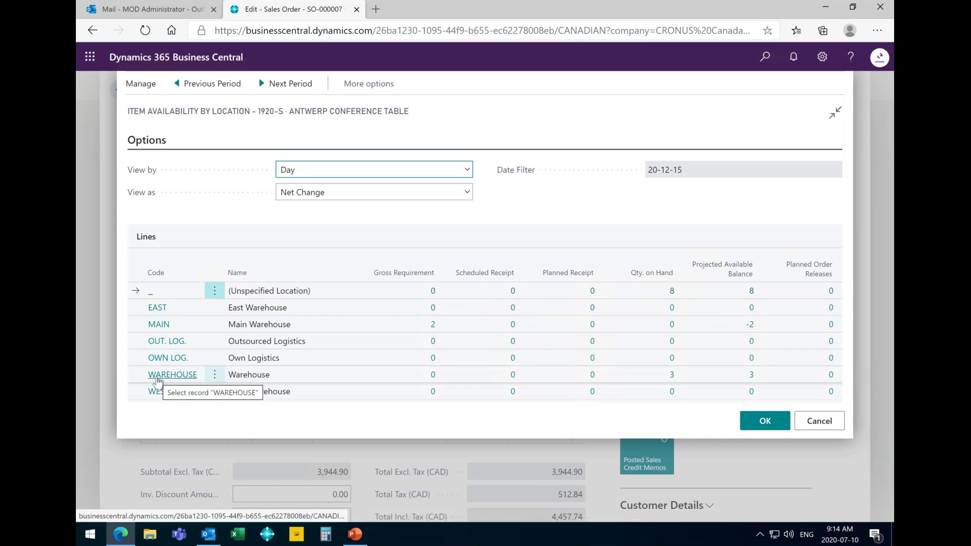
pyautogui.click(294, 380)
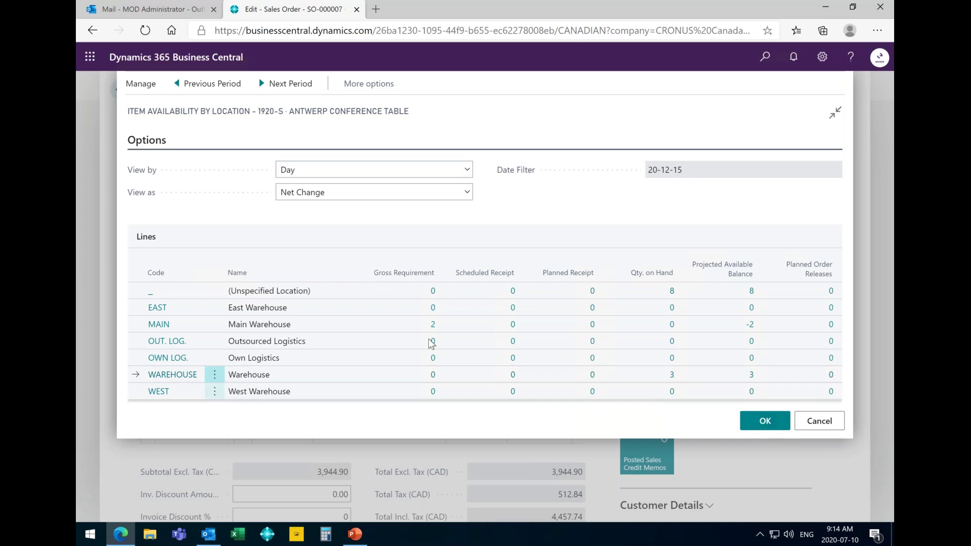
pyautogui.click(757, 426)
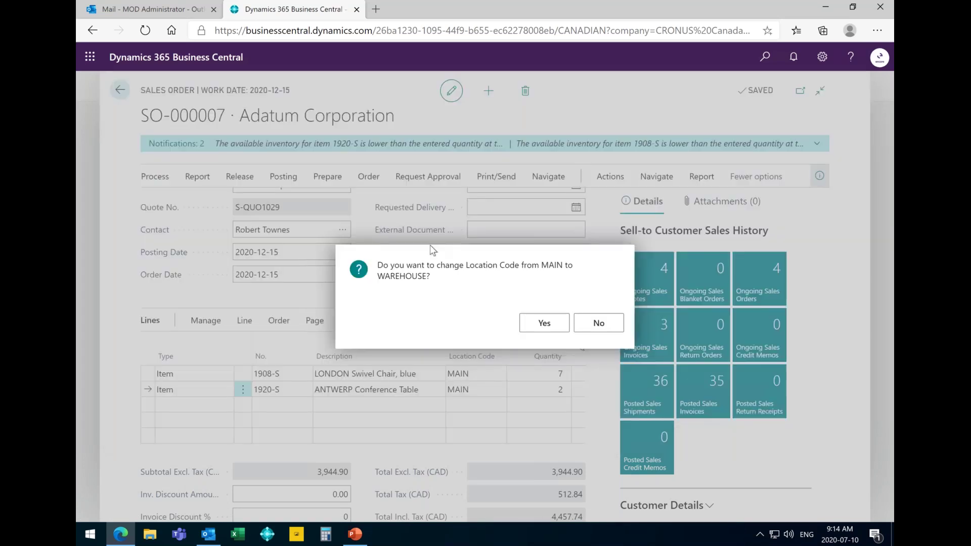
pyautogui.click(546, 323)
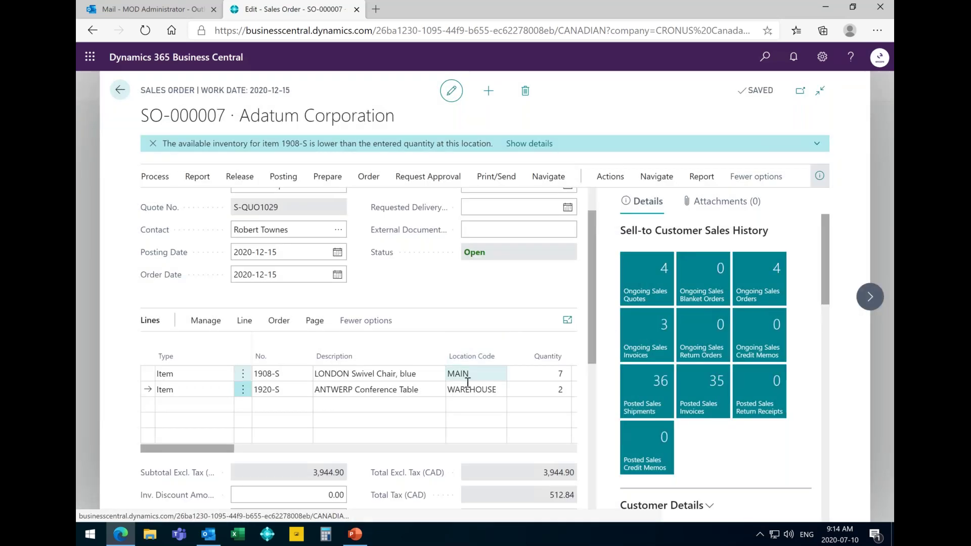
pyautogui.click(468, 387)
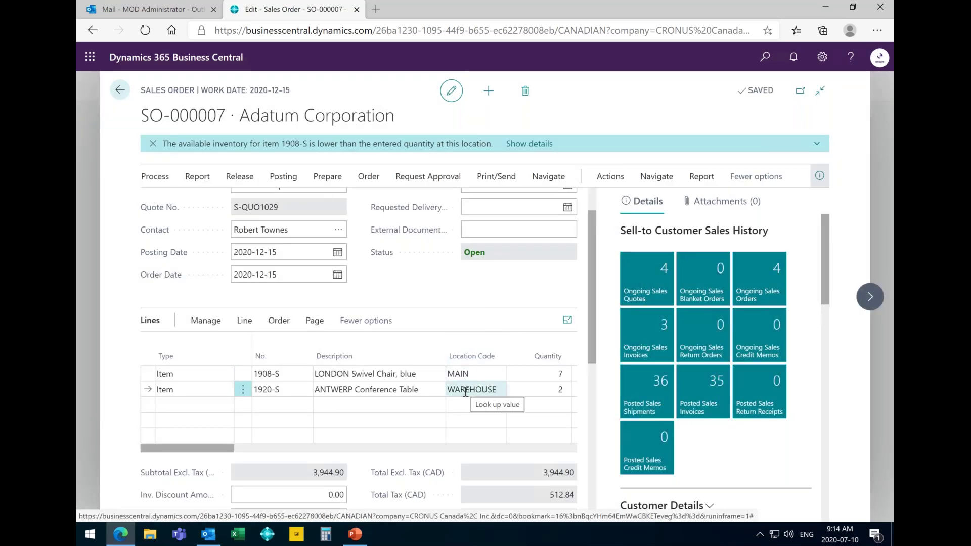
pyautogui.click(468, 388)
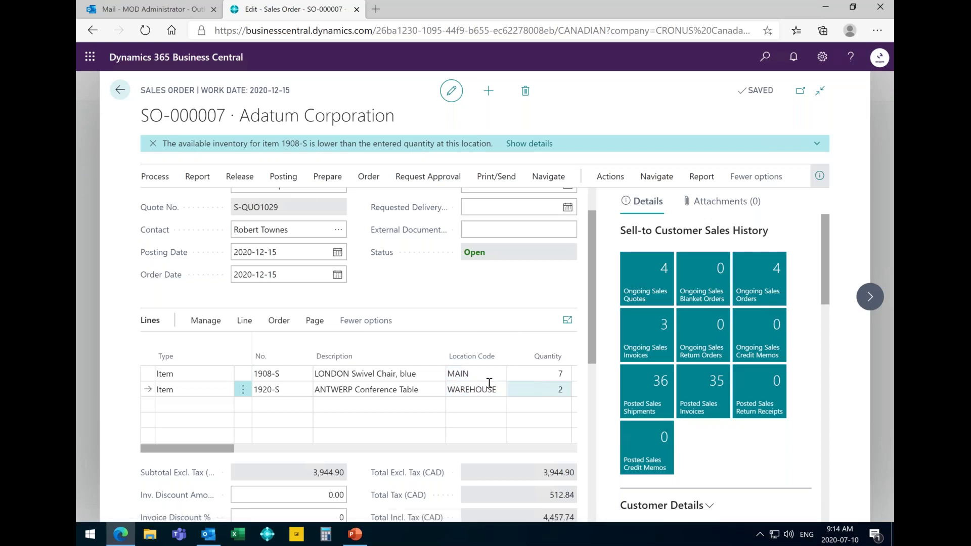
# Check the item availability by location for the LONDON Swivel Chair line and close it without changing the location.
pyautogui.click(463, 377)
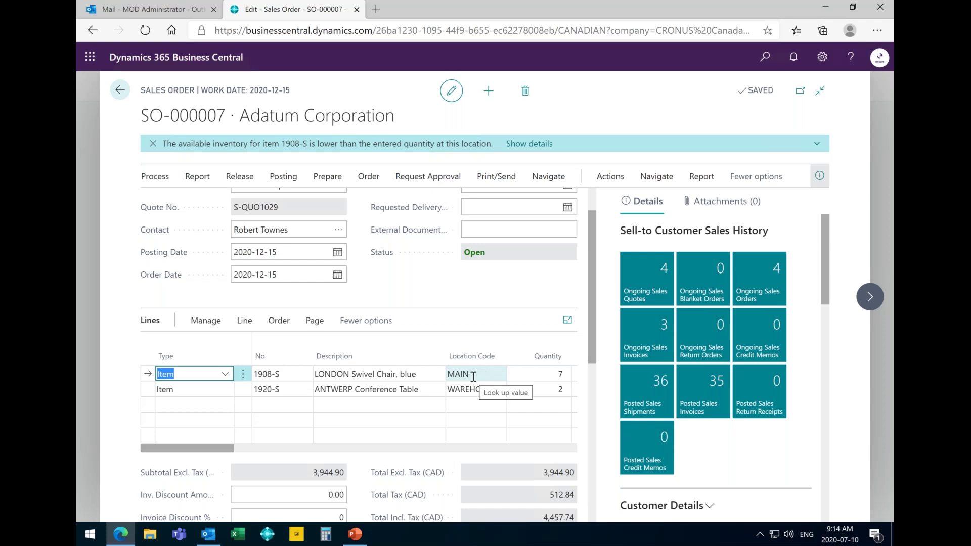
pyautogui.click(247, 324)
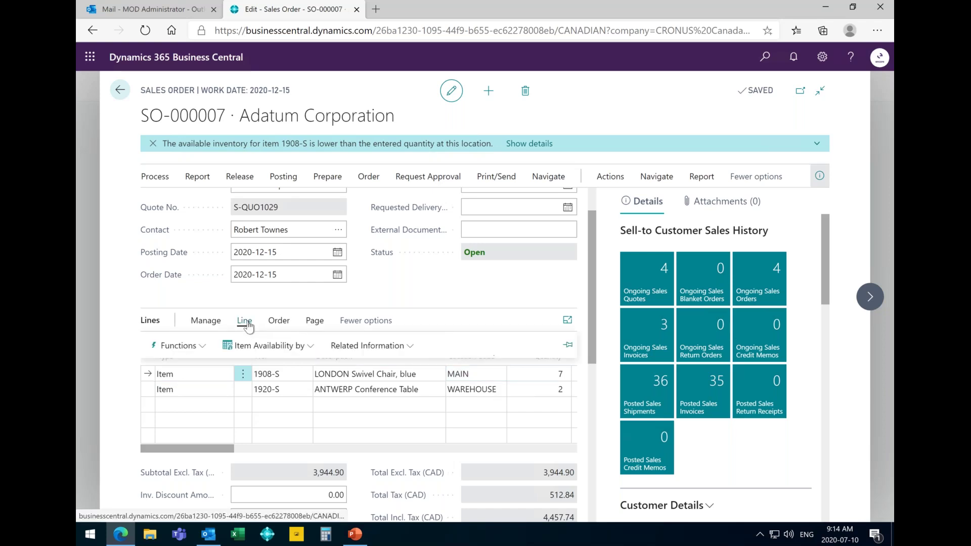
pyautogui.click(258, 350)
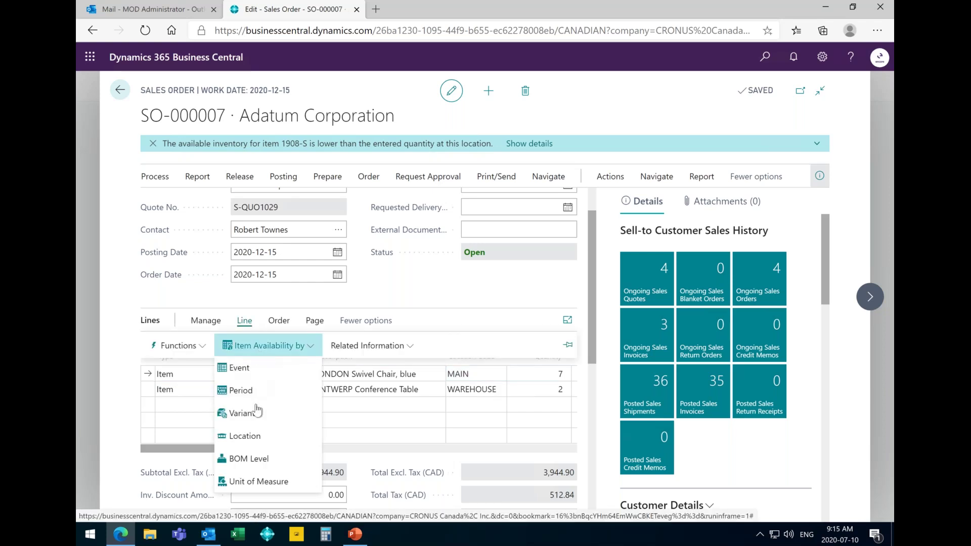
pyautogui.click(252, 437)
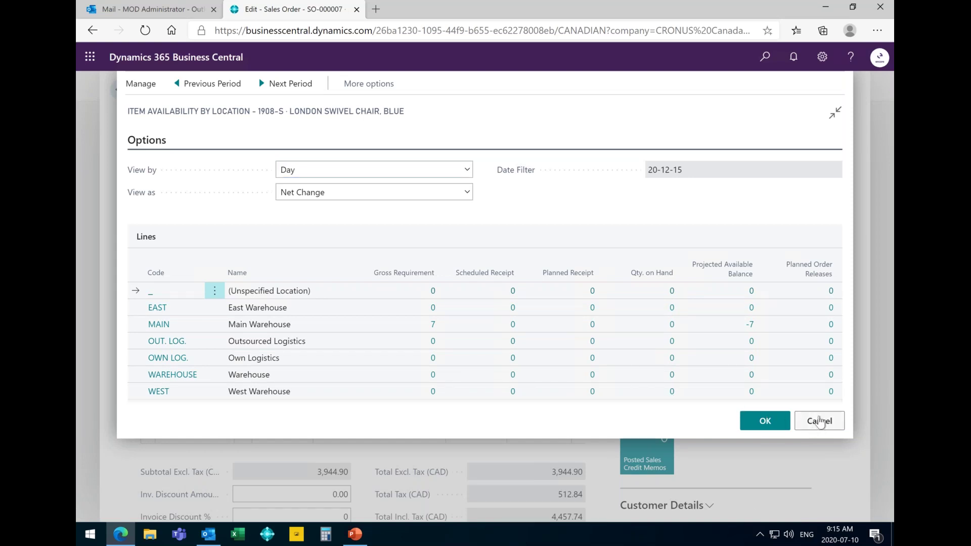
pyautogui.click(804, 420)
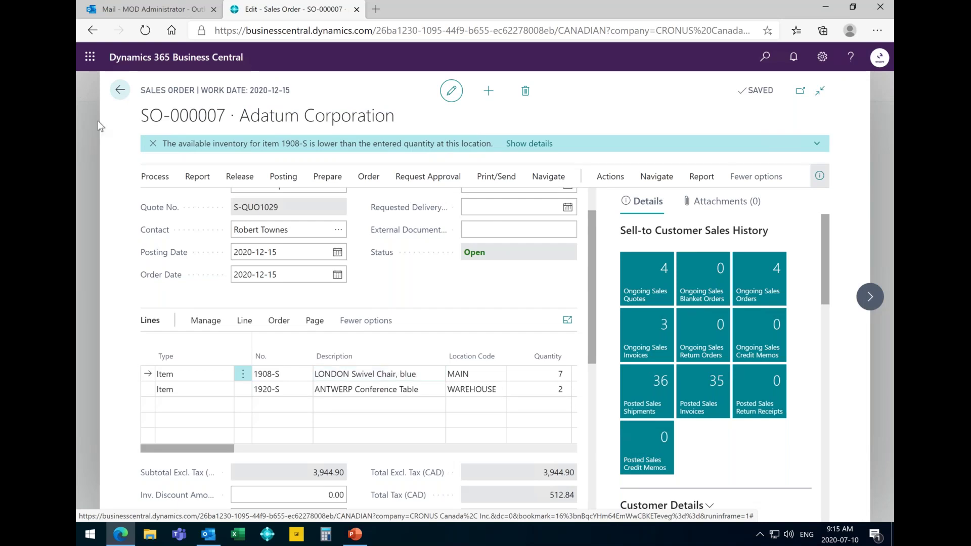
# Create a purchase order from the sales order for 7 blue swivel chairs, item 1908-S, from vendor Graphic Design Institute.
pyautogui.click(161, 183)
pyautogui.click(187, 202)
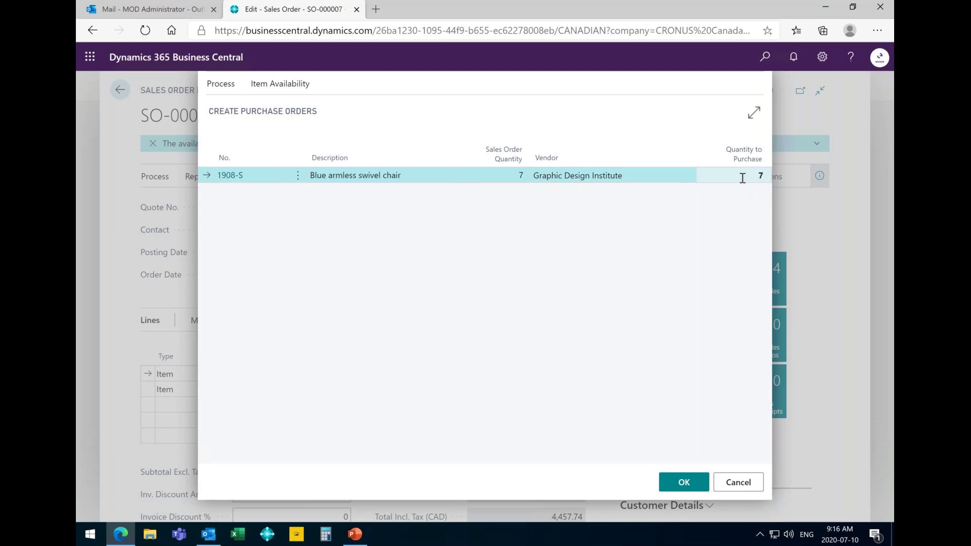
pyautogui.click(688, 486)
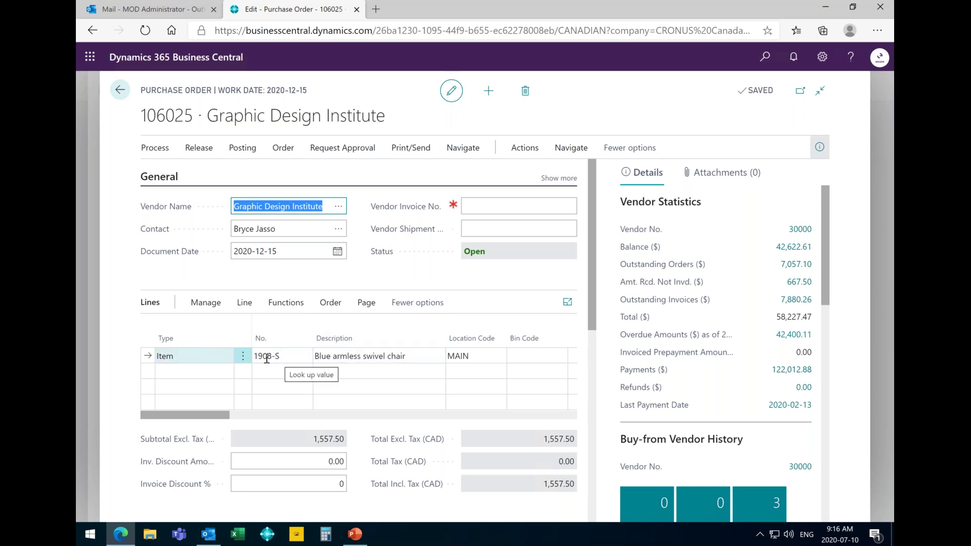
# Review the swivel chair line's unit cost and tax columns on the Graphic Design Institute purchase order, and release the order.
pyautogui.click(254, 420)
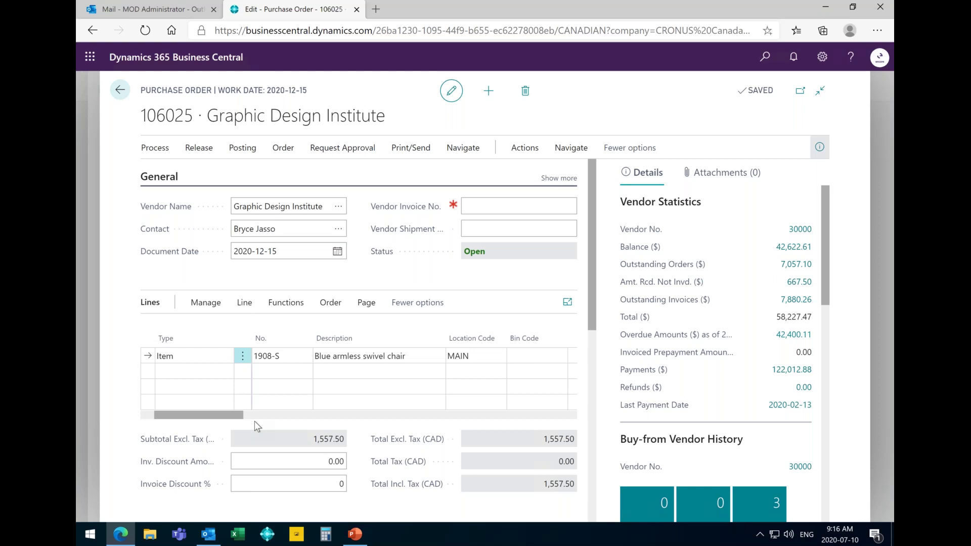
pyautogui.click(289, 357)
pyautogui.click(367, 356)
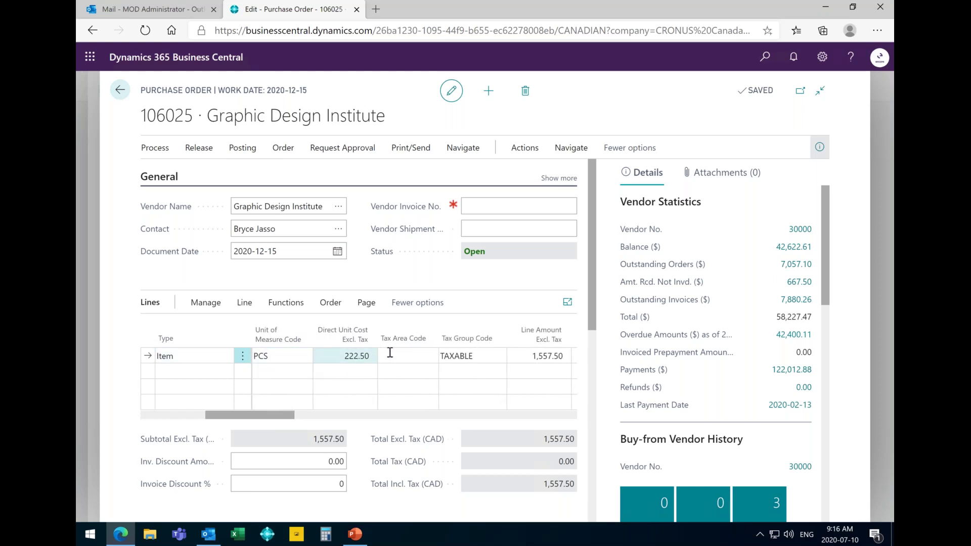
pyautogui.click(500, 359)
pyautogui.click(405, 356)
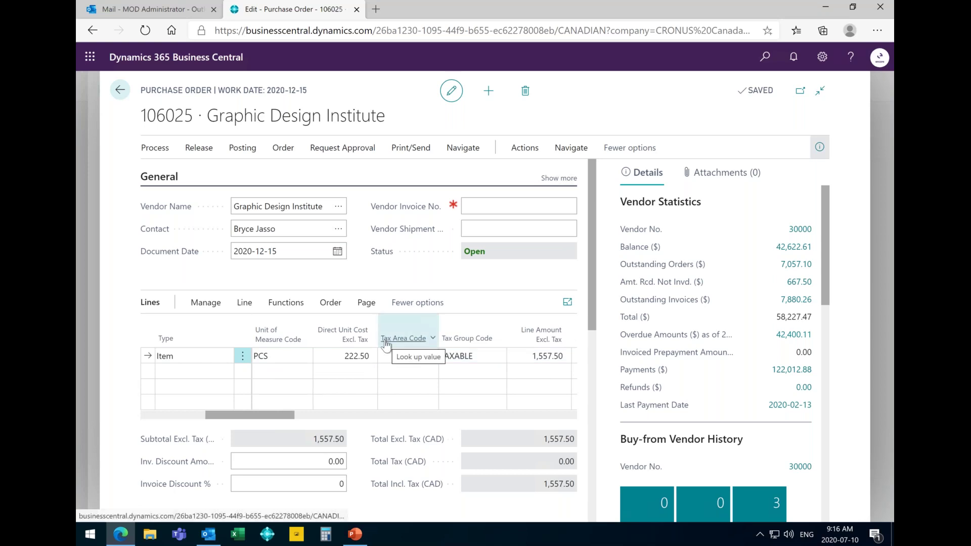
pyautogui.click(242, 149)
pyautogui.click(198, 151)
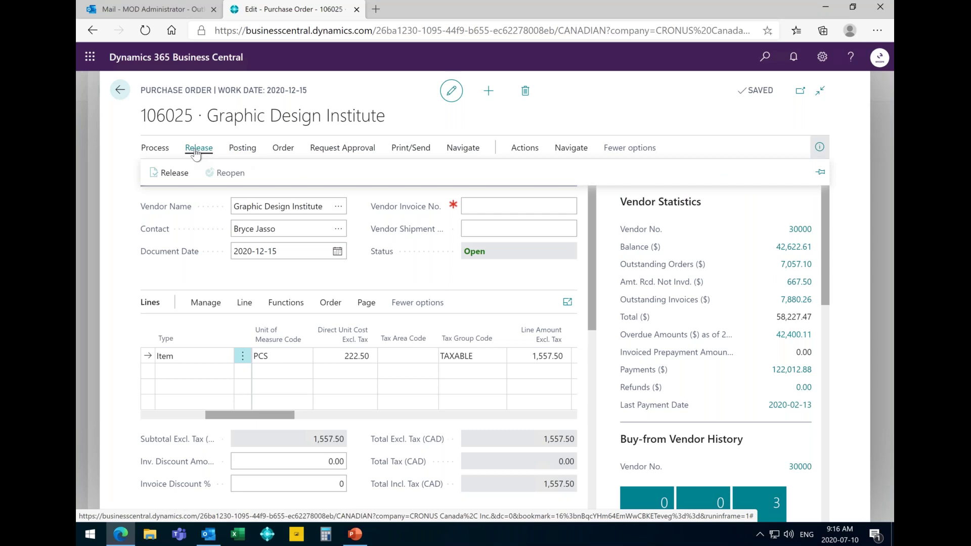
pyautogui.click(169, 173)
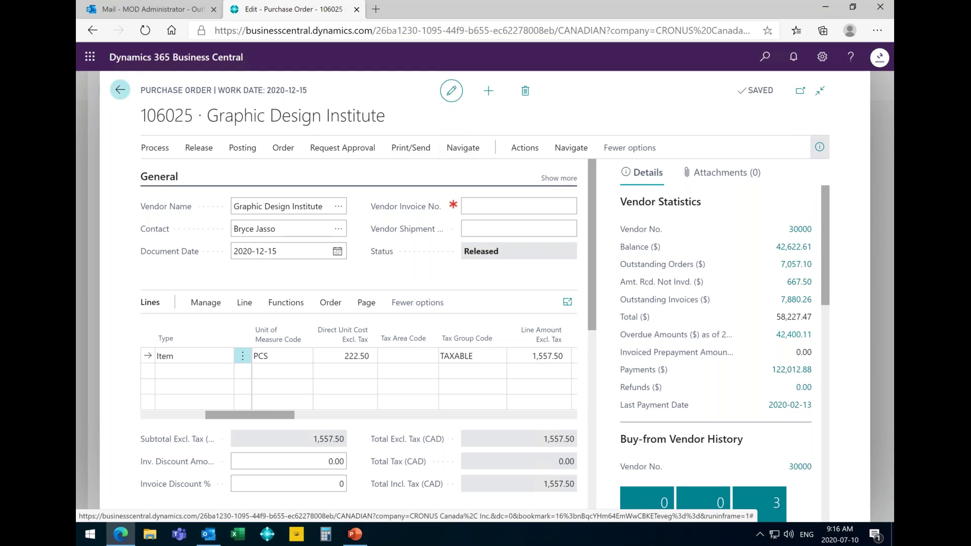
# Return to the Adatum Corporation sales order, check the conference table line's location, and release the order.
pyautogui.click(122, 91)
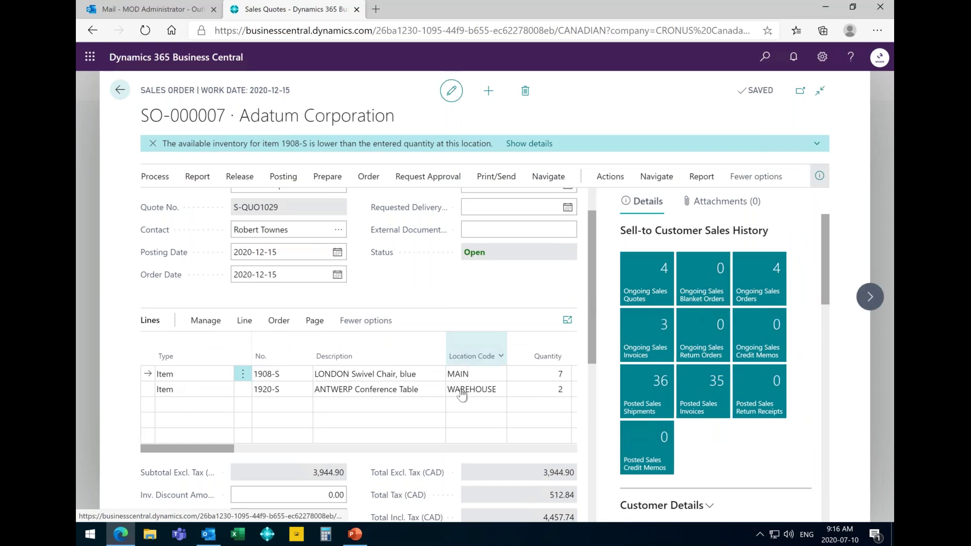
pyautogui.click(462, 393)
pyautogui.click(306, 415)
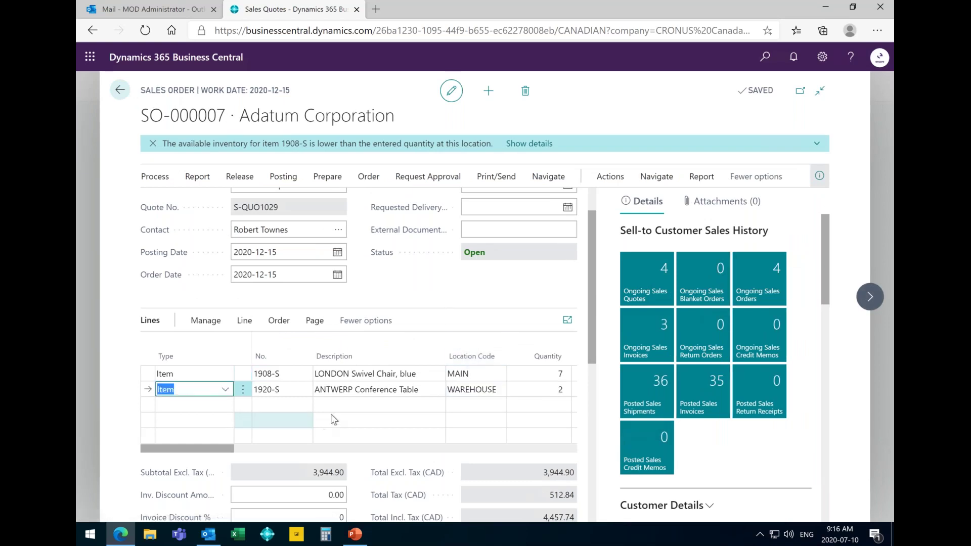
pyautogui.click(471, 388)
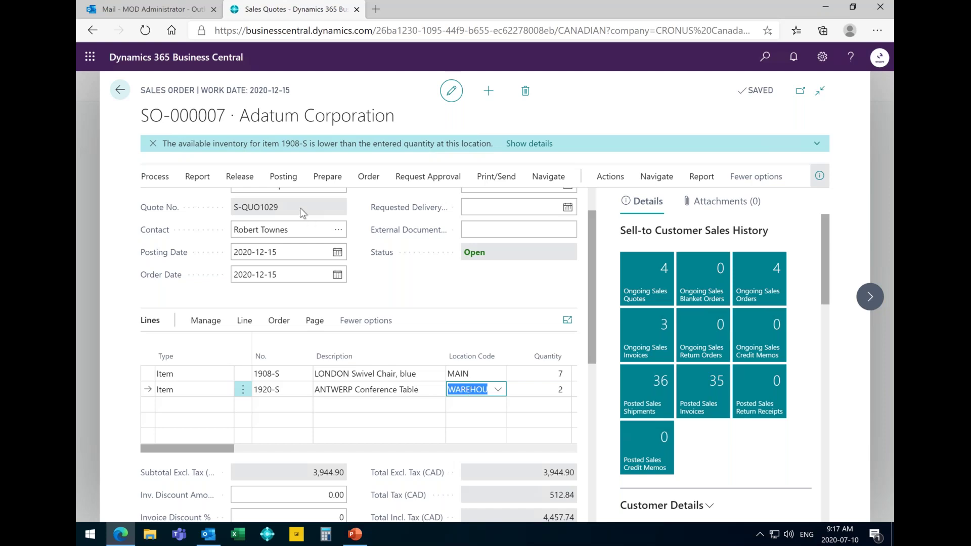
pyautogui.click(245, 178)
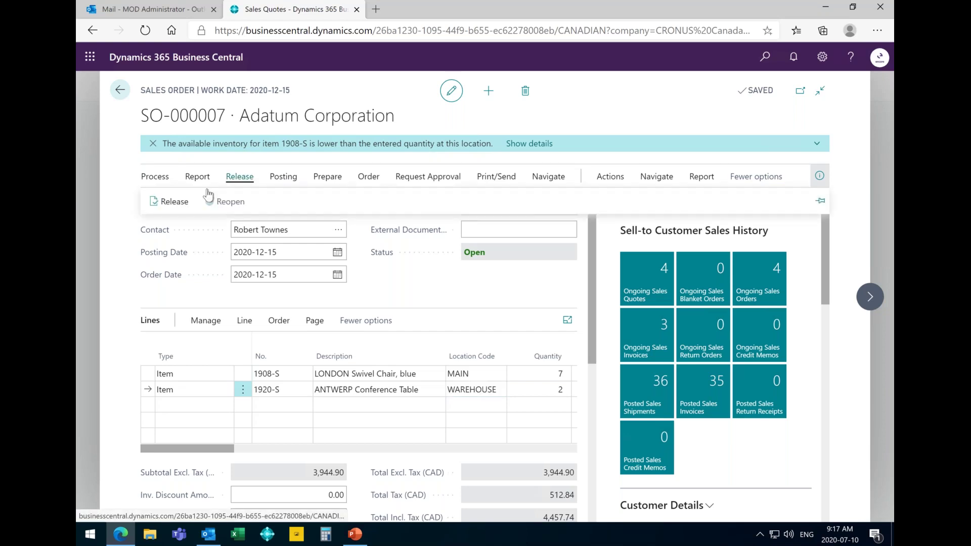
pyautogui.click(164, 202)
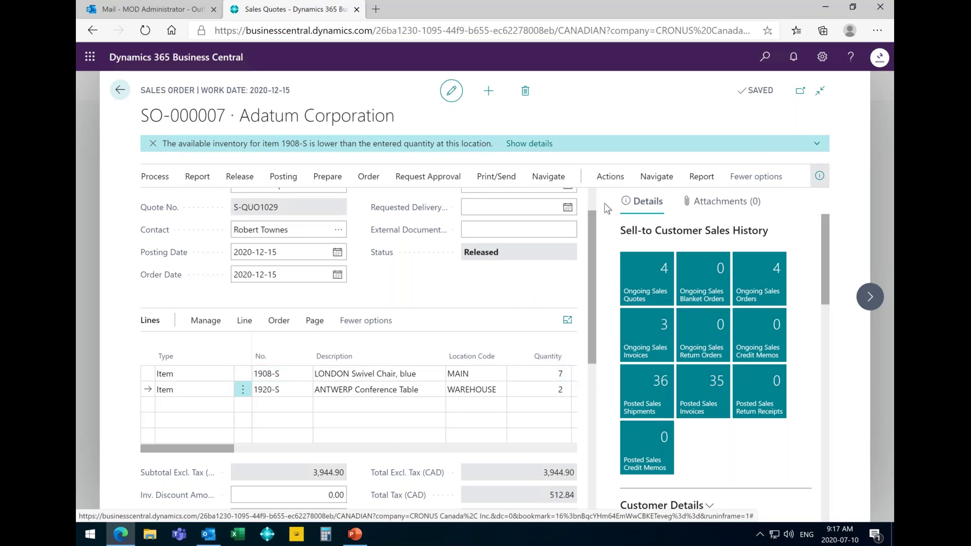
# Create a warehouse shipment from the released Adatum Corporation sales order and acknowledge the message to open the shipment.
pyautogui.click(610, 177)
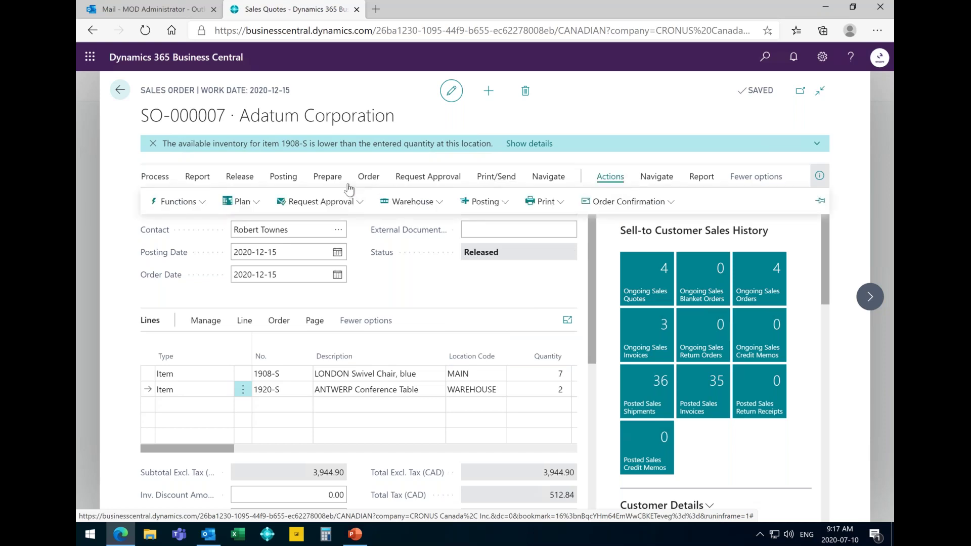
pyautogui.click(412, 203)
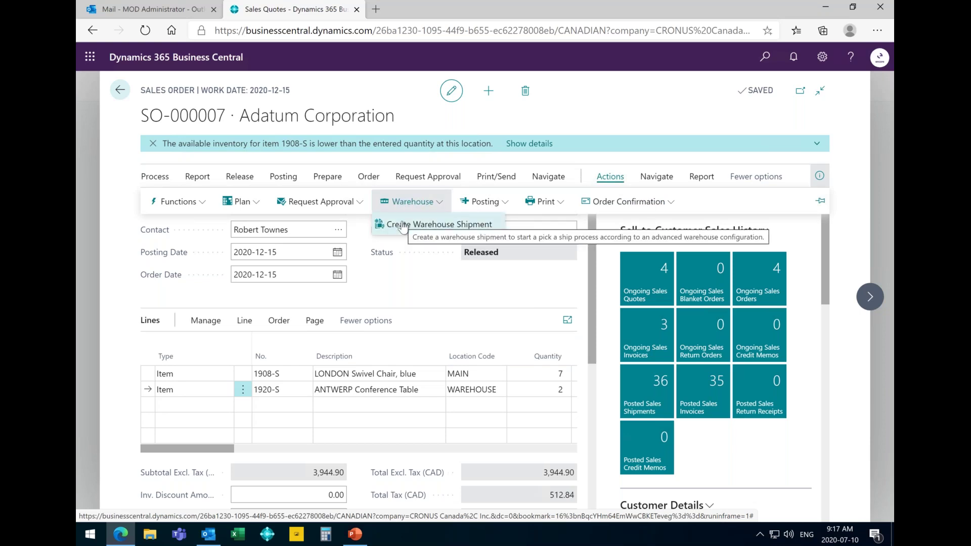
pyautogui.click(403, 226)
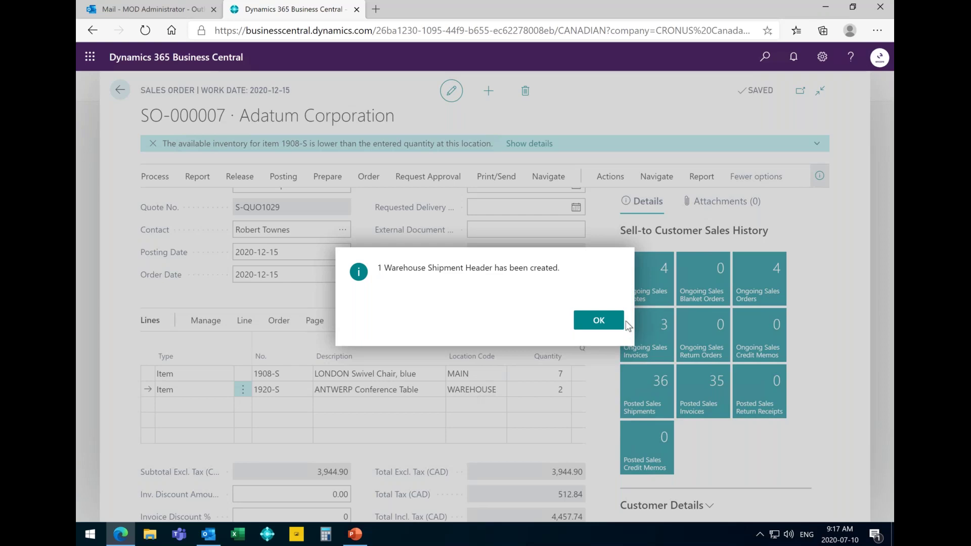
pyautogui.click(598, 326)
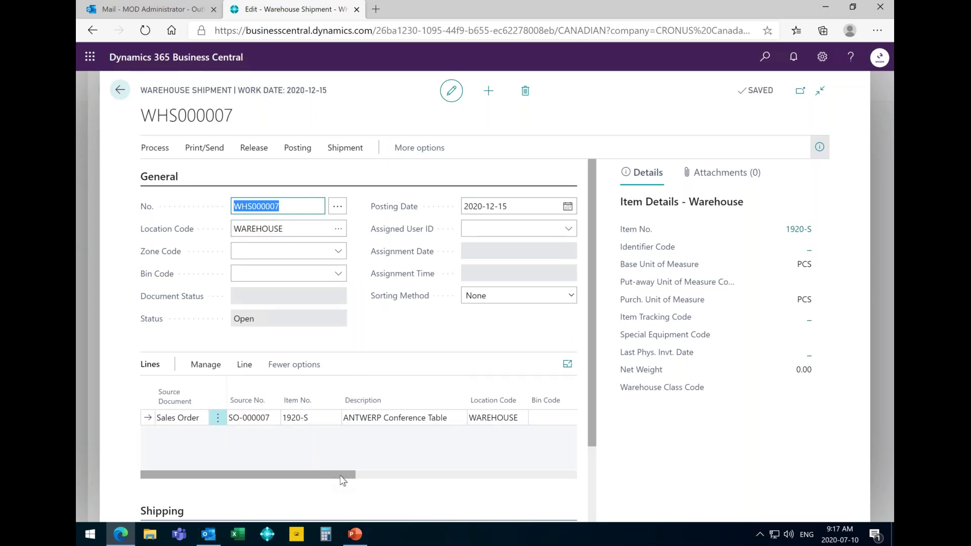
# Examine the quantity, quantity to ship and outstanding quantity on the warehouse shipment's ANTWERP Conference Table line.
pyautogui.moveTo(342, 477); pyautogui.dragTo(383, 478)
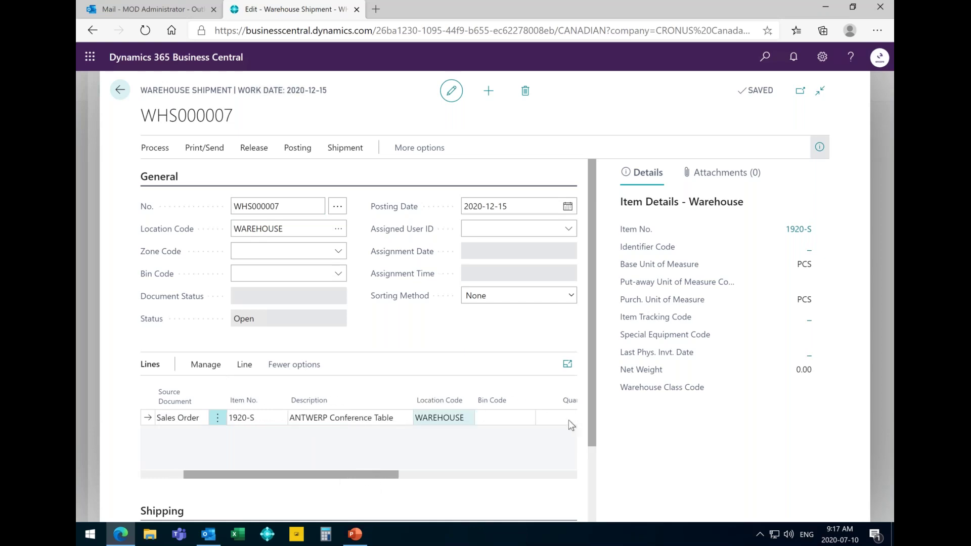
pyautogui.moveTo(389, 475); pyautogui.dragTo(495, 476)
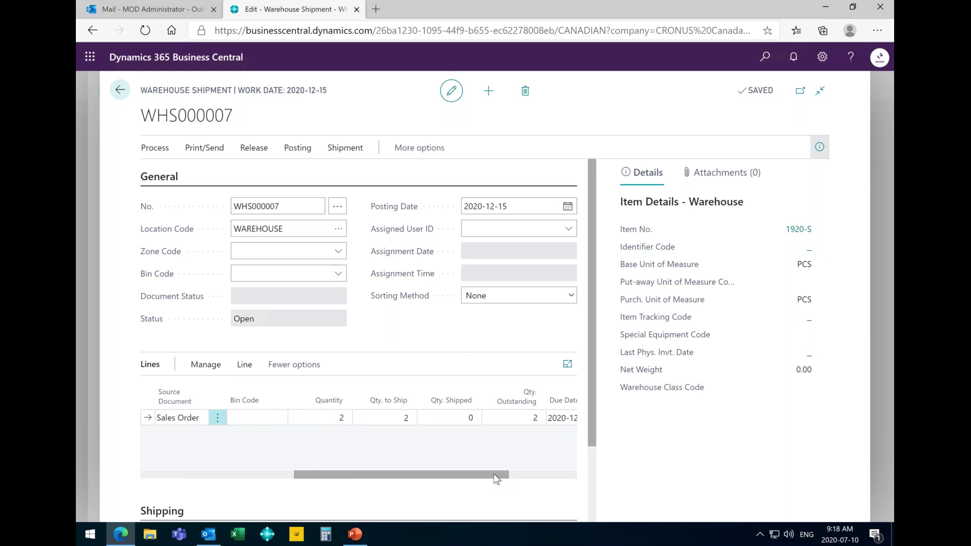
pyautogui.moveTo(493, 473); pyautogui.dragTo(298, 469)
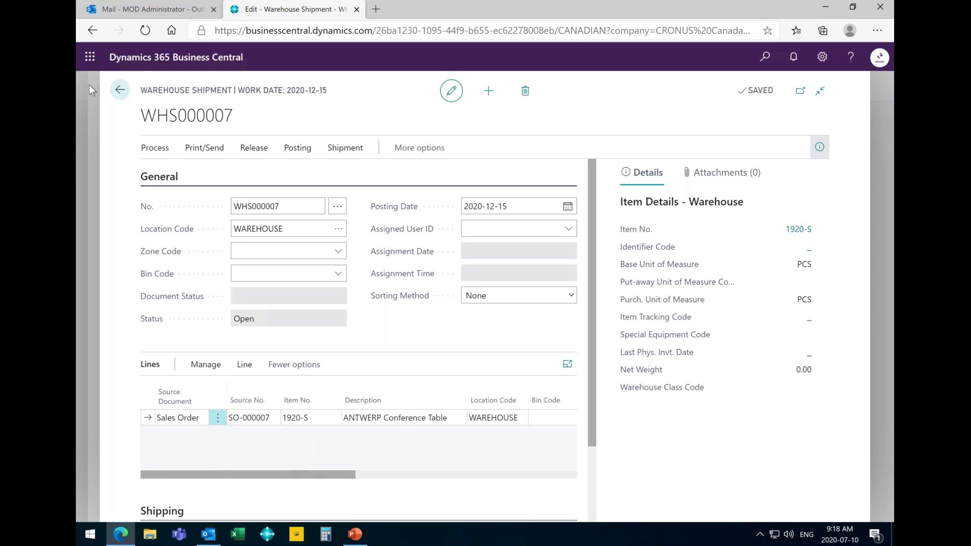
# Close the warehouse shipment and the Adatum Corporation sales order, and find and open the requisition worksheet.
pyautogui.click(118, 91)
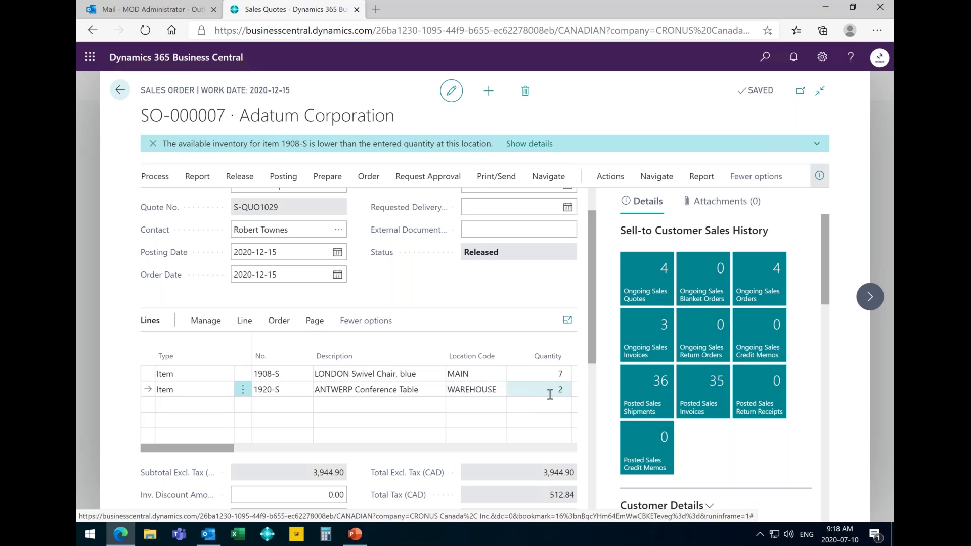
pyautogui.click(121, 91)
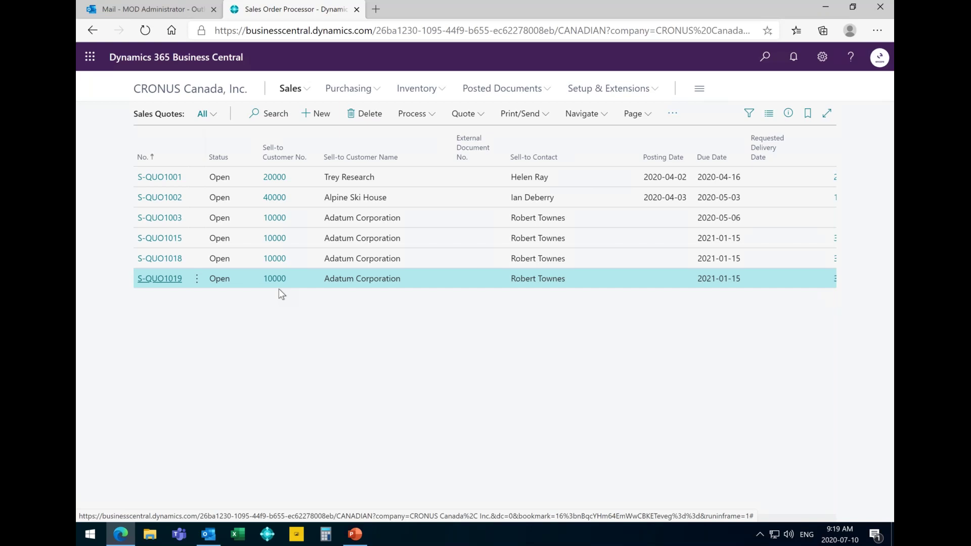
pyautogui.click(765, 57)
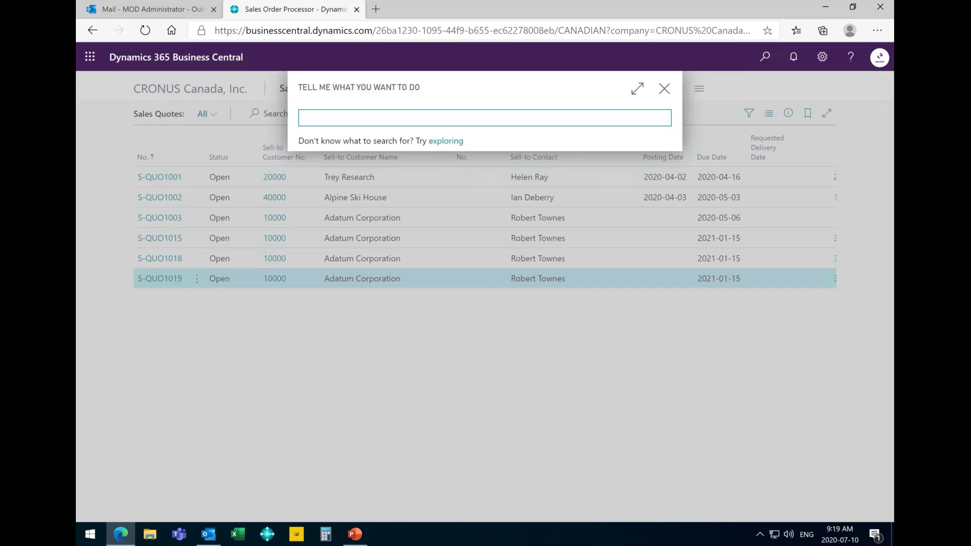
pyautogui.write('requ')
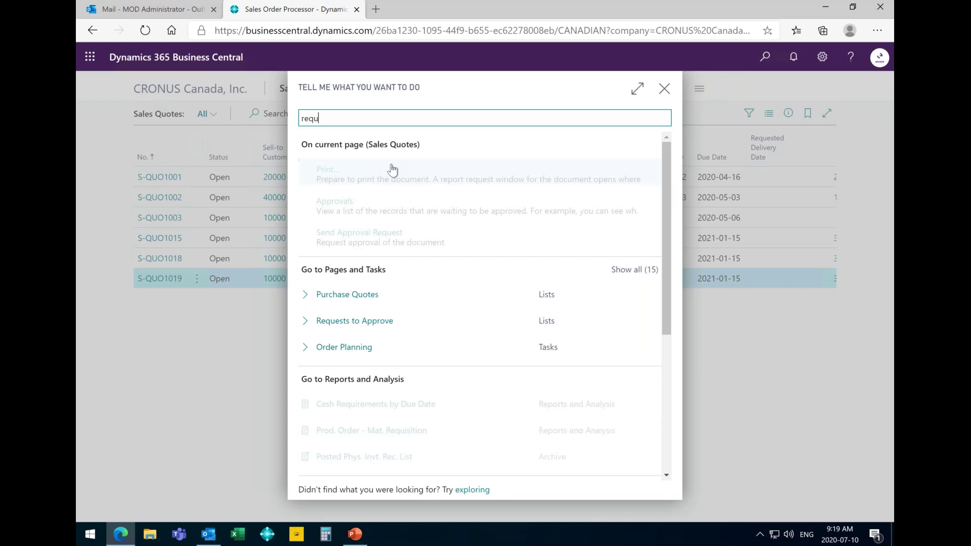
pyautogui.write(' work')
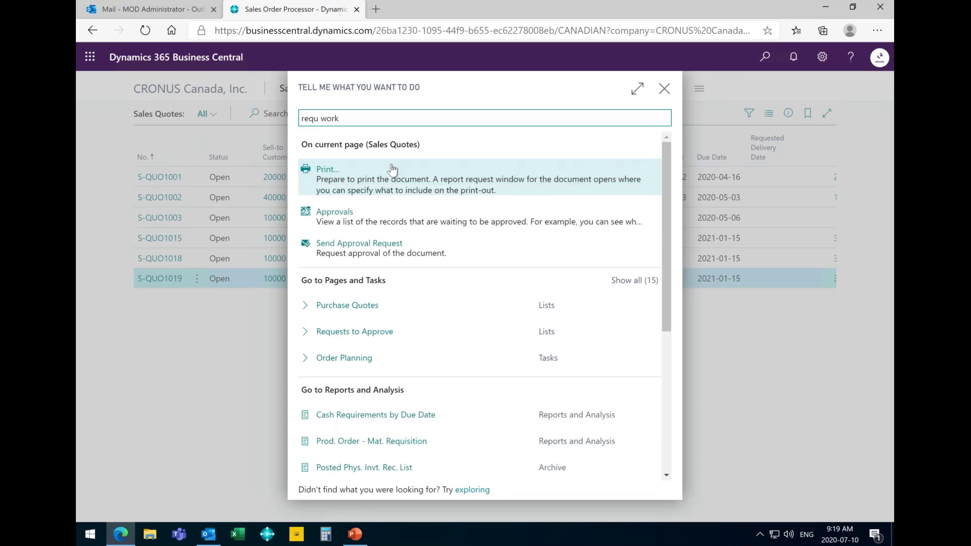
pyautogui.click(357, 172)
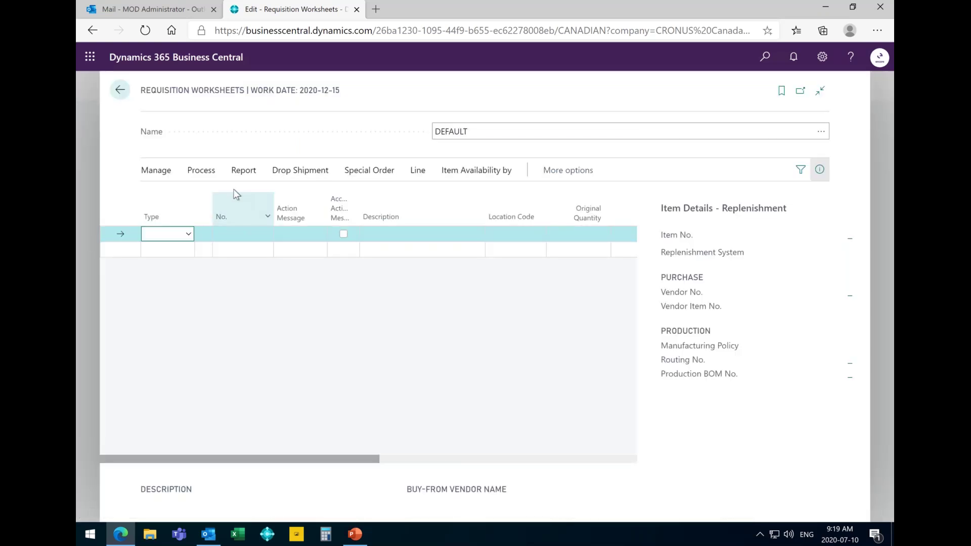
# Calculate the requisition plan for 2020-07-01 to 2020-07-31 and review the suggested lines' quantities, unit costs, due dates and vendors.
pyautogui.click(207, 172)
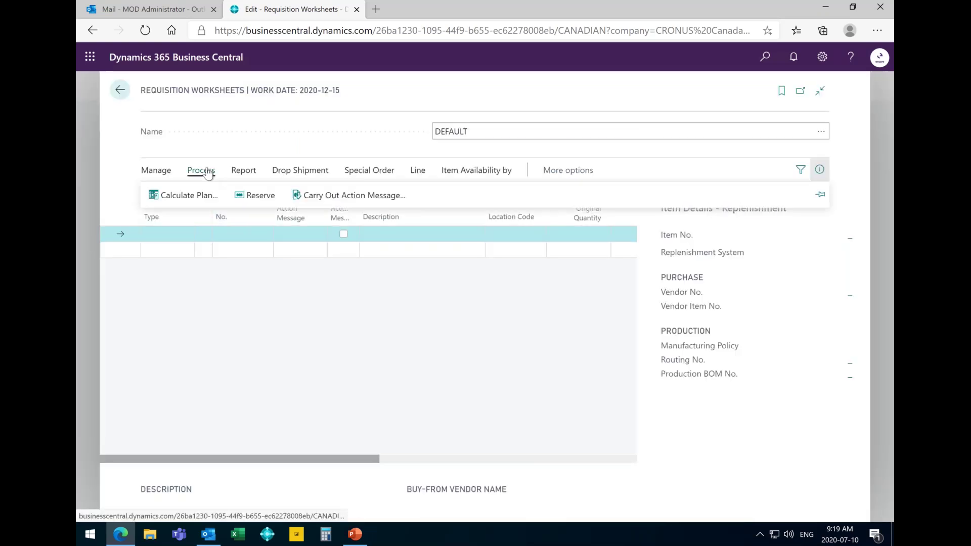
pyautogui.click(181, 196)
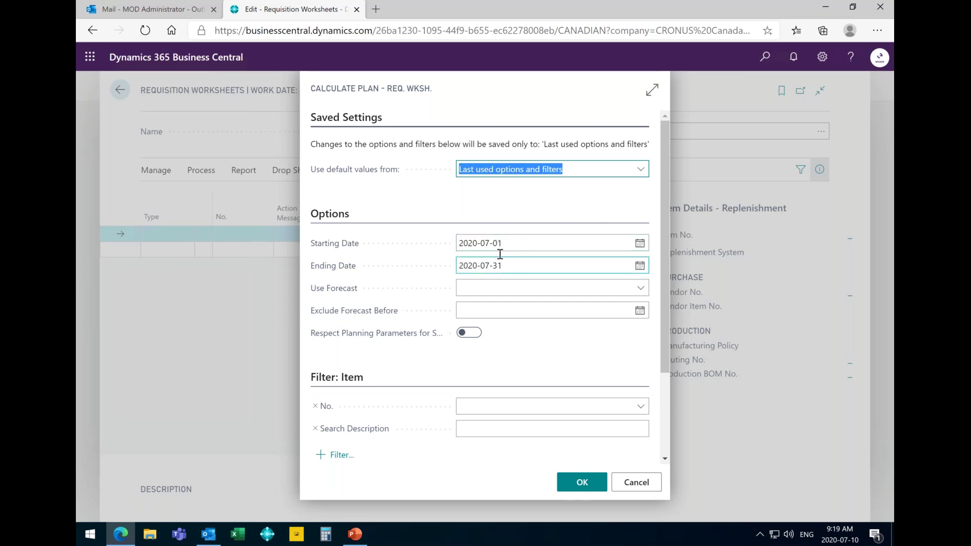
pyautogui.click(573, 485)
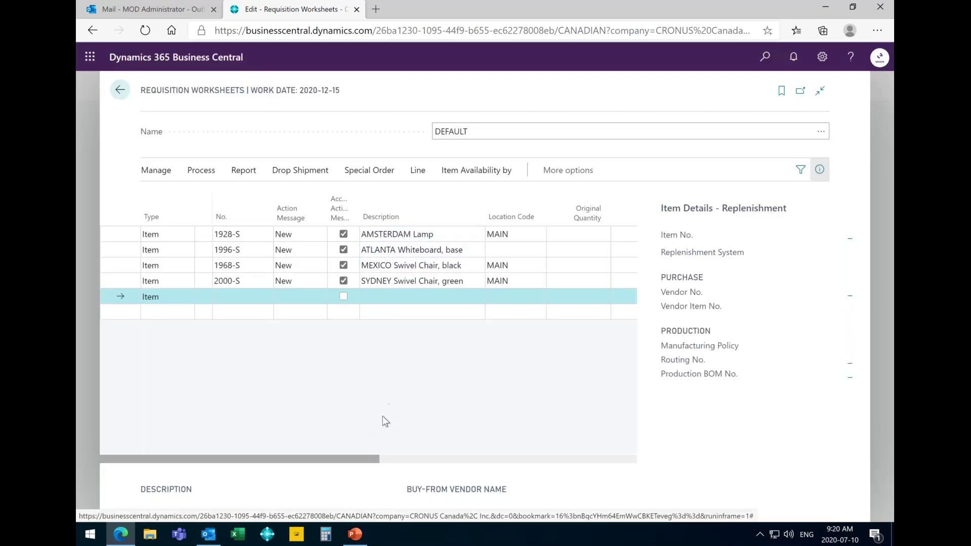
pyautogui.moveTo(373, 459); pyautogui.dragTo(467, 461)
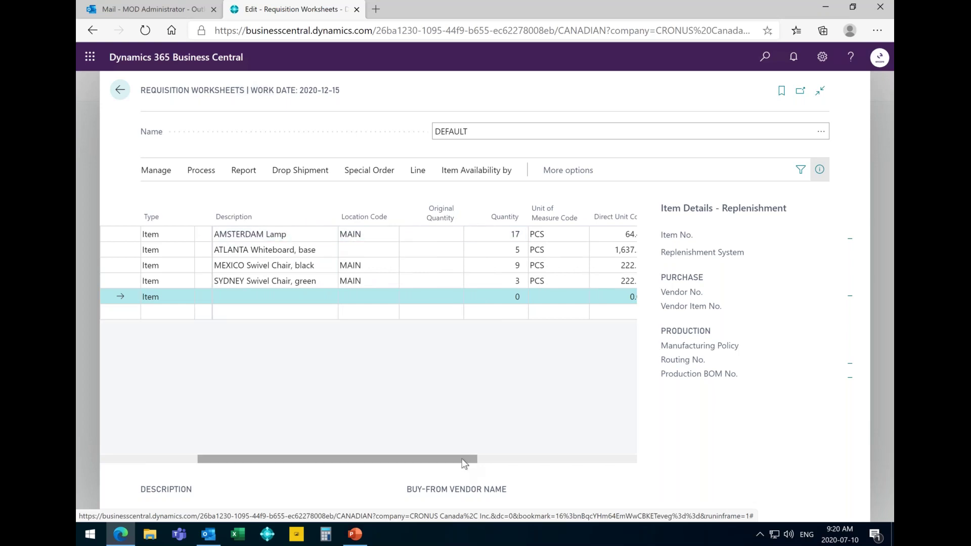
pyautogui.moveTo(469, 460); pyautogui.dragTo(532, 464)
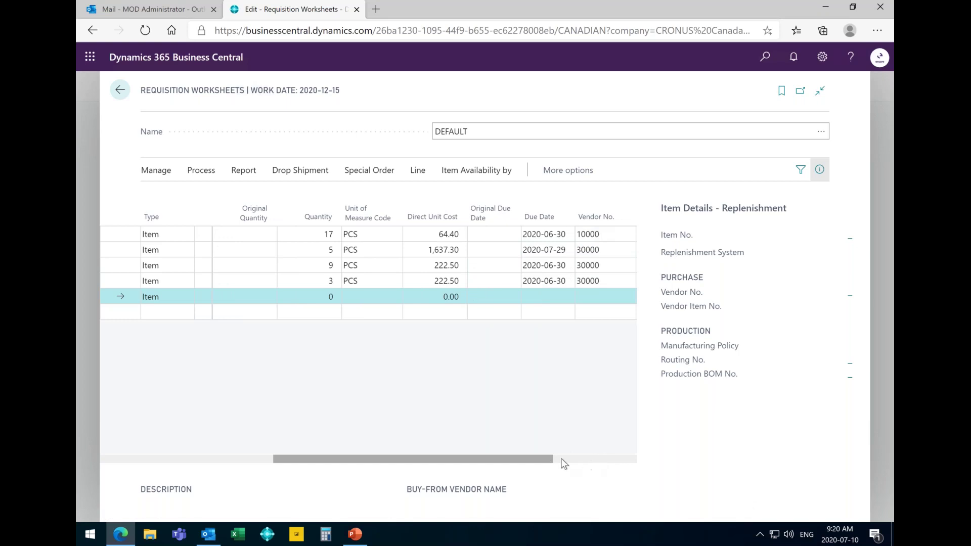
pyautogui.moveTo(552, 461); pyautogui.dragTo(595, 462)
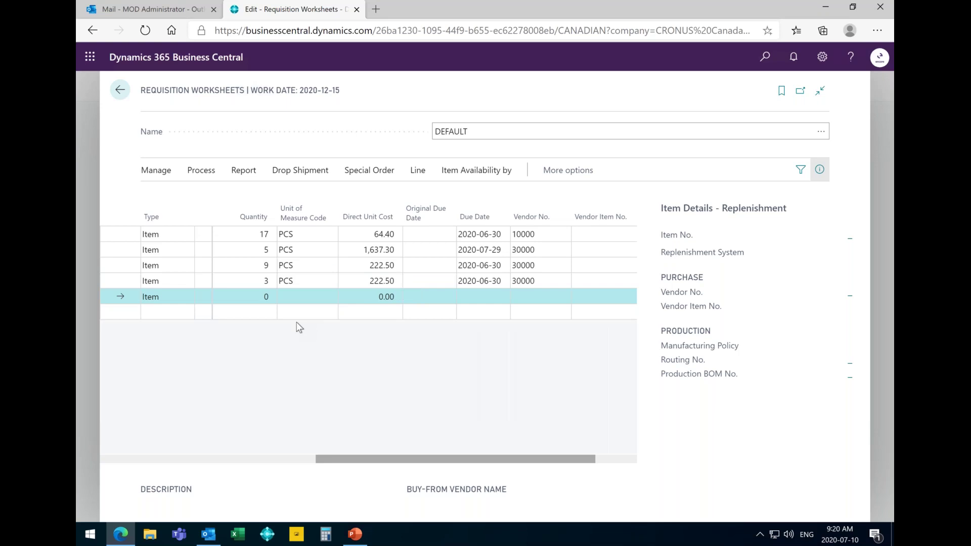
pyautogui.moveTo(362, 460); pyautogui.dragTo(130, 477)
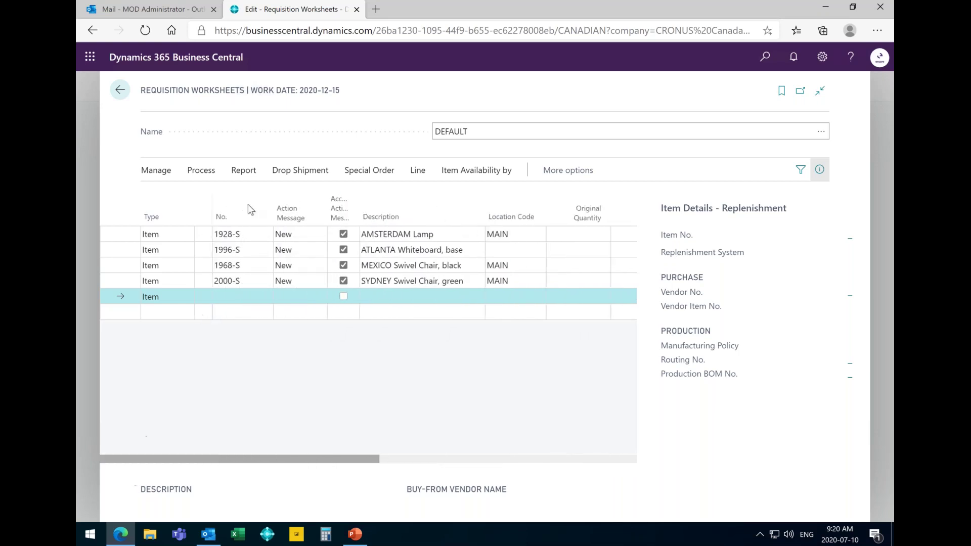
# Carry out the action messages for the accepted requisition lines without printing the orders.
pyautogui.click(202, 171)
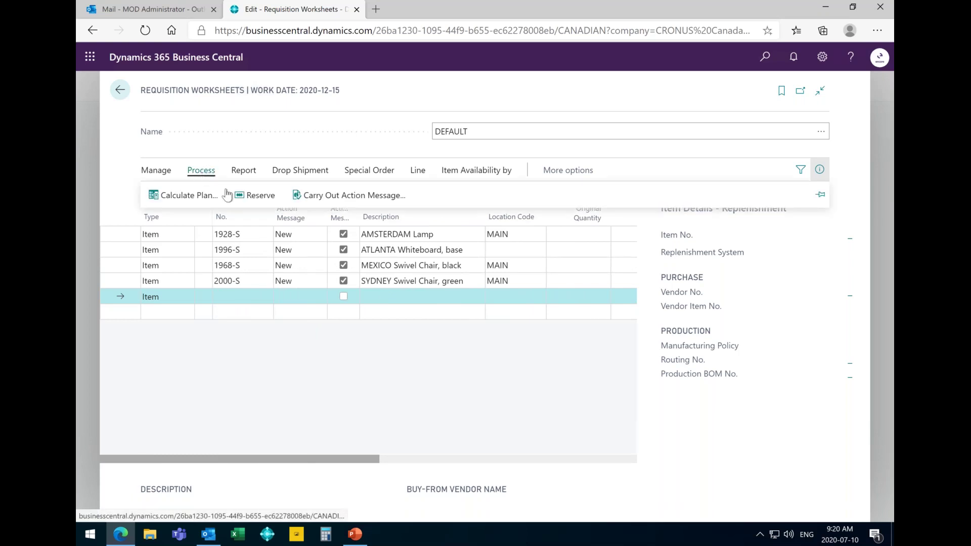
pyautogui.click(339, 197)
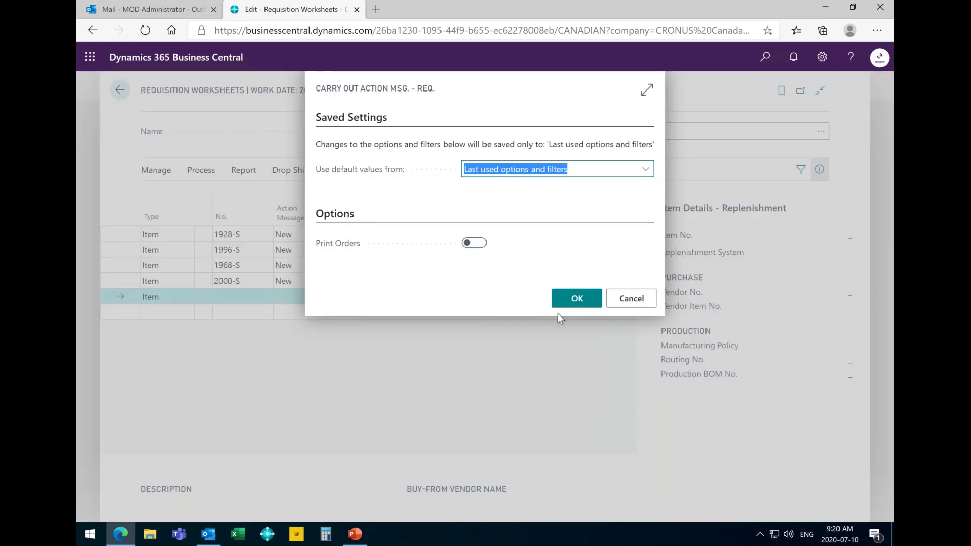
pyautogui.click(577, 298)
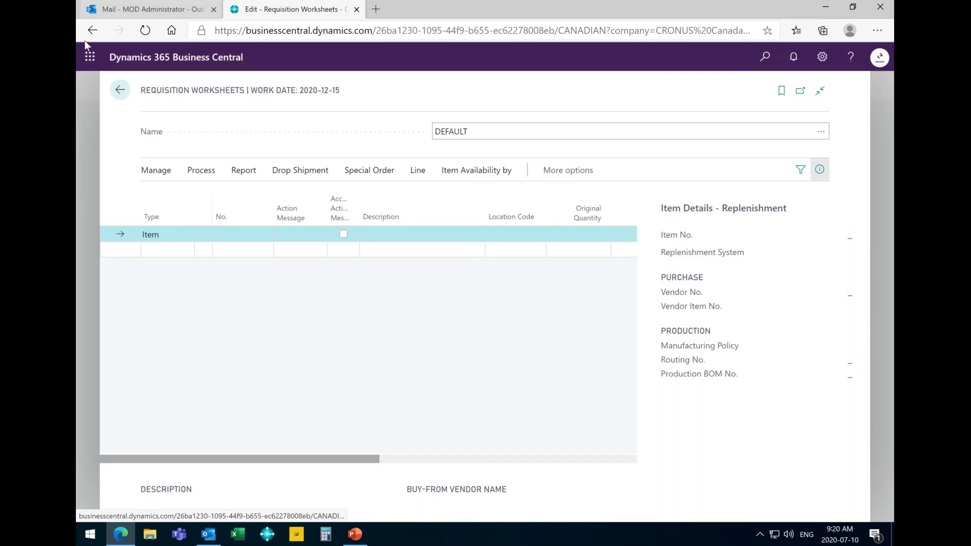
# Leave the requisition worksheet and open the last Graphic Design Institute order in the purchase orders list.
pyautogui.click(120, 90)
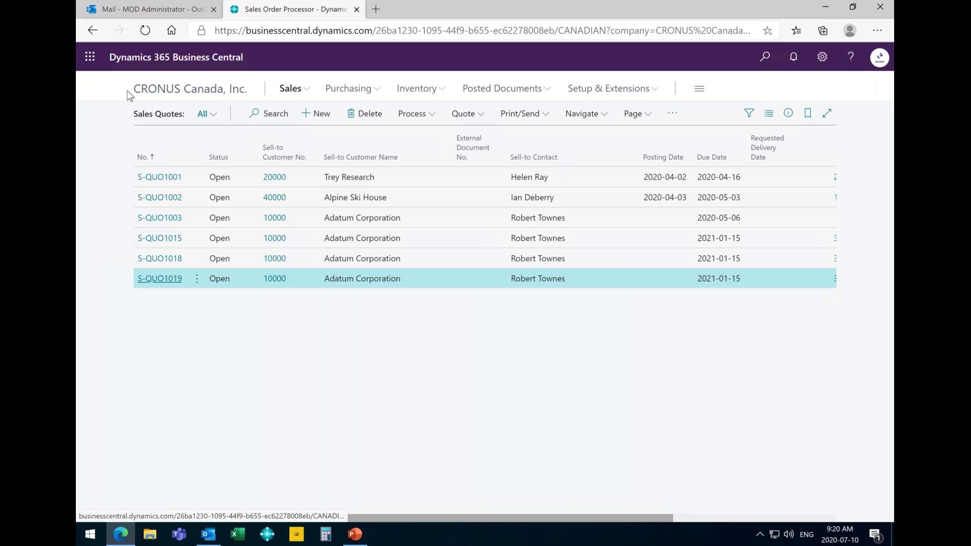
pyautogui.click(377, 92)
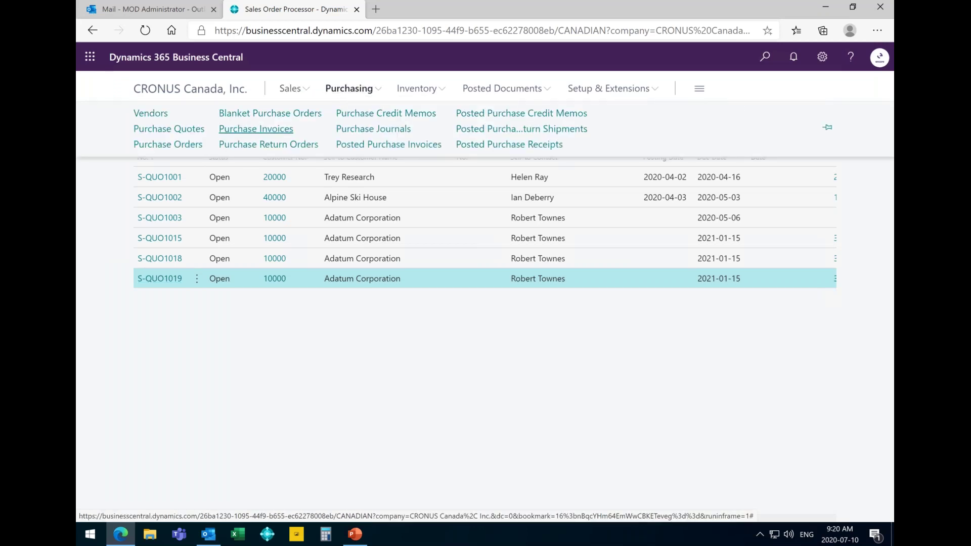
pyautogui.click(165, 145)
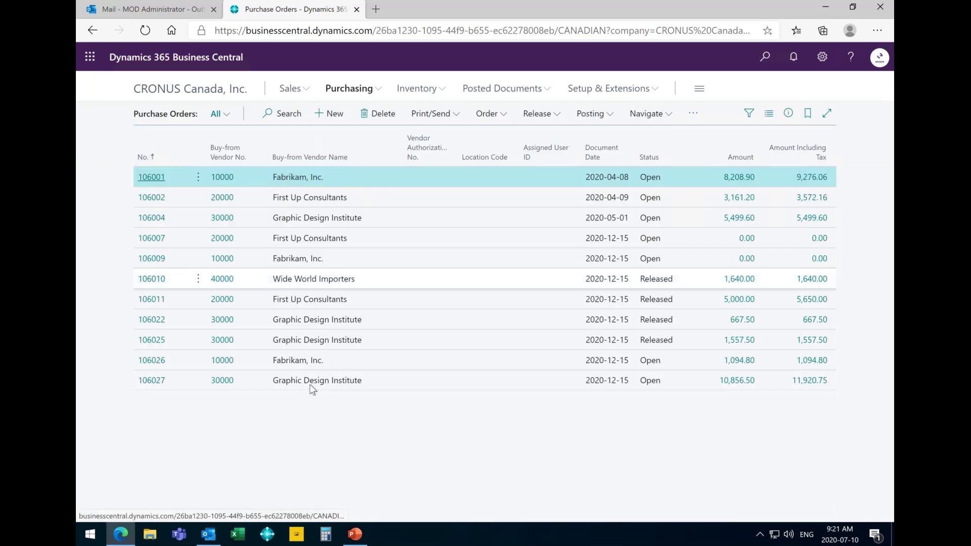
pyautogui.click(147, 383)
pyautogui.click(147, 383)
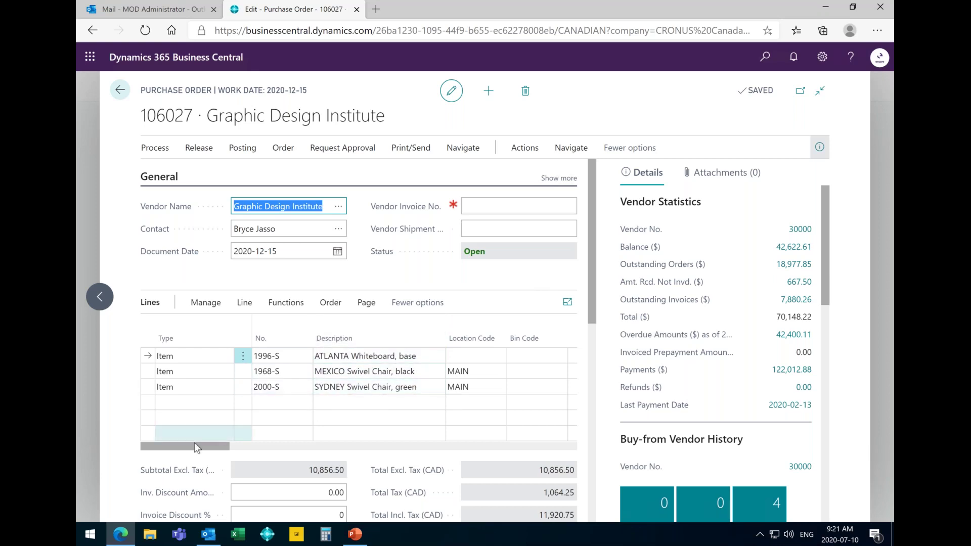
# Review the Graphic Design Institute order's line quantities and costs, view the Fabrikam, Inc. lamp order, and exit without releasing it.
pyautogui.click(213, 445)
pyautogui.click(284, 445)
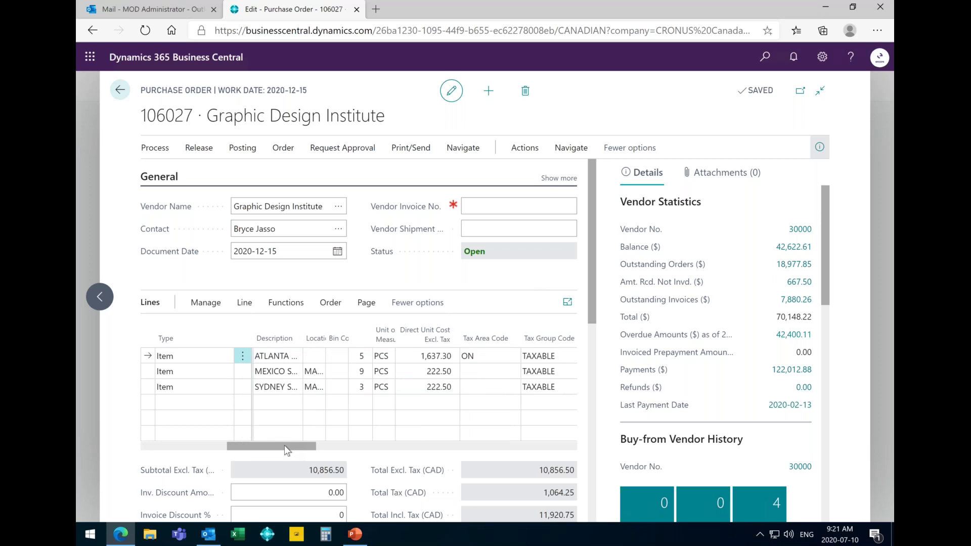
pyautogui.moveTo(250, 445); pyautogui.dragTo(135, 439)
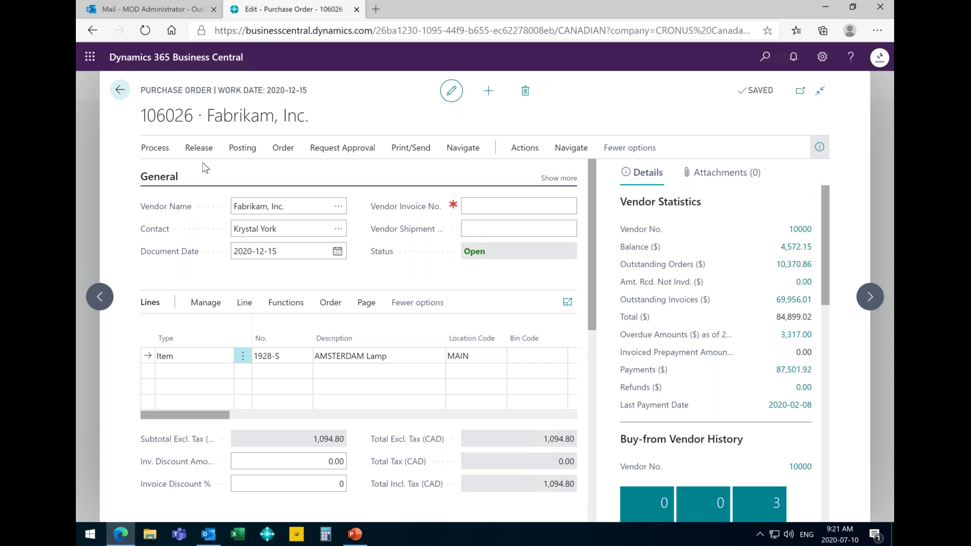
pyautogui.click(122, 92)
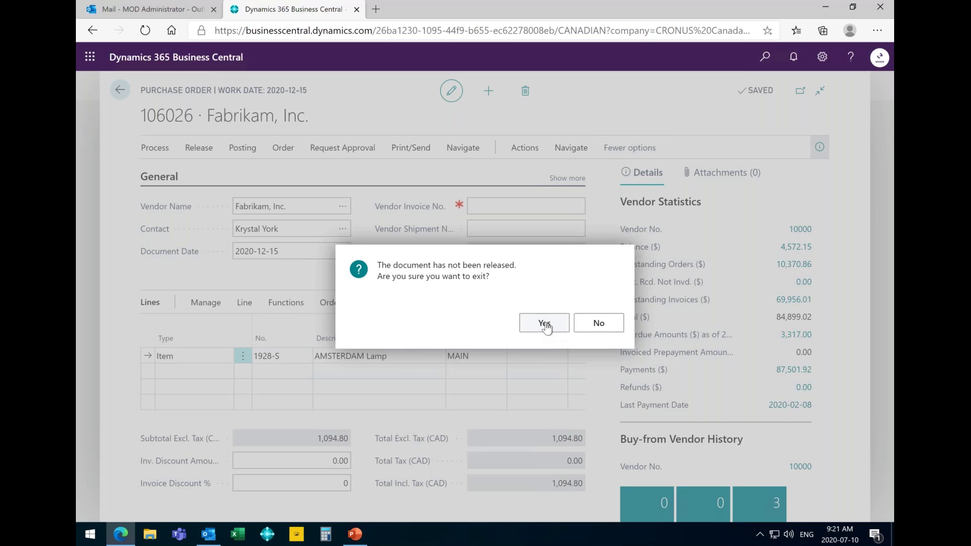
pyautogui.click(544, 324)
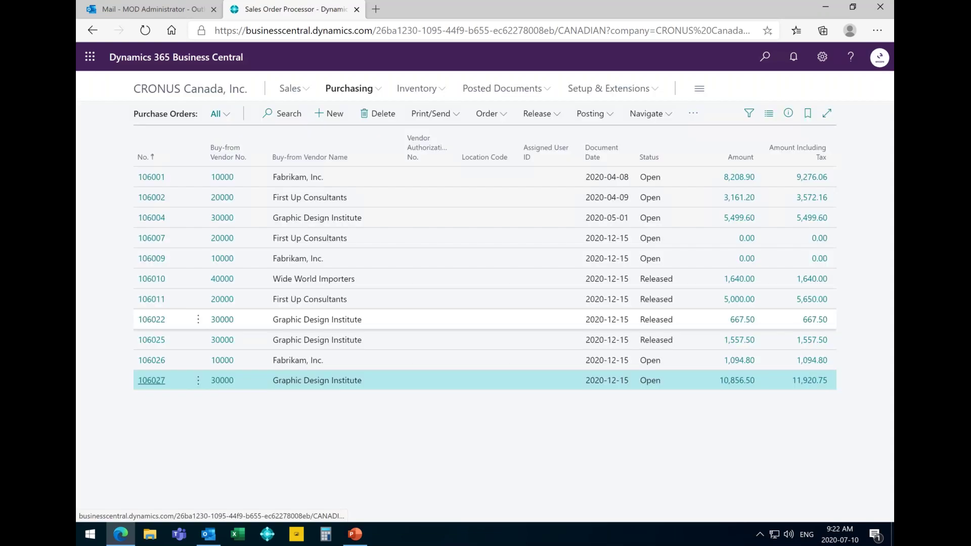
# Return to the home page and change the user role to Warehouse Worker - Warehouse Management System.
pyautogui.click(222, 91)
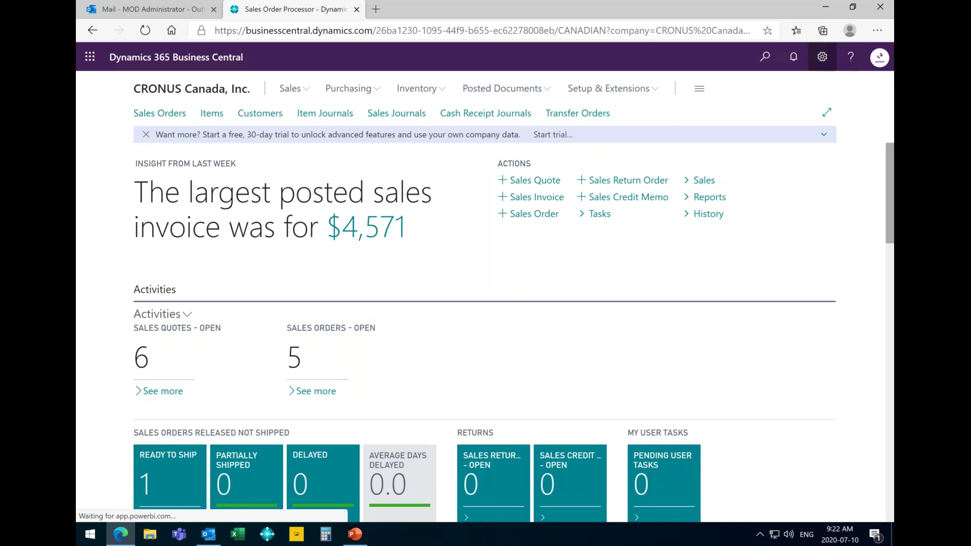
pyautogui.click(823, 57)
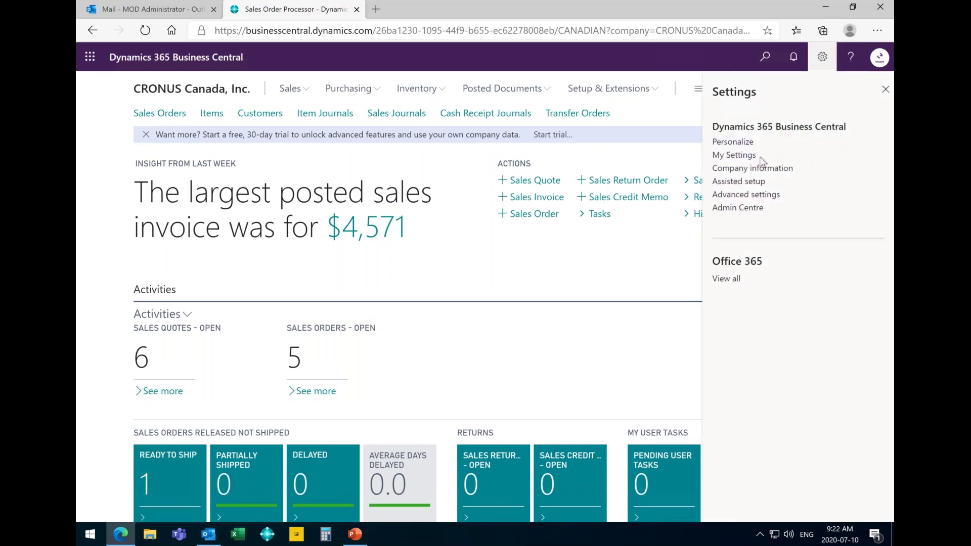
pyautogui.click(734, 155)
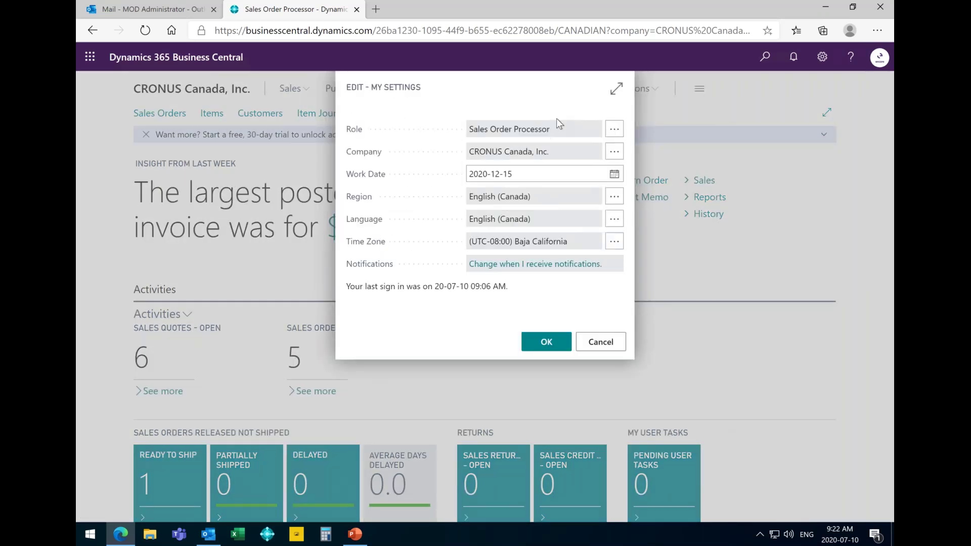
pyautogui.click(614, 129)
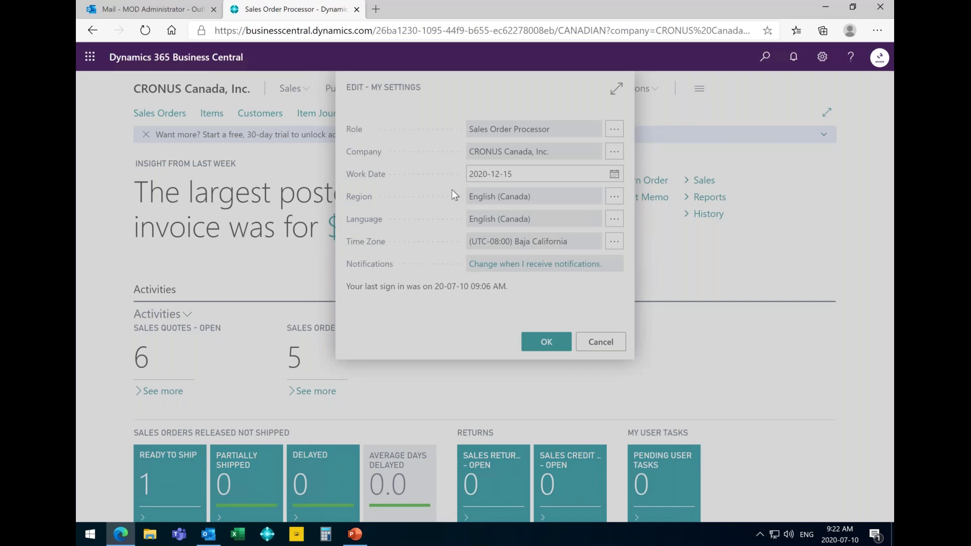
pyautogui.scroll(-5, 354, 339)
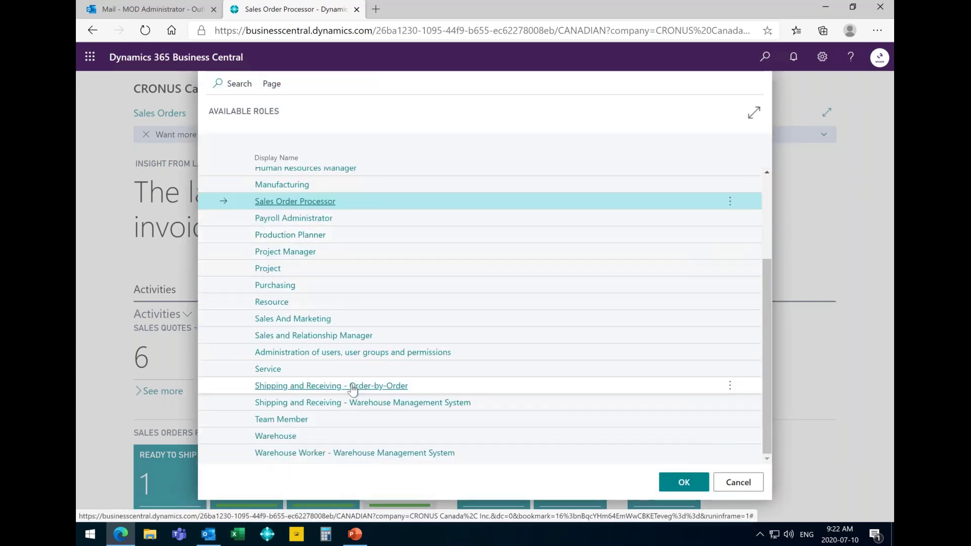
pyautogui.click(309, 452)
pyautogui.click(681, 482)
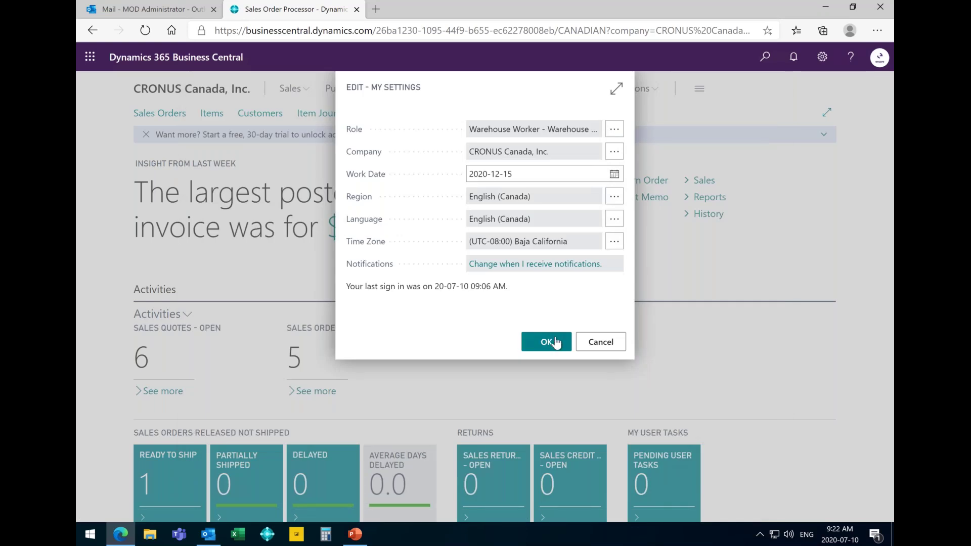
pyautogui.click(555, 343)
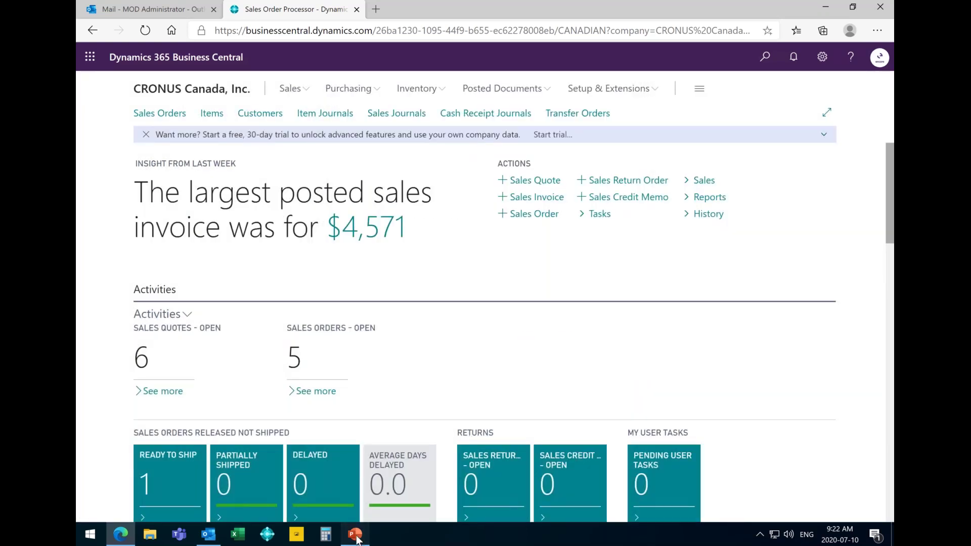
# Switch to PowerPoint to view the Warehouse Employee slide, and return to Business Central to view the warehouse activities.
pyautogui.click(356, 535)
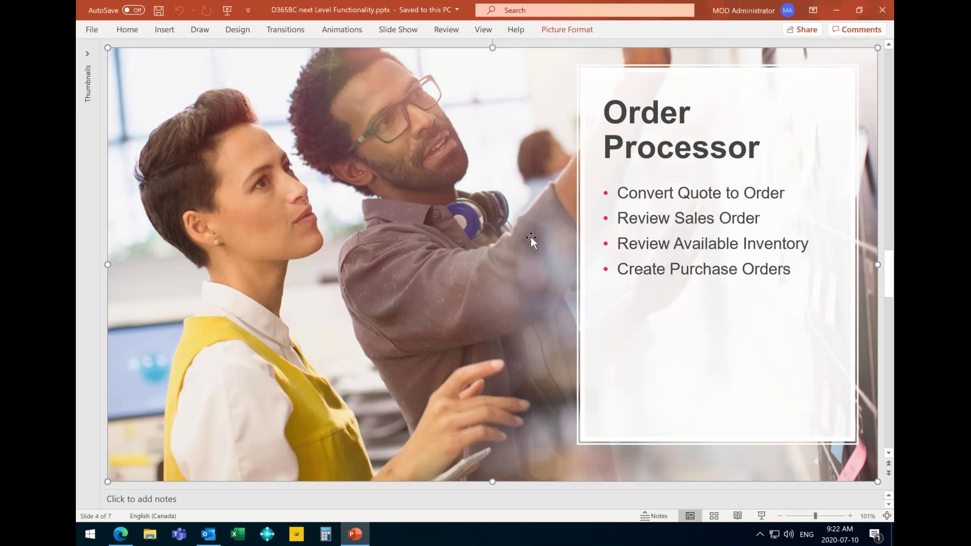
pyautogui.scroll(-1, 530, 235)
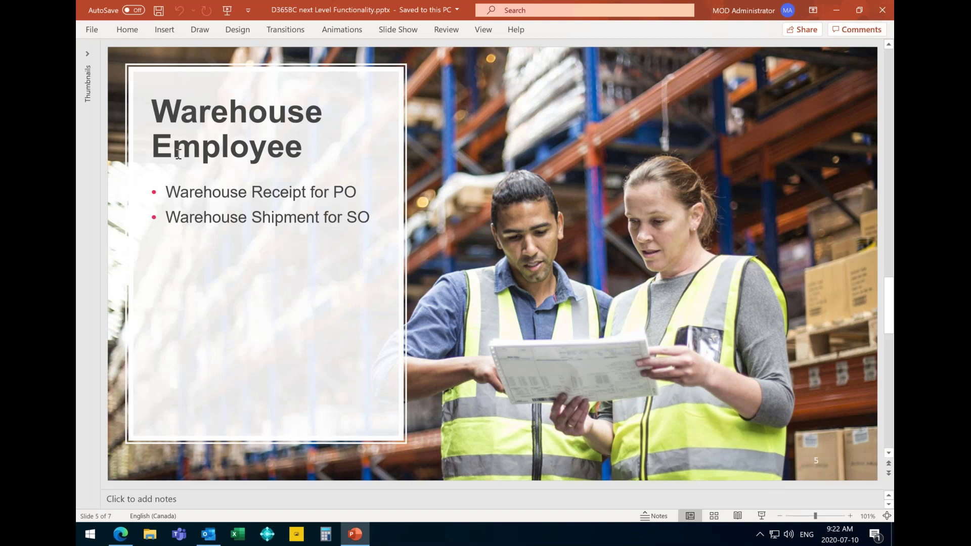
pyautogui.click(834, 12)
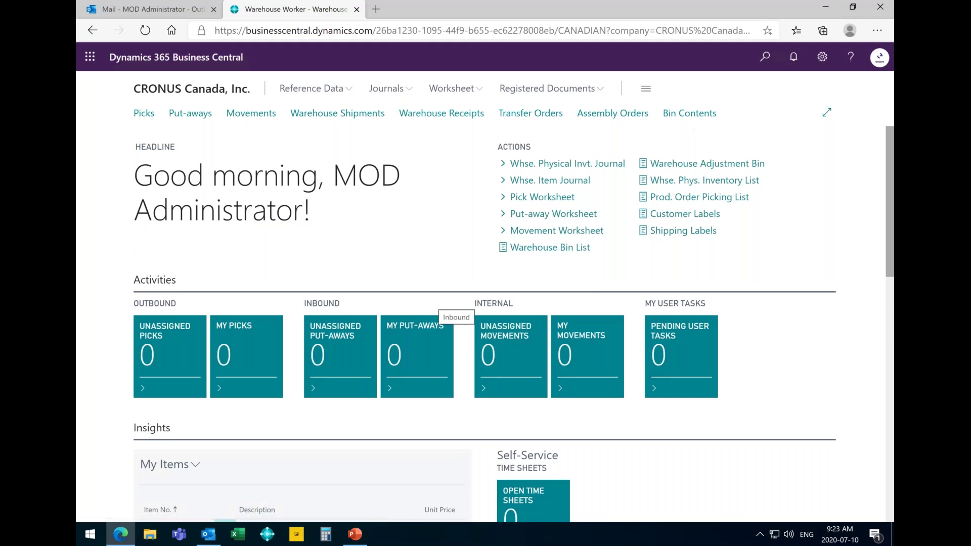
pyautogui.scroll(-1, 557, 293)
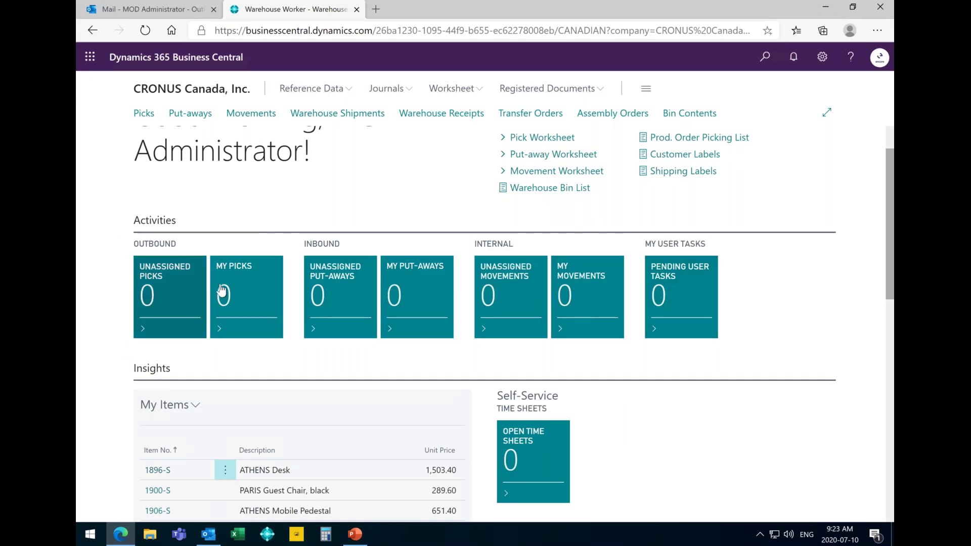
# Create a new warehouse receipt and set its location code to MAIN.
pyautogui.scroll(1, 450, 298)
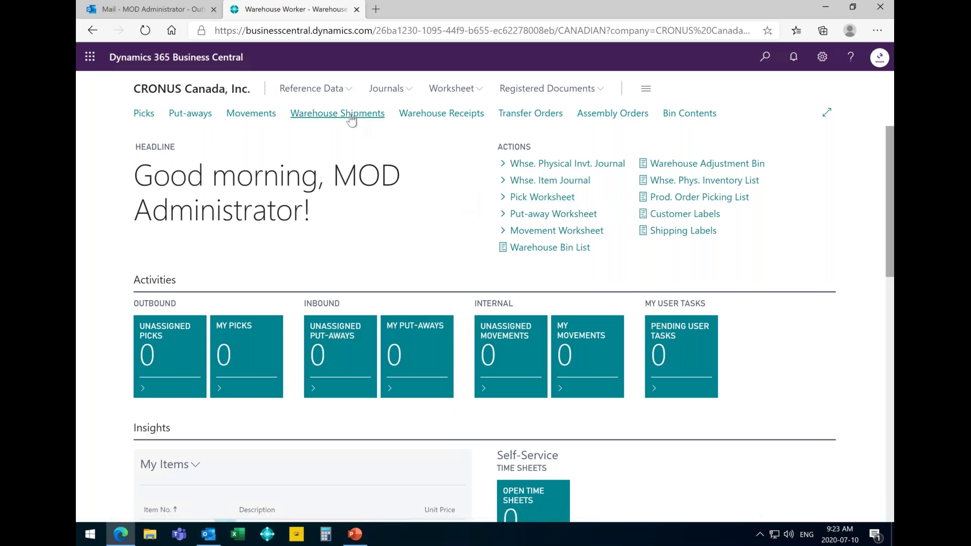
pyautogui.click(417, 117)
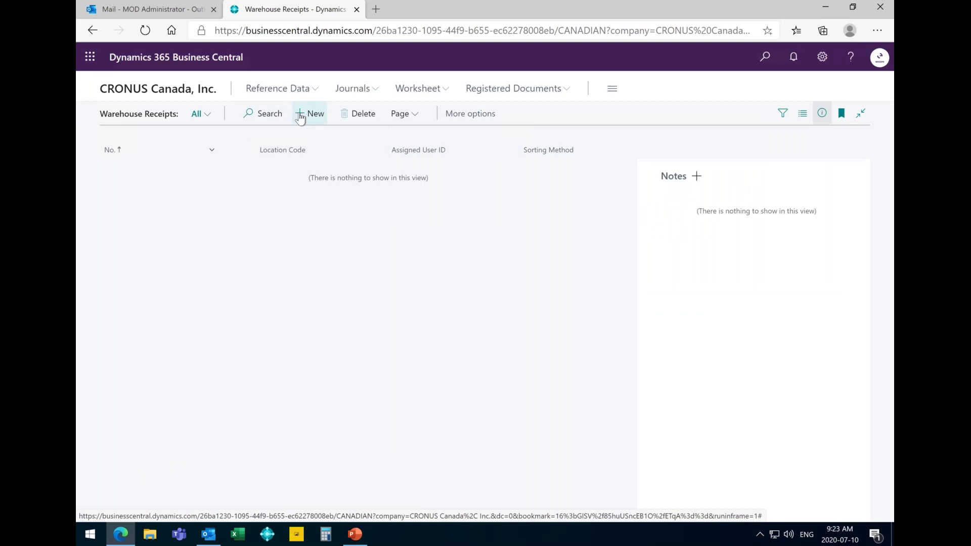
pyautogui.click(300, 114)
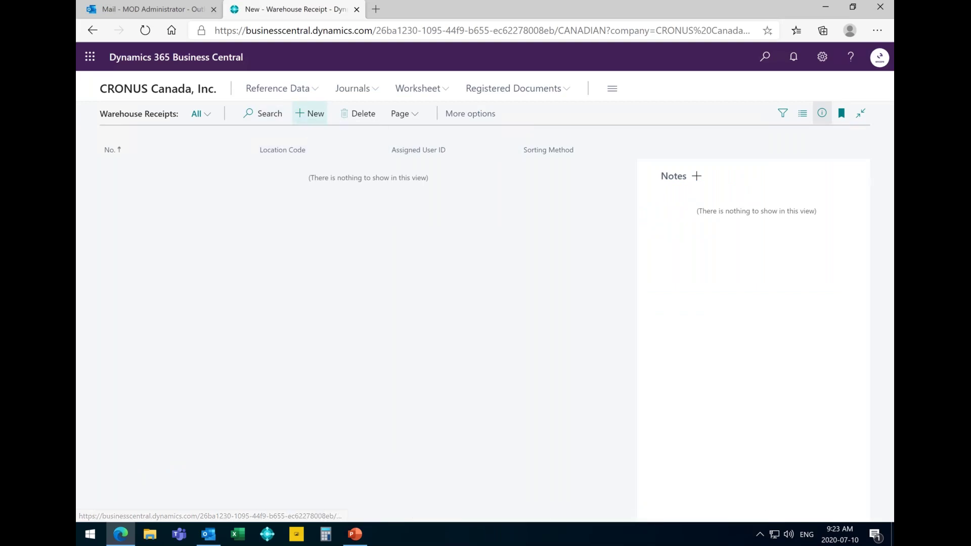
pyautogui.click(342, 231)
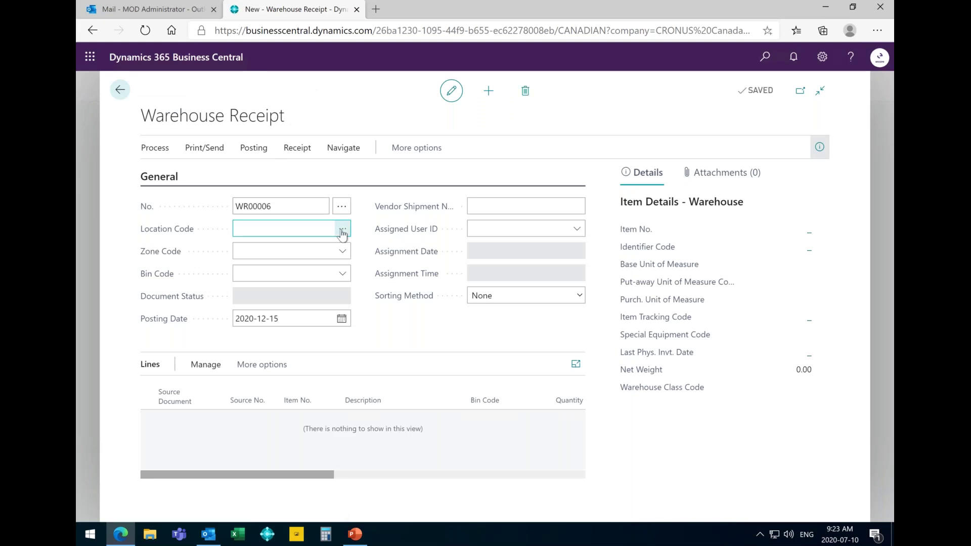
pyautogui.click(342, 231)
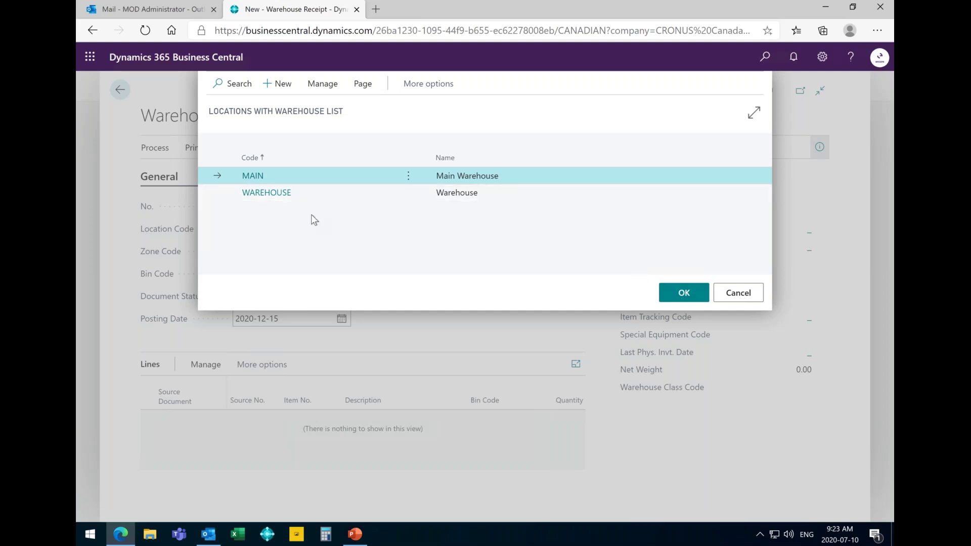
pyautogui.press('Return')
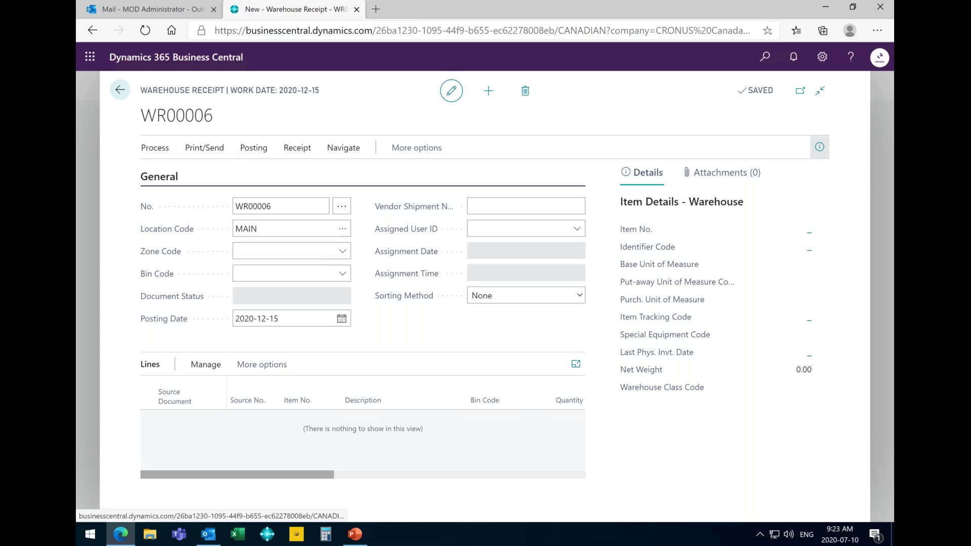
# Get the vendor's purchase order as the receipt's source document and check the quantity to receive for the blue armless swivel chair.
pyautogui.click(156, 148)
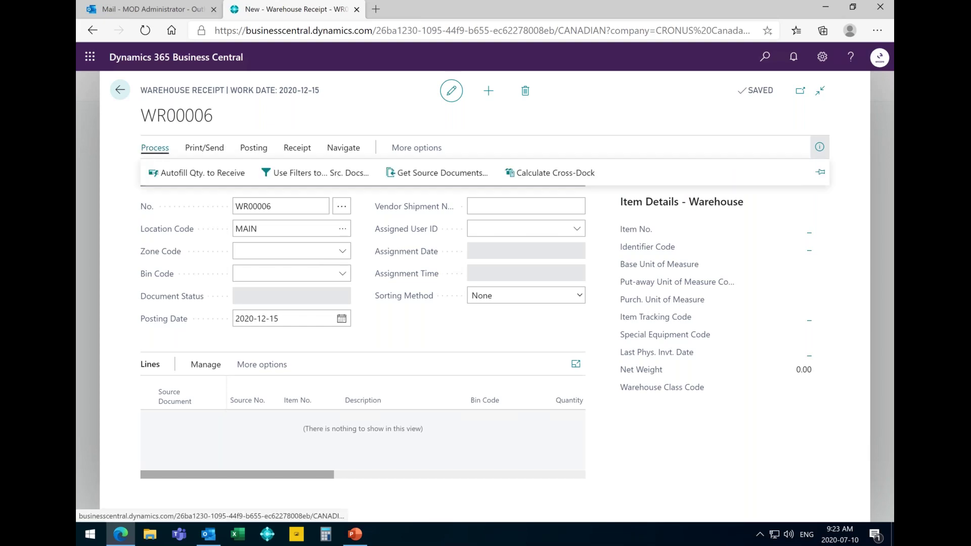
pyautogui.click(443, 173)
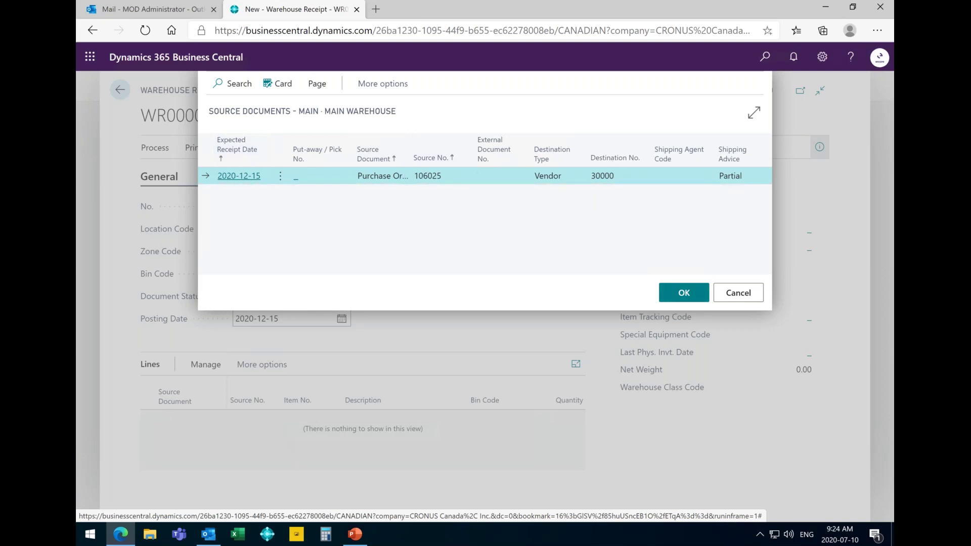
pyautogui.click(686, 295)
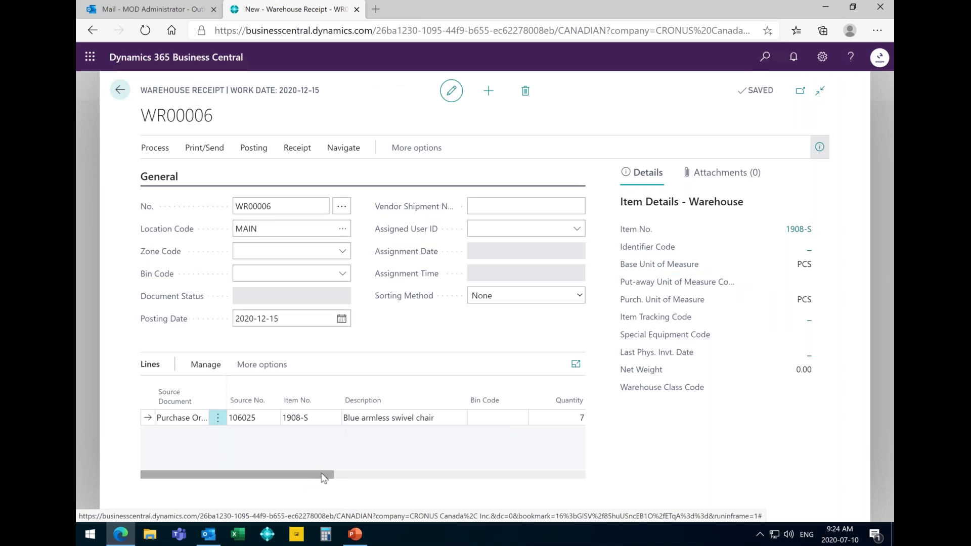
pyautogui.moveTo(322, 475); pyautogui.dragTo(353, 474)
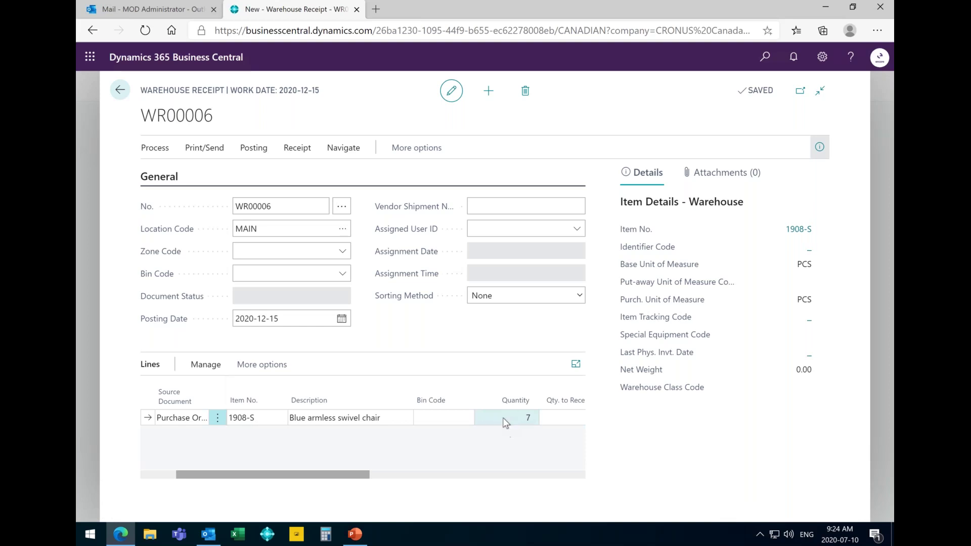
pyautogui.moveTo(330, 474); pyautogui.dragTo(439, 474)
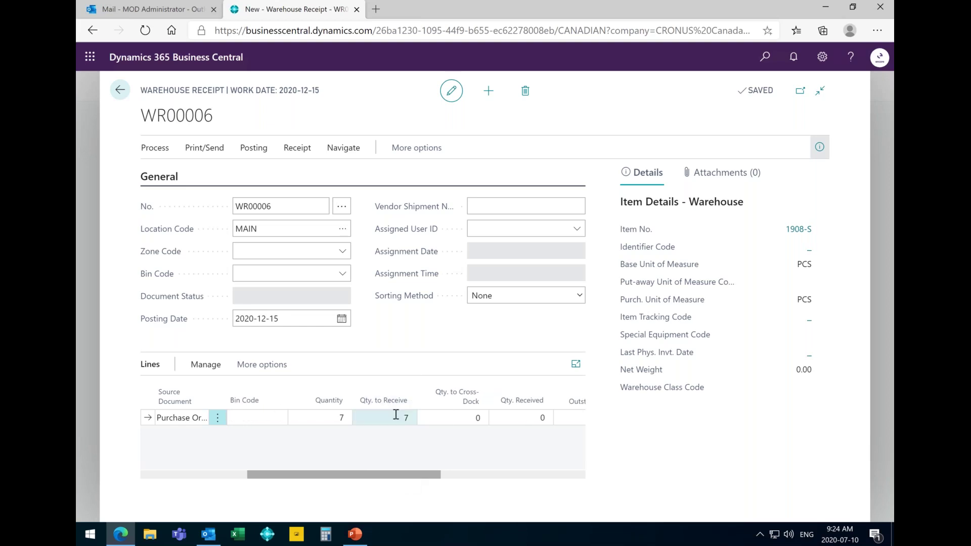
# Post the warehouse receipt for the blue armless swivel chair.
pyautogui.click(254, 149)
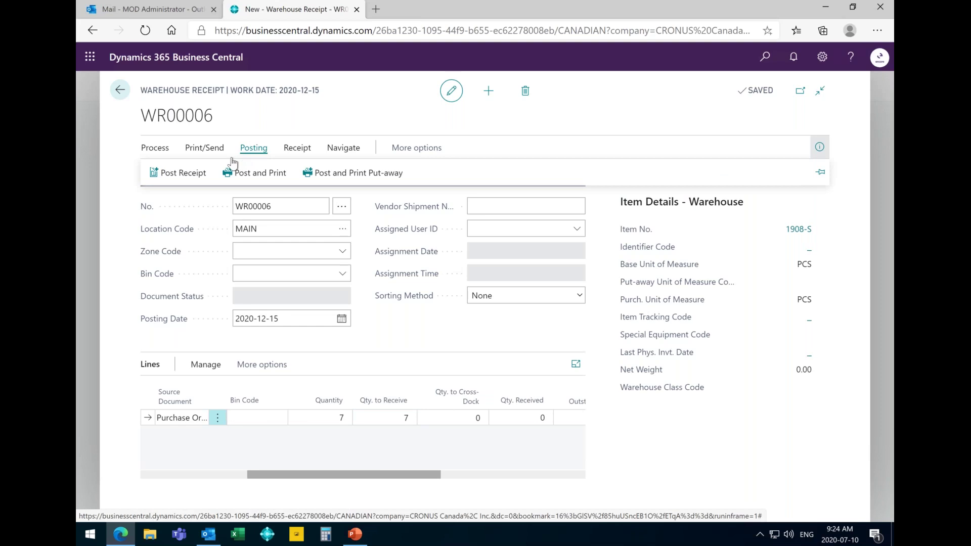
pyautogui.click(166, 174)
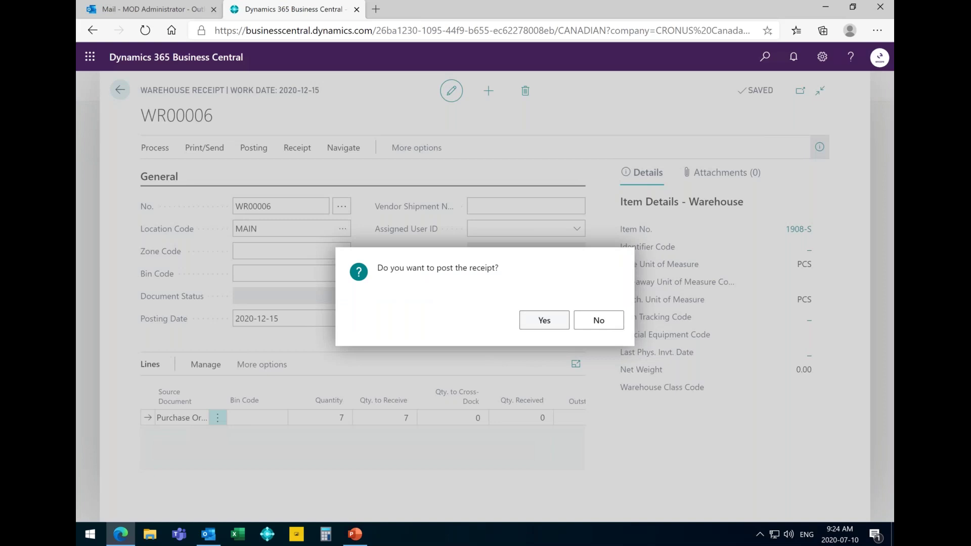
pyautogui.press('Return')
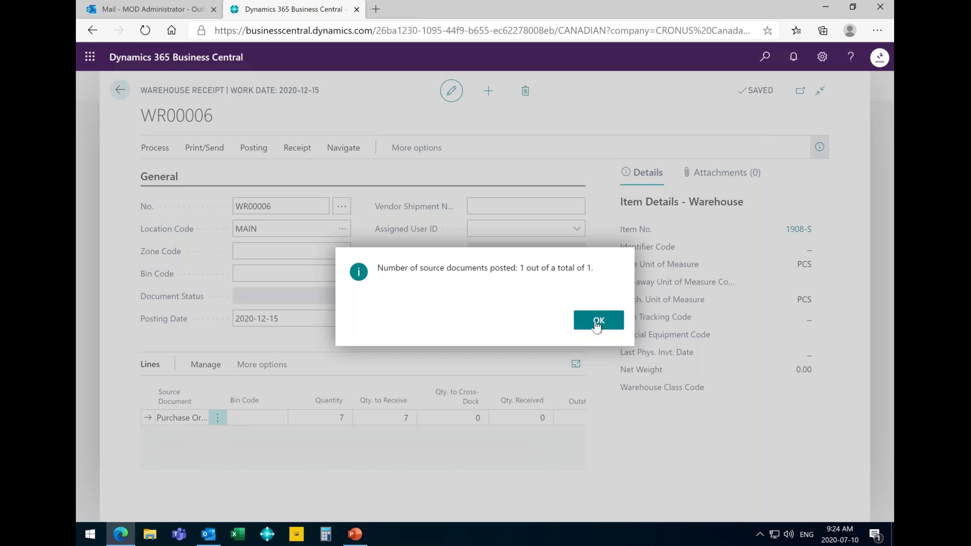
pyautogui.click(597, 325)
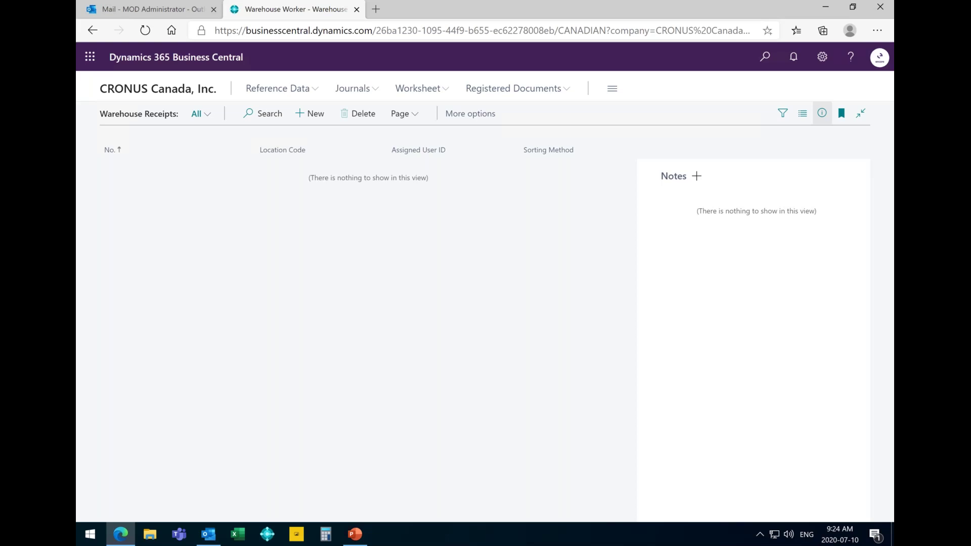
# Return to the home page and open the existing warehouse shipment for the WAREHOUSE location.
pyautogui.click(181, 90)
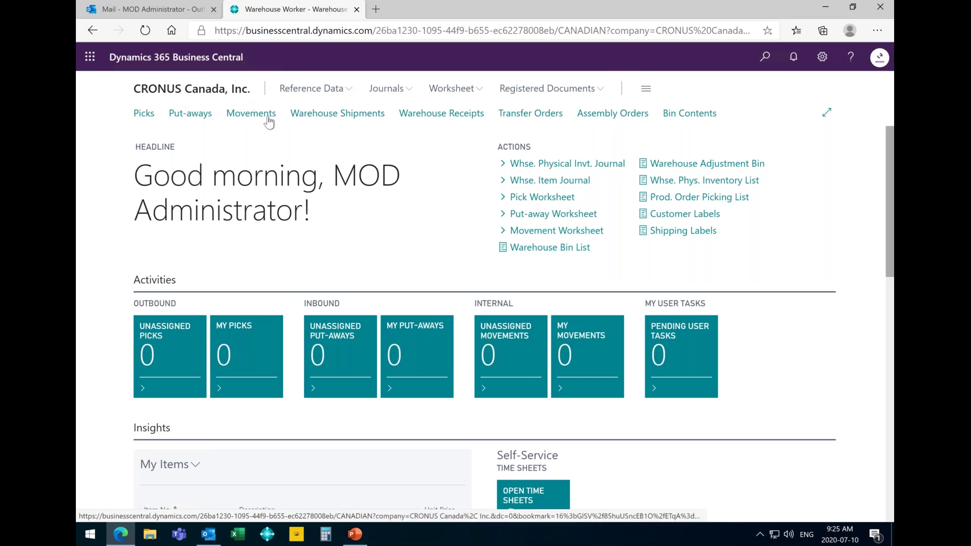
pyautogui.click(342, 119)
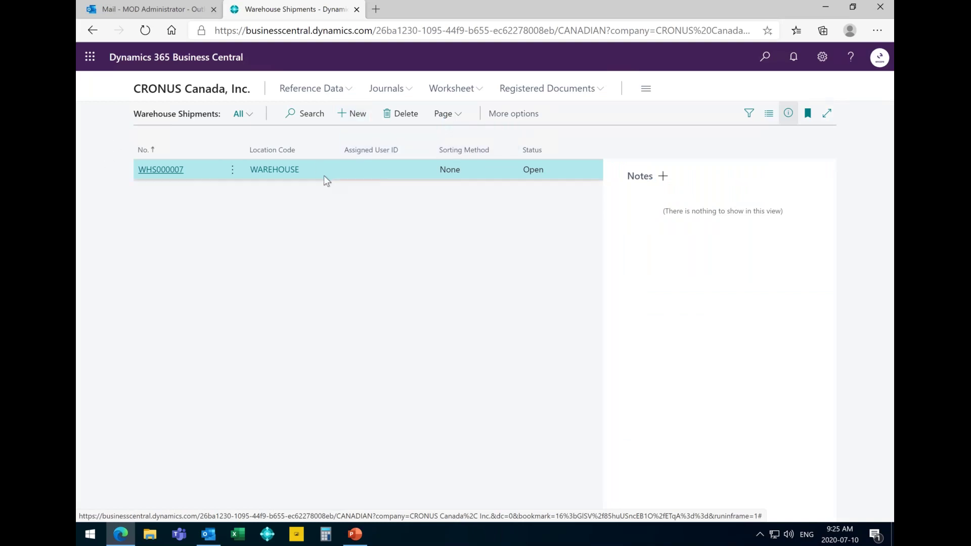
pyautogui.click(151, 174)
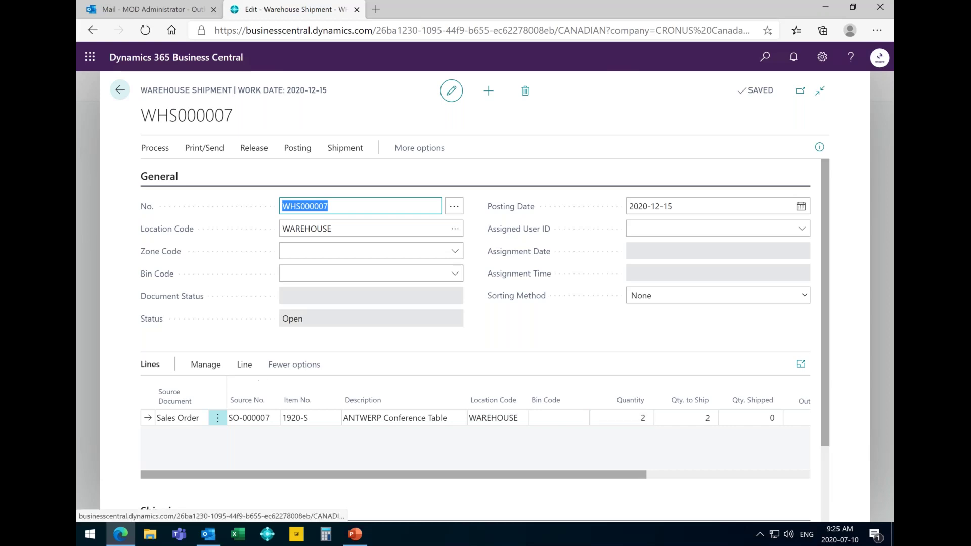
# Check the bin contents list for the ANTWERP Conference Table line, item 1920-S, and close the list.
pyautogui.click(239, 367)
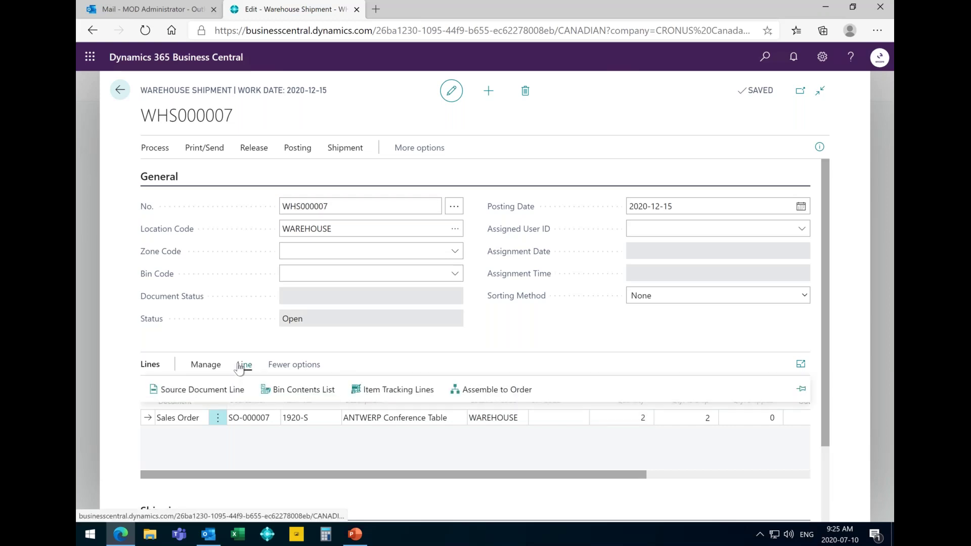
pyautogui.click(293, 391)
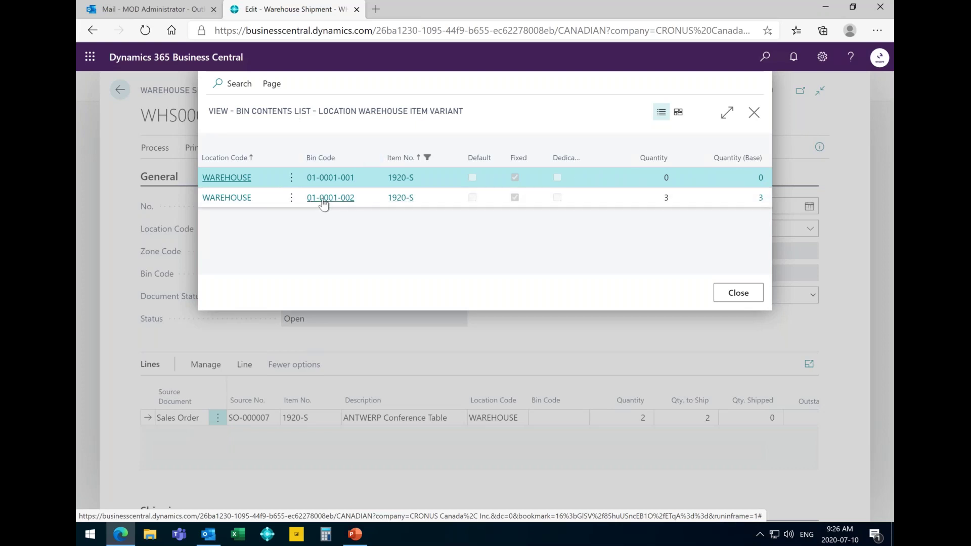
pyautogui.click(276, 200)
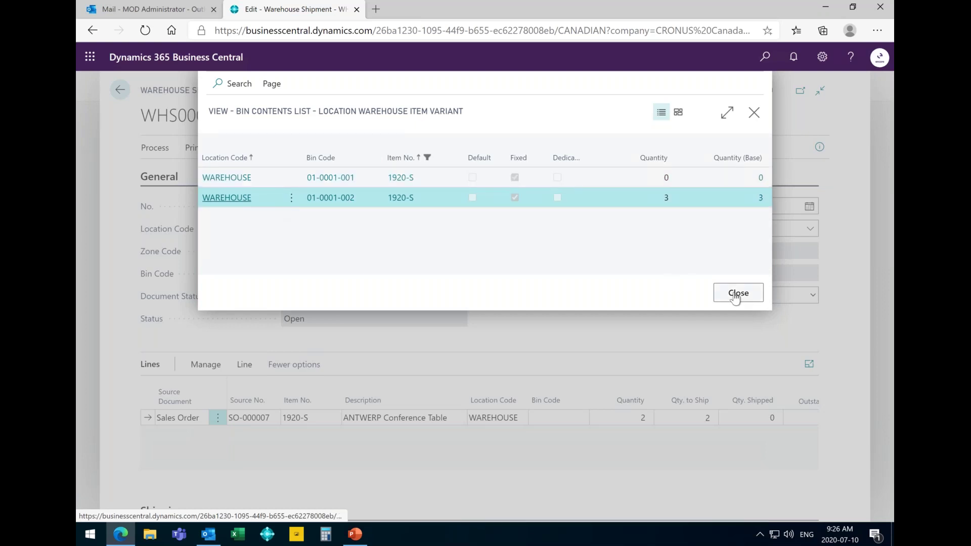
pyautogui.click(737, 293)
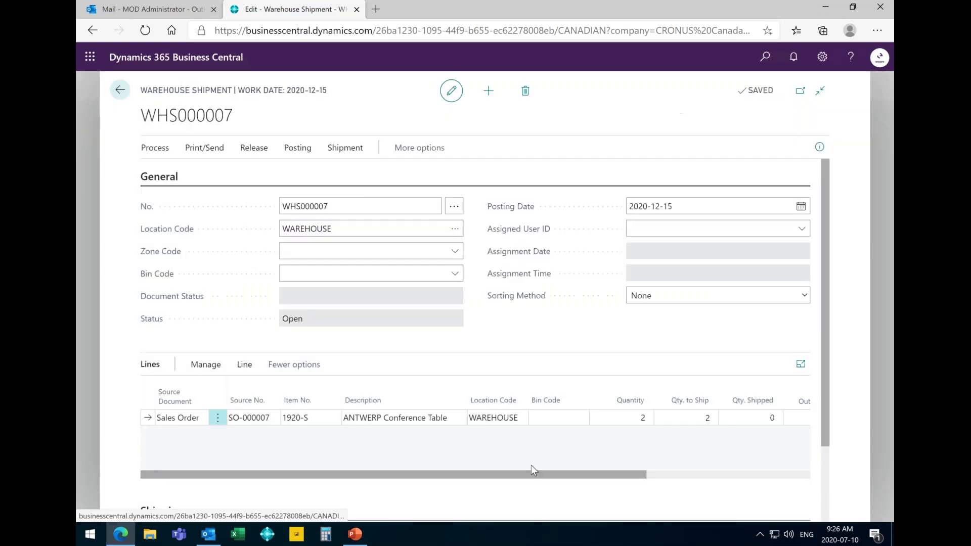
# Set the bin code of the ANTWERP Conference Table shipment line to 01-0002-002 and check the line's quantities.
pyautogui.click(577, 419)
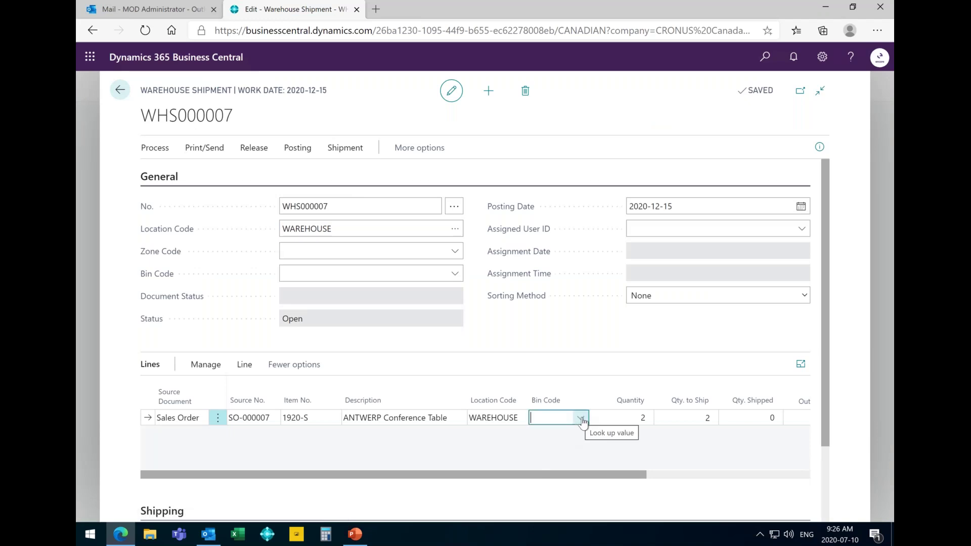
pyautogui.click(581, 420)
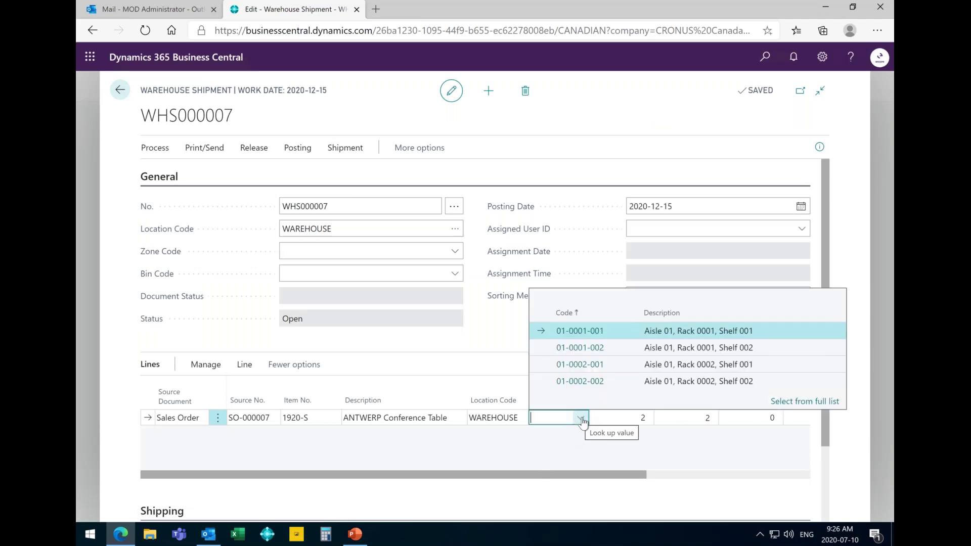
pyautogui.click(584, 387)
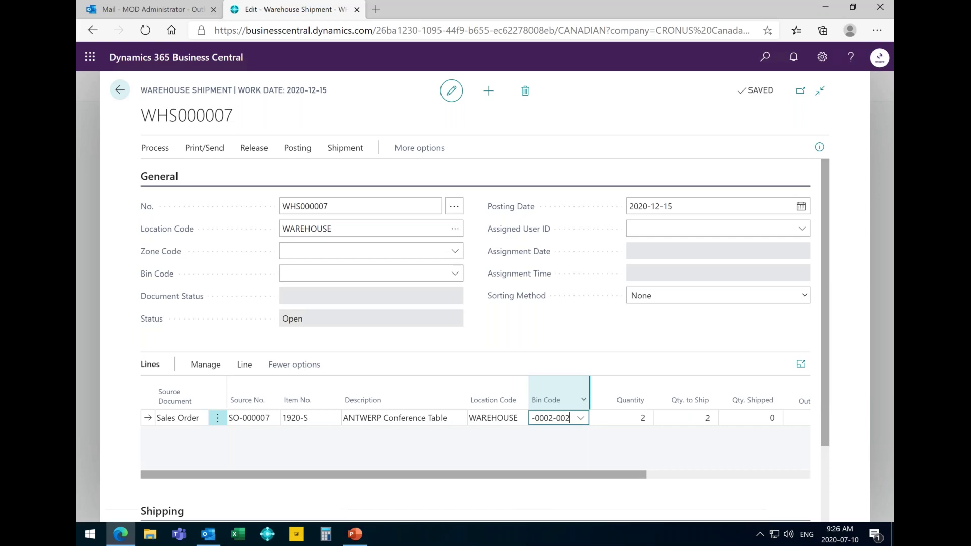
pyautogui.moveTo(621, 478); pyautogui.dragTo(692, 477)
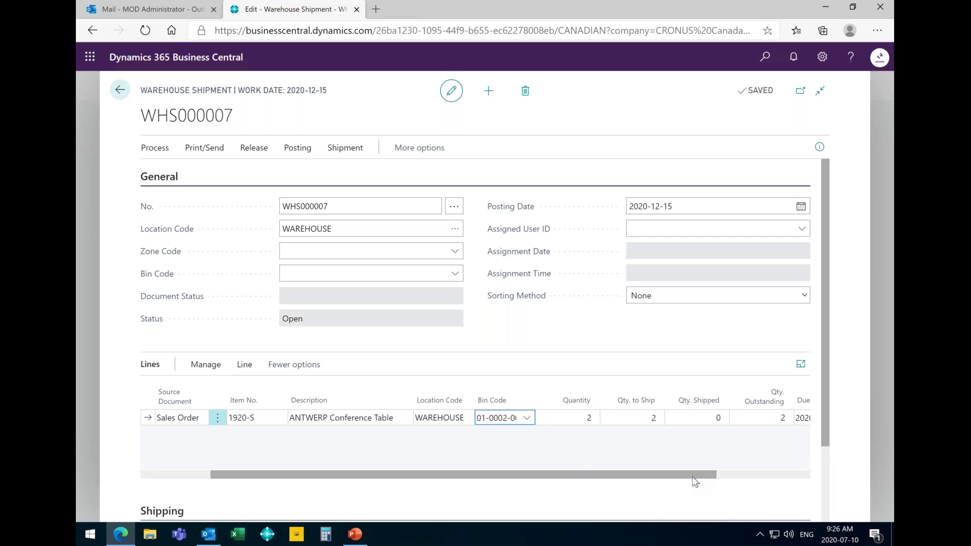
pyautogui.moveTo(693, 477); pyautogui.dragTo(699, 477)
pyautogui.click(708, 229)
# Try to post the warehouse shipment for the ANTWERP Conference Table.
pyautogui.click(308, 155)
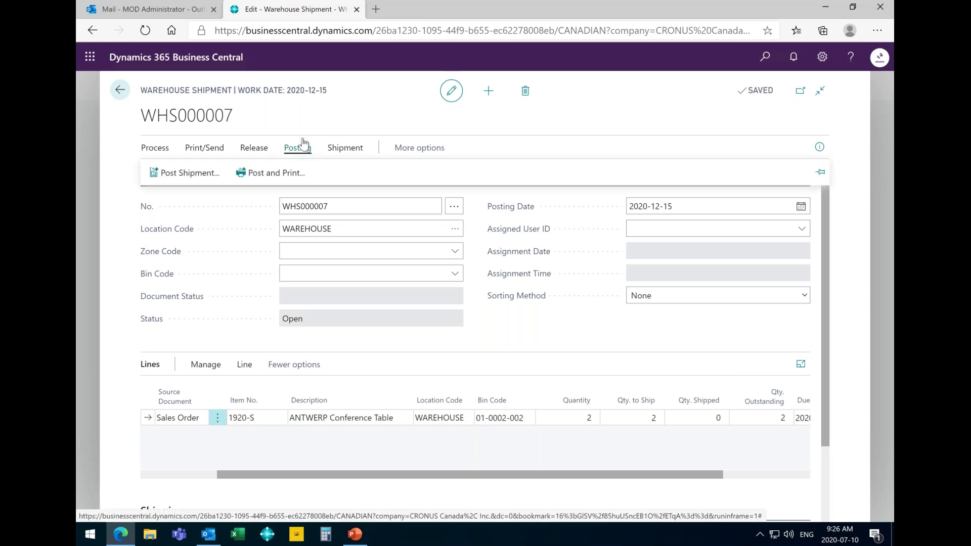
pyautogui.click(188, 173)
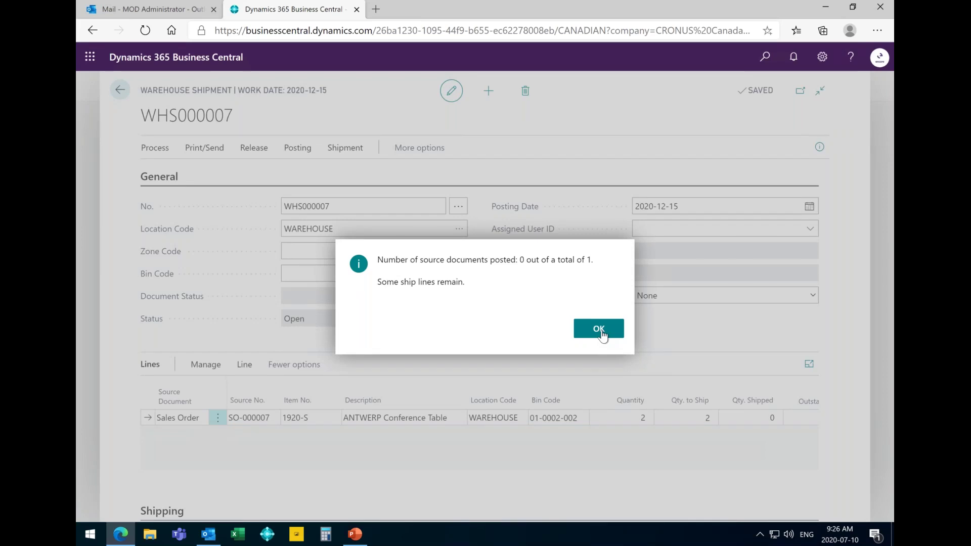
pyautogui.click(579, 328)
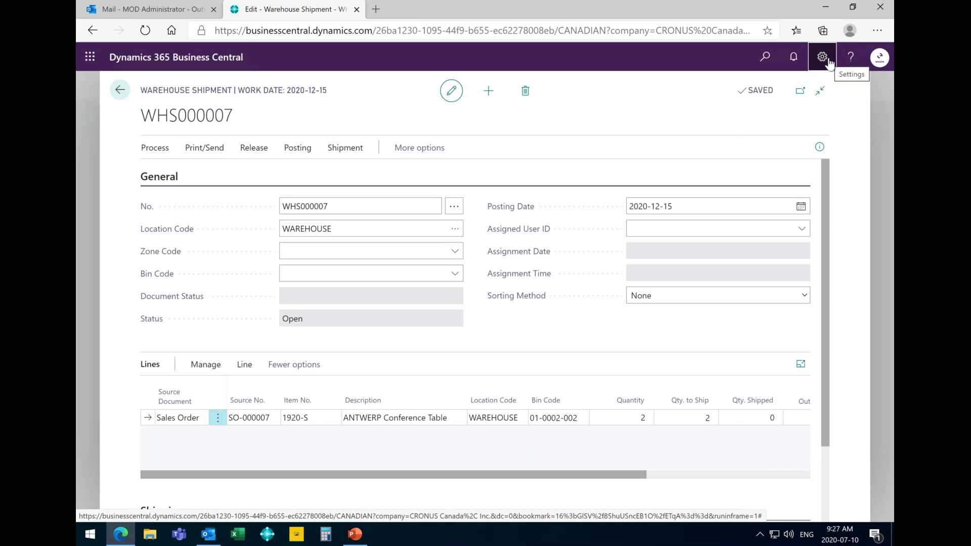
# Find the Warehouse Setup page and set the shipment posting policy to "Stop and show the first posting error".
pyautogui.click(823, 57)
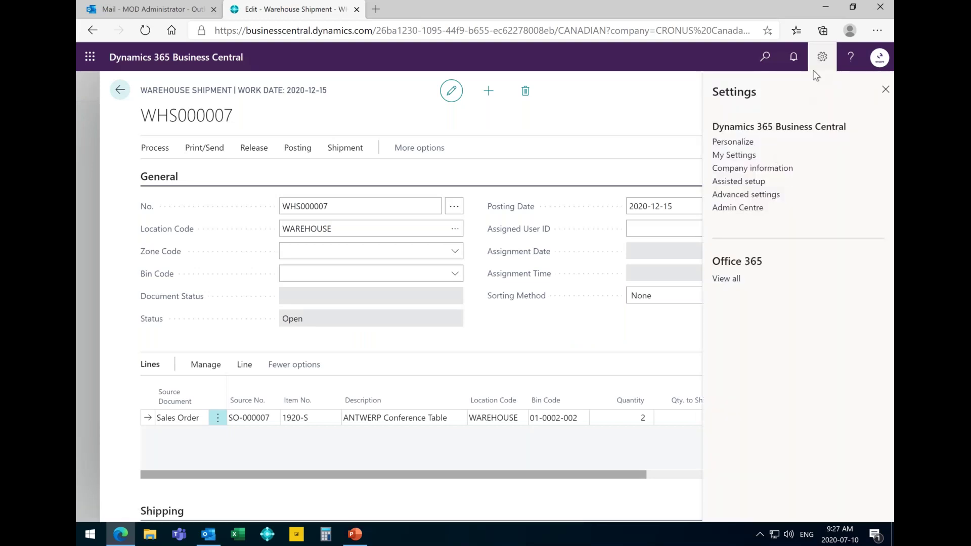
pyautogui.click(773, 58)
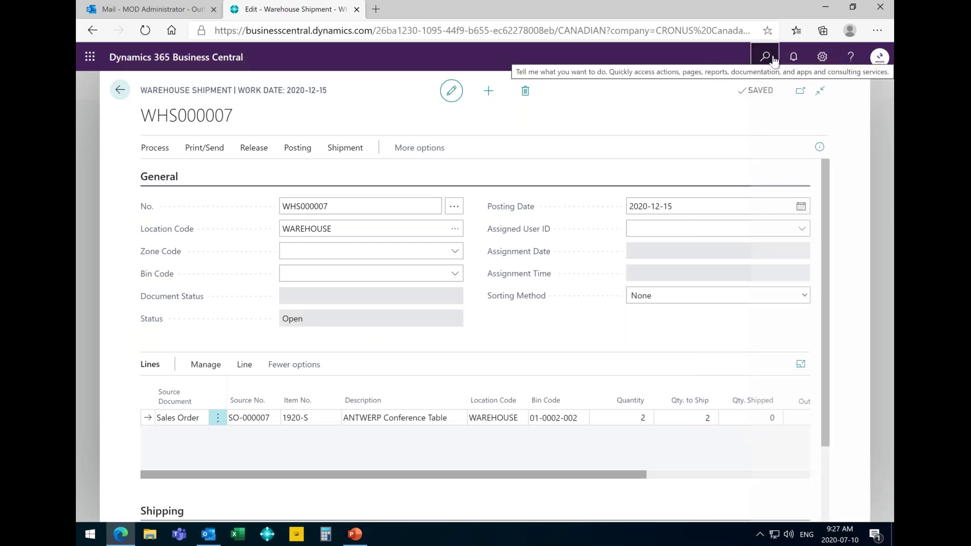
pyautogui.click(773, 59)
pyautogui.write('ware set')
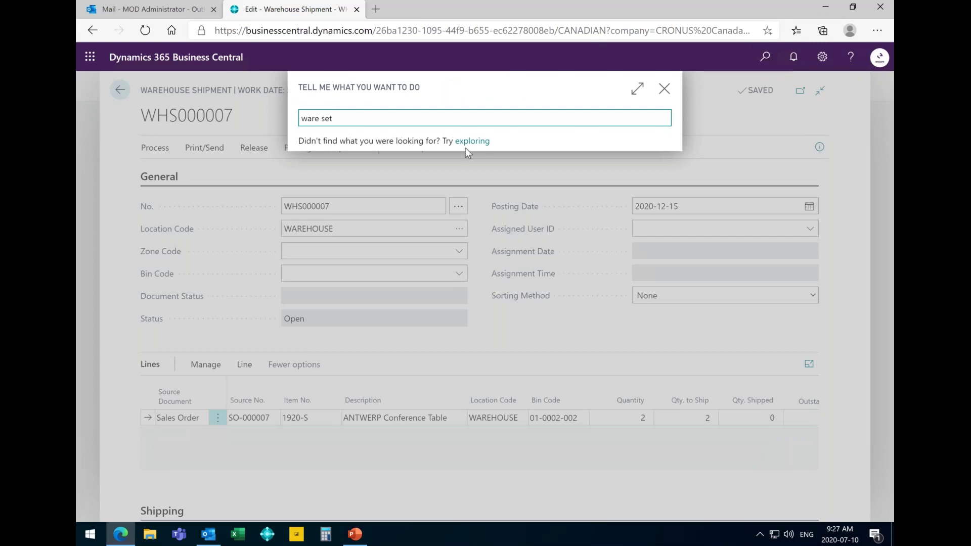
pyautogui.press('Return')
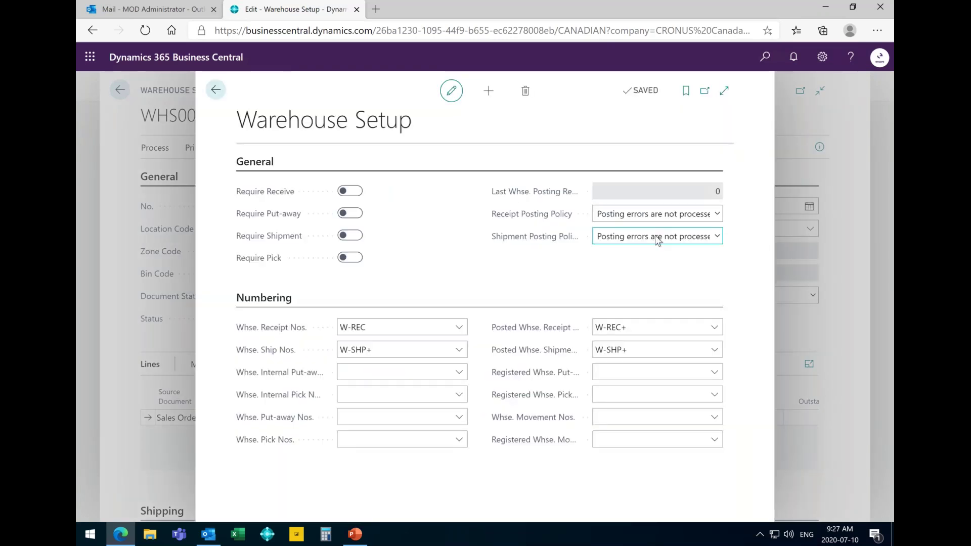
pyautogui.click(657, 237)
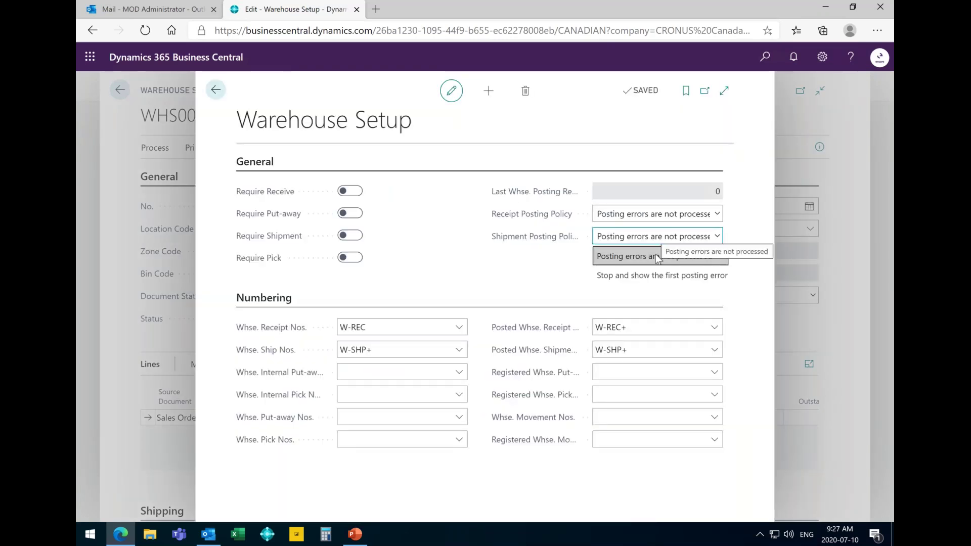
pyautogui.click(657, 275)
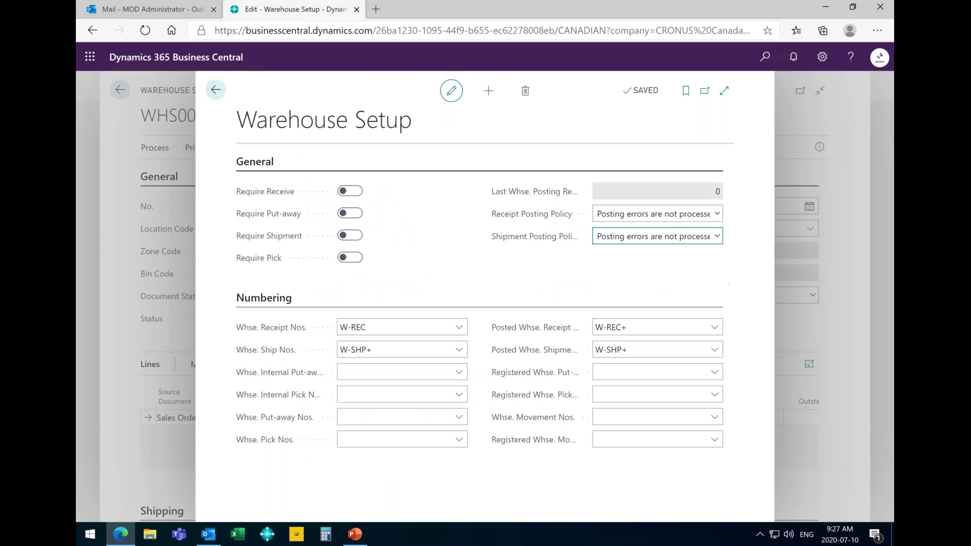
# Leave Warehouse Setup and try to post the warehouse shipment with the Ship option.
pyautogui.click(217, 93)
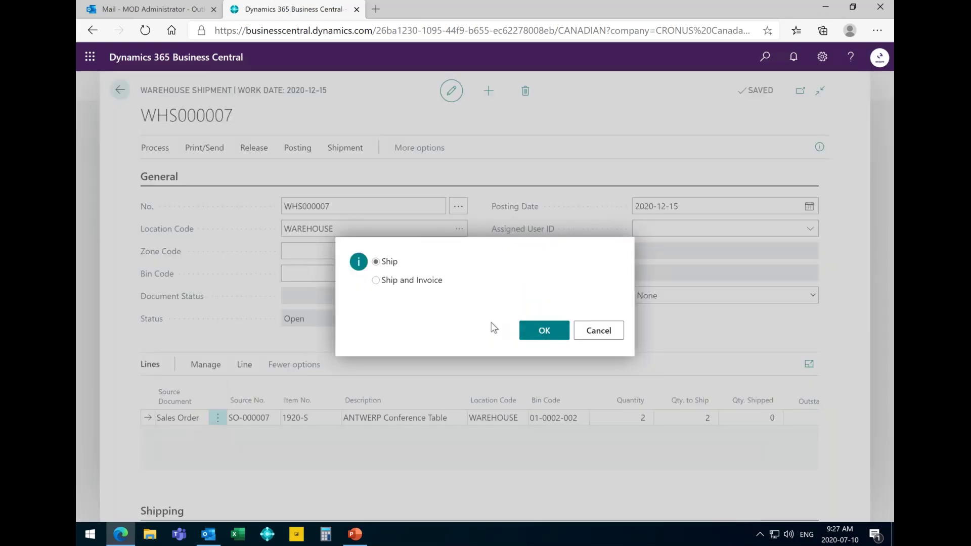
pyautogui.press('Return')
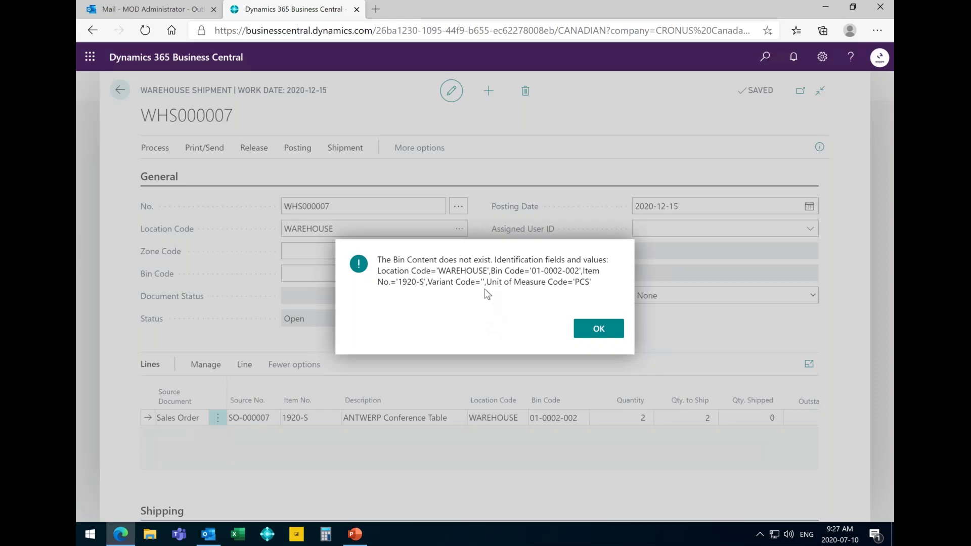
pyautogui.click(608, 337)
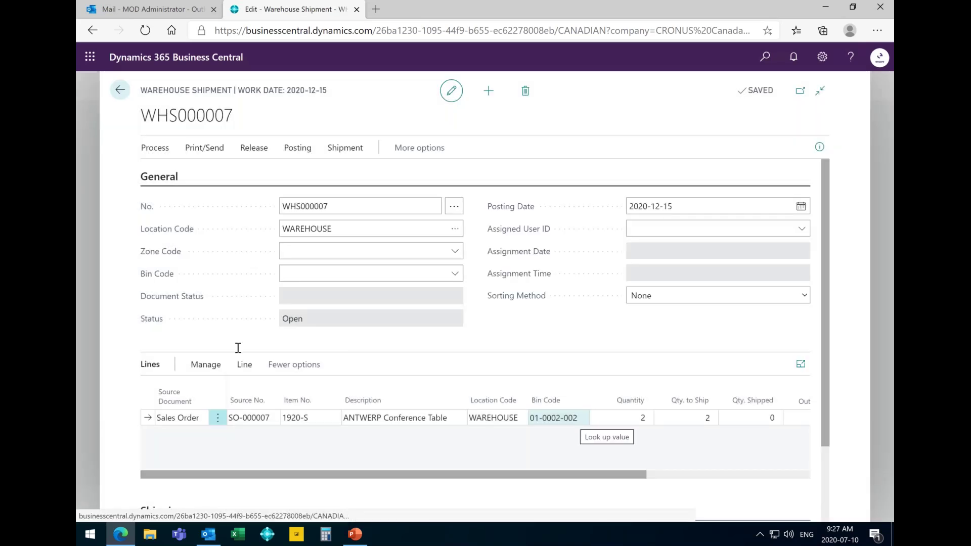
# Check the bin contents list for the ANTWERP Conference Table line in bin 01-0002-002.
pyautogui.click(245, 365)
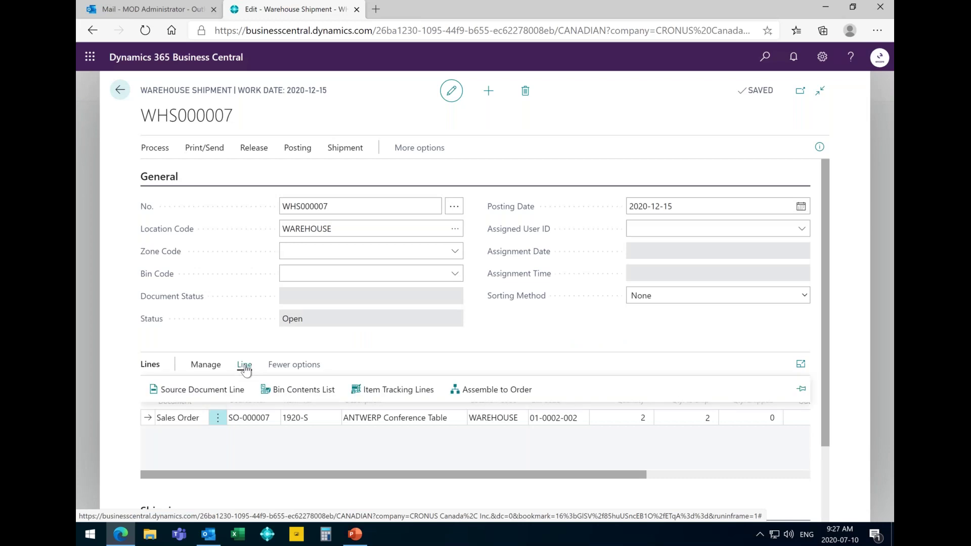
pyautogui.click(287, 390)
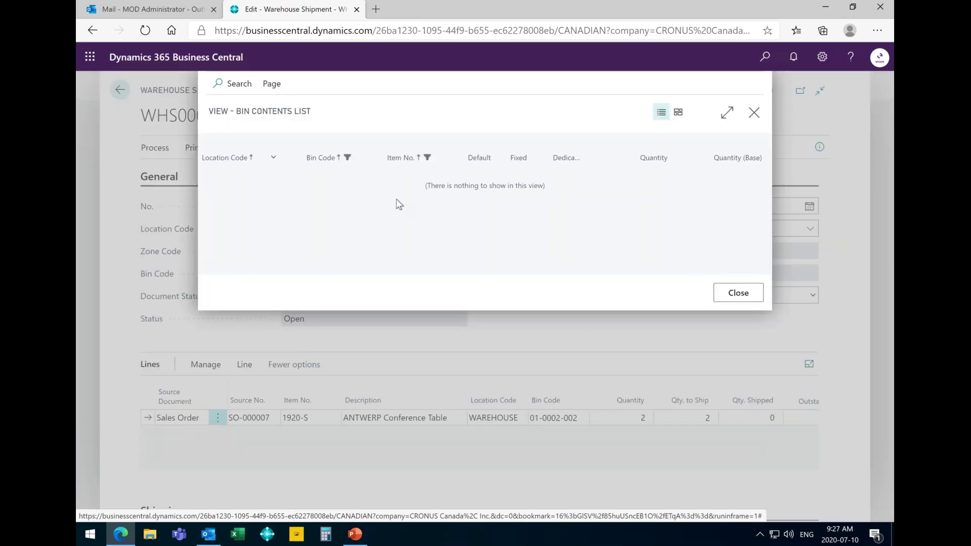
pyautogui.click(739, 293)
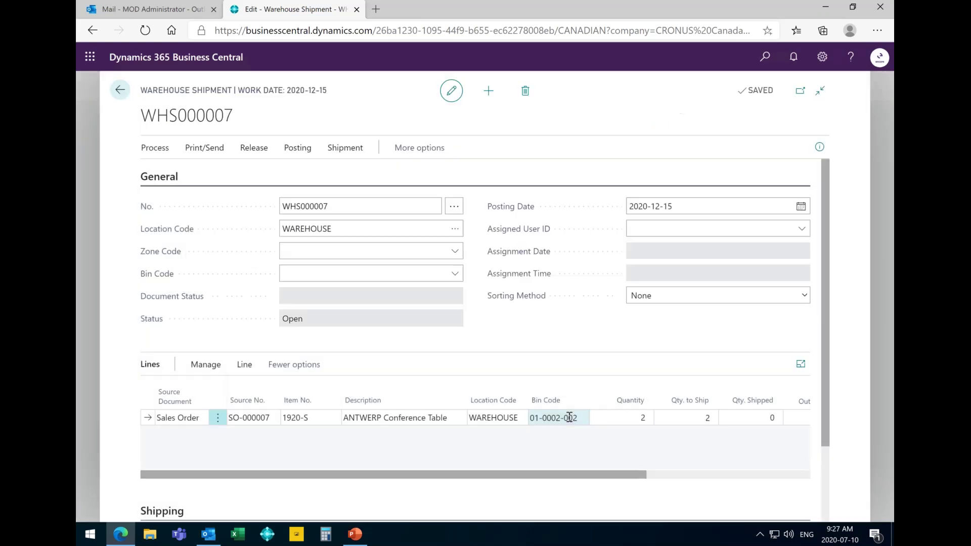
# Change the bin code of the ANTWERP Conference Table shipment line to 01-0001-002.
pyautogui.click(580, 422)
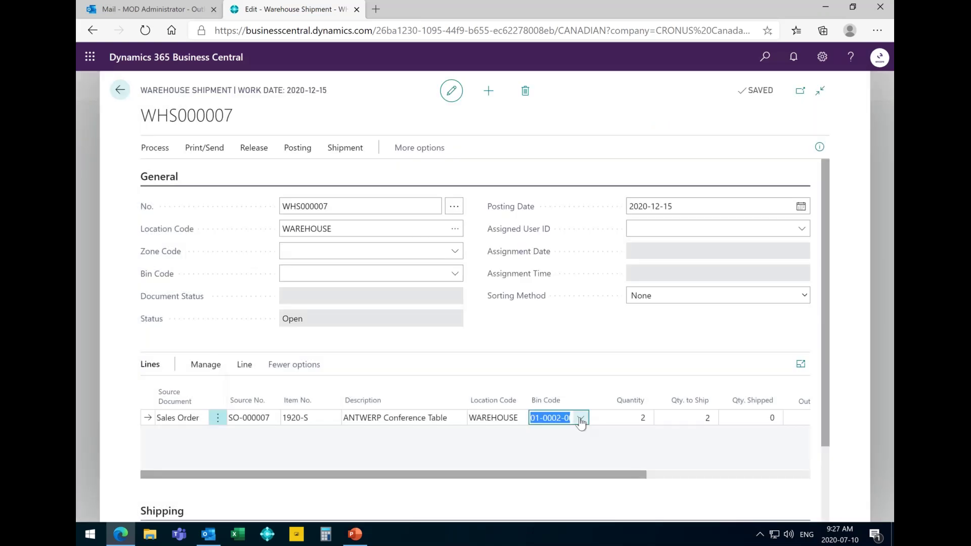
pyautogui.click(581, 422)
pyautogui.click(580, 422)
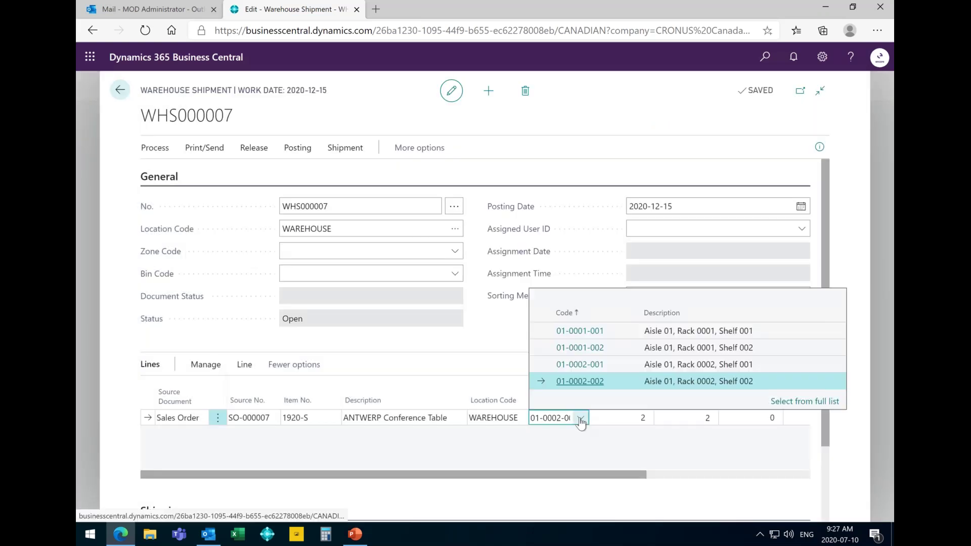
pyautogui.click(585, 347)
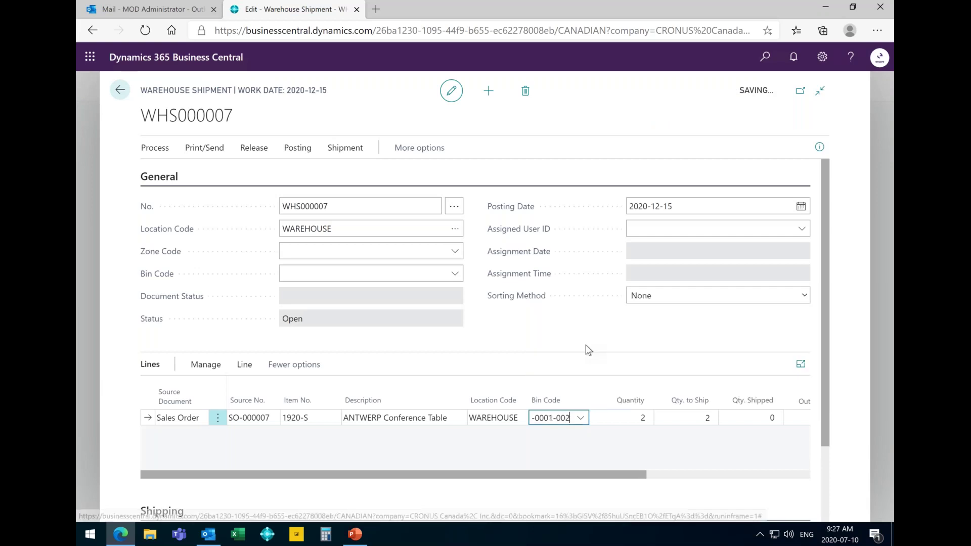
# Check the bin contents for the conference table line in bin 01-0001-002 and post the warehouse shipment.
pyautogui.click(245, 365)
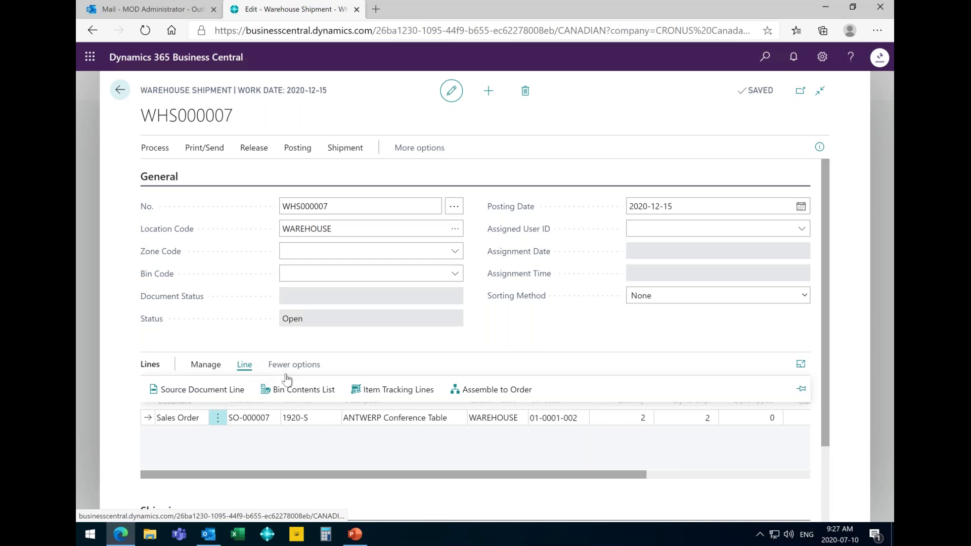
pyautogui.click(319, 390)
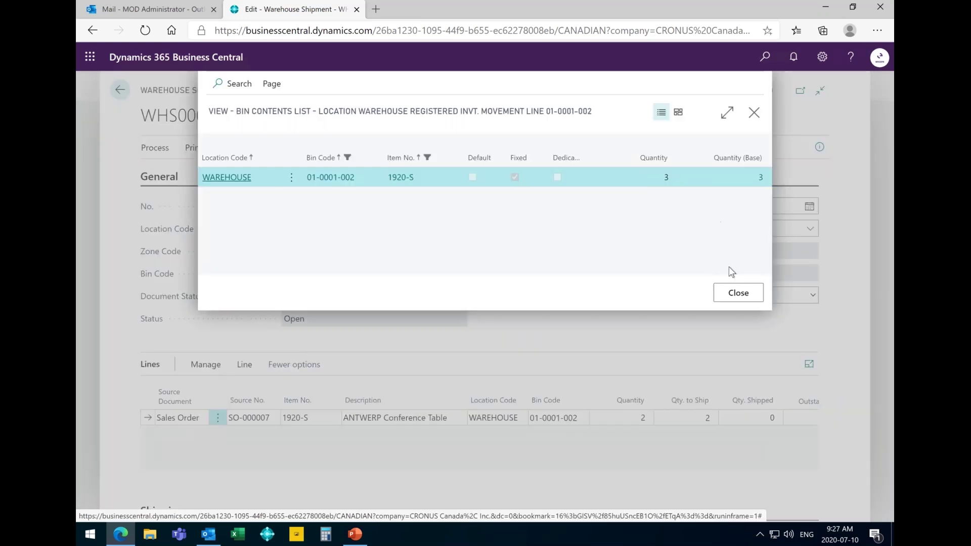
pyautogui.click(738, 293)
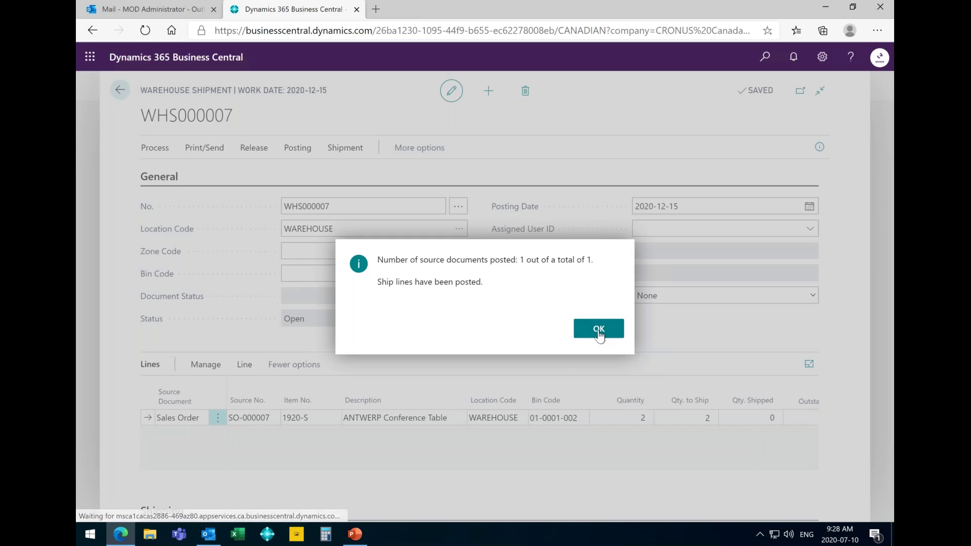
pyautogui.press('Return')
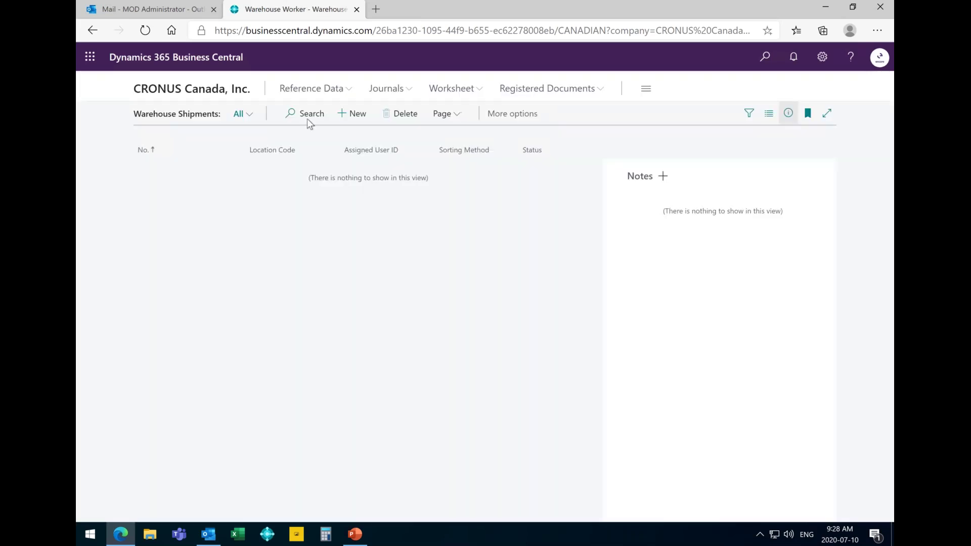
# Return to the role centre and change the role in My Settings to Accountant.
pyautogui.click(223, 98)
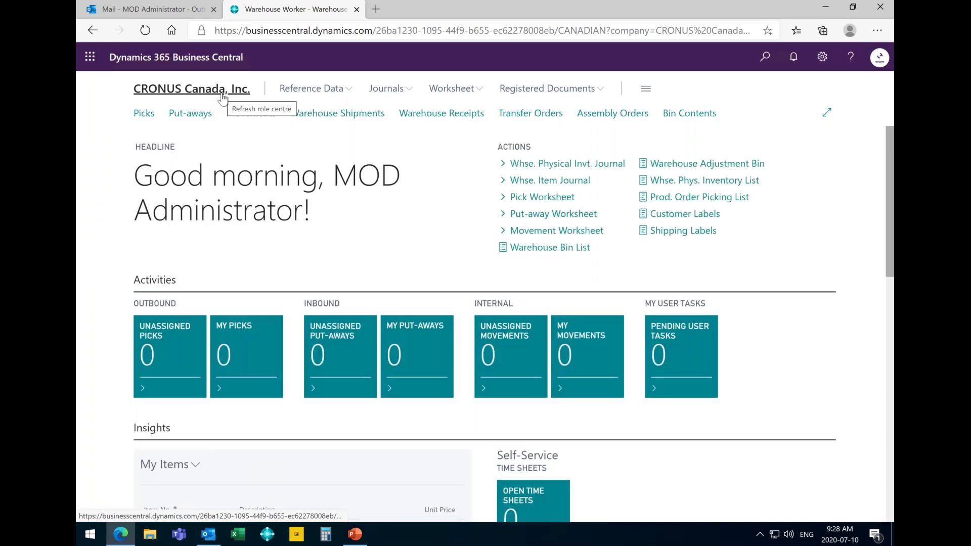
pyautogui.click(823, 58)
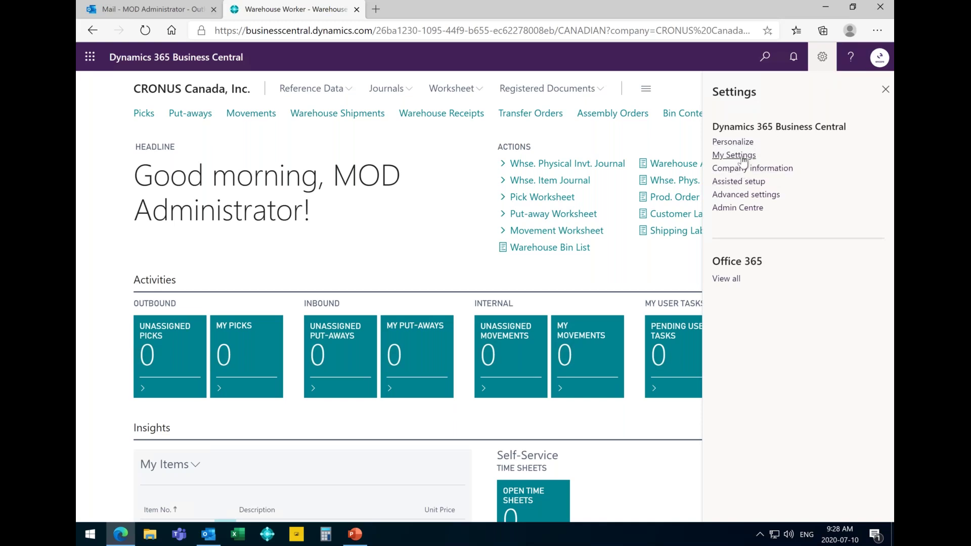
pyautogui.click(743, 160)
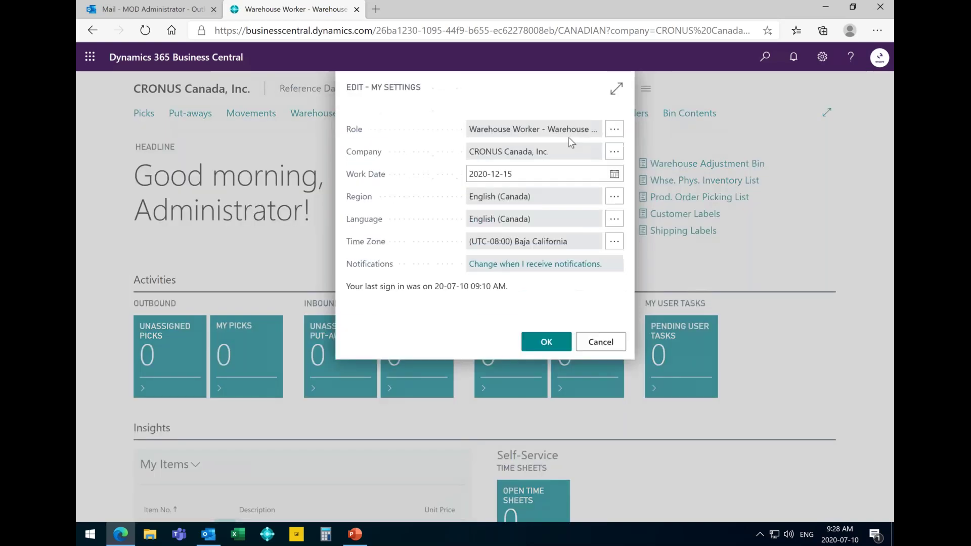
pyautogui.click(615, 129)
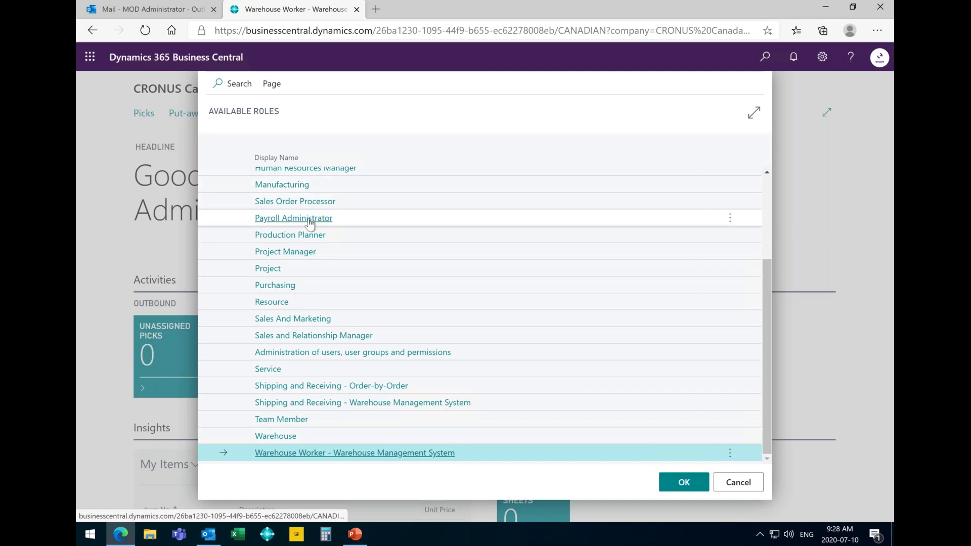
pyautogui.scroll(3, 313, 218)
pyautogui.click(320, 179)
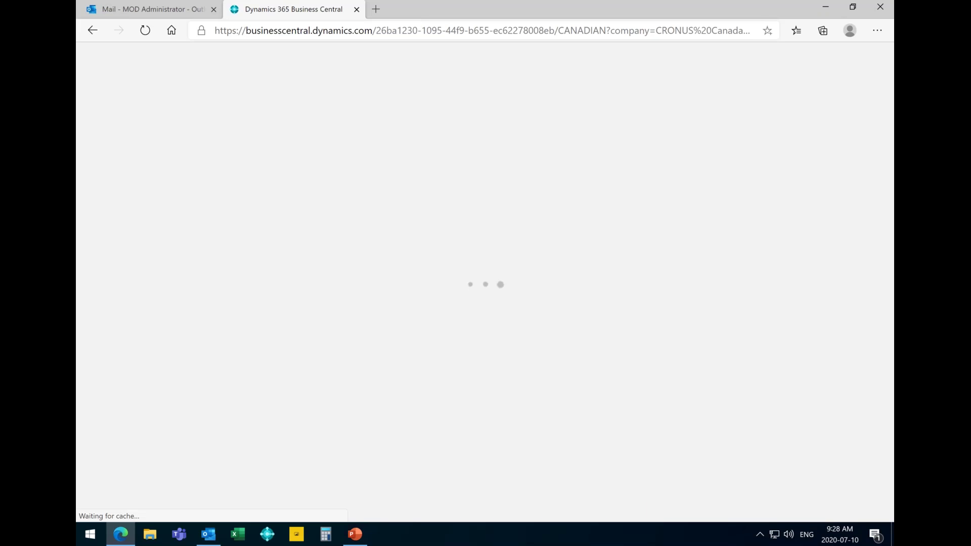
# Switch to the PowerPoint presentation, show the Accountant slide, and return to Business Central.
pyautogui.click(354, 536)
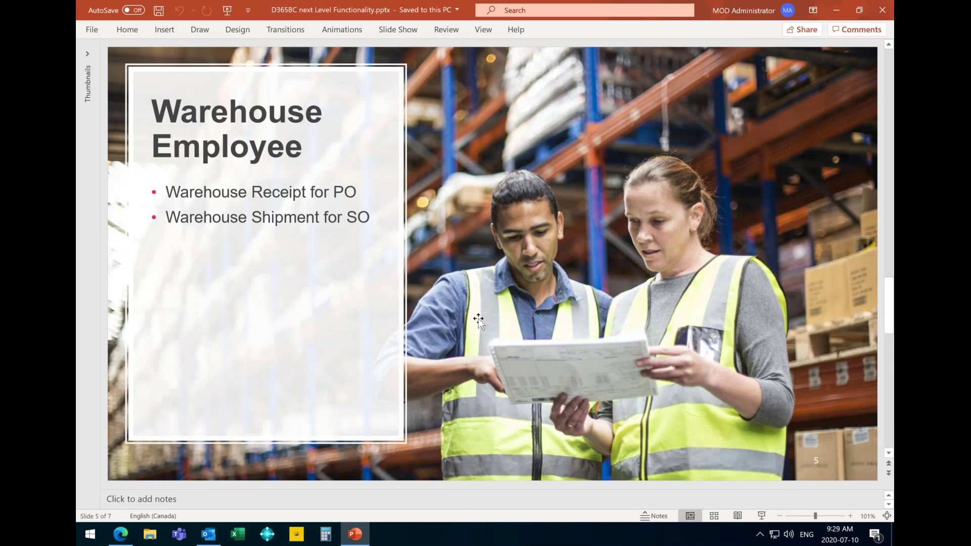
pyautogui.click(478, 320)
pyautogui.scroll(-1, 694, 259)
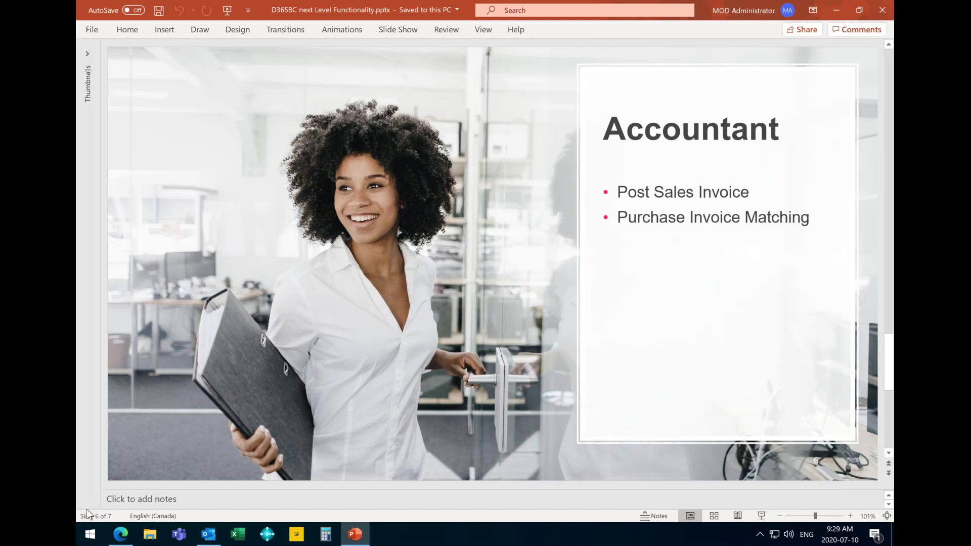
pyautogui.moveTo(120, 538)
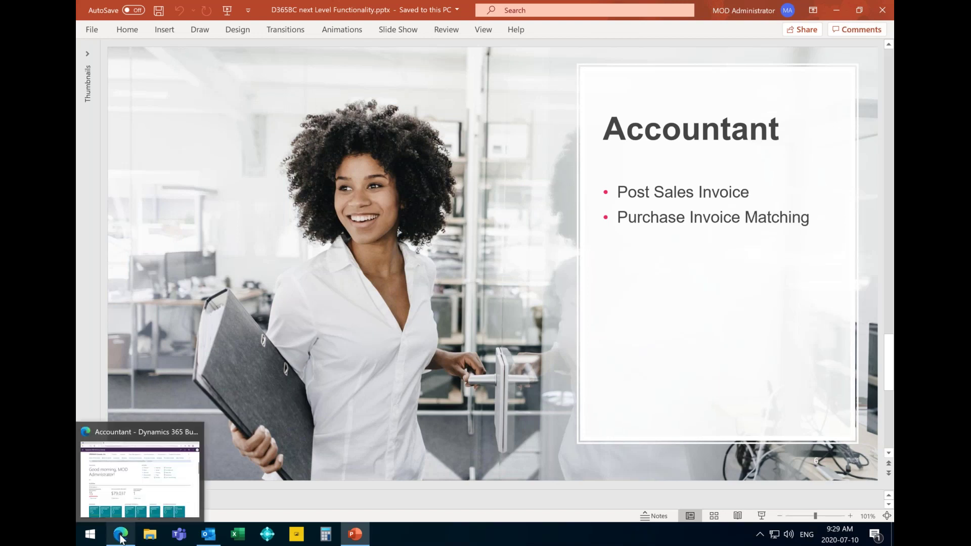
pyautogui.click(120, 481)
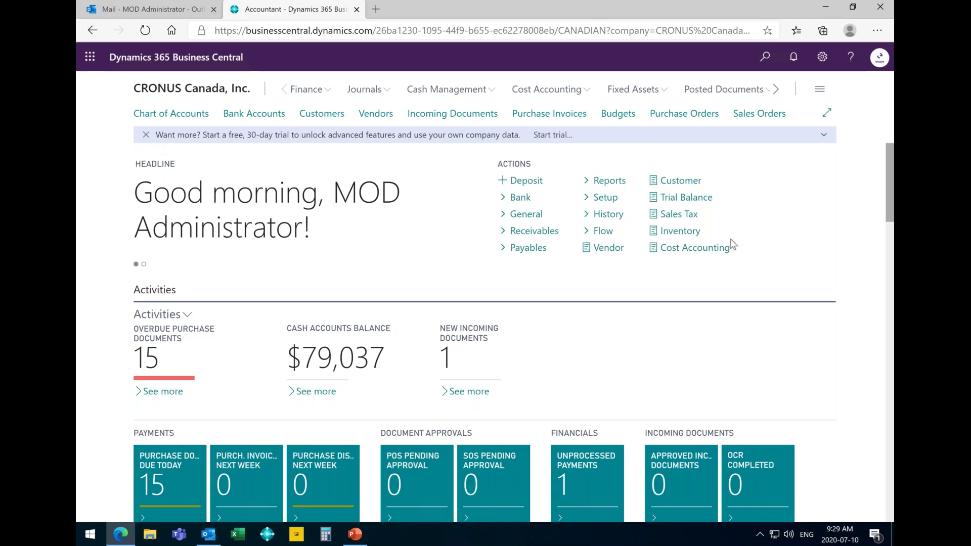
# Review the activities, payments and document approval tiles on the Accountant role centre.
pyautogui.scroll(-2, 731, 243)
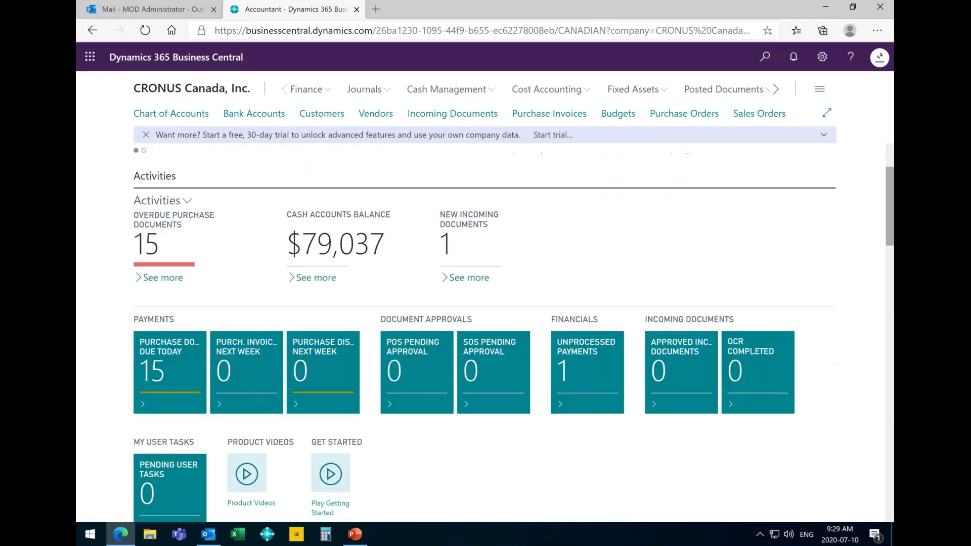
pyautogui.scroll(-1, 720, 188)
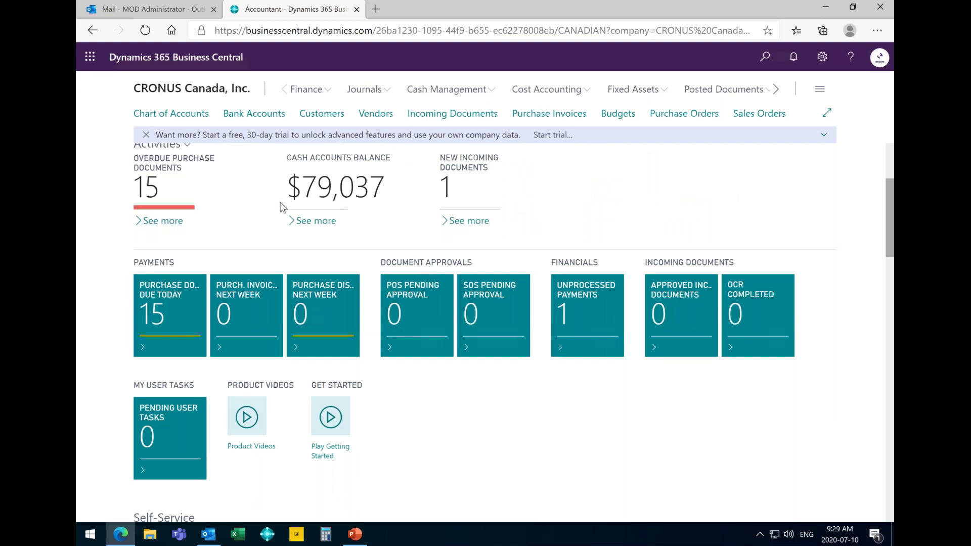
pyautogui.scroll(3, 282, 208)
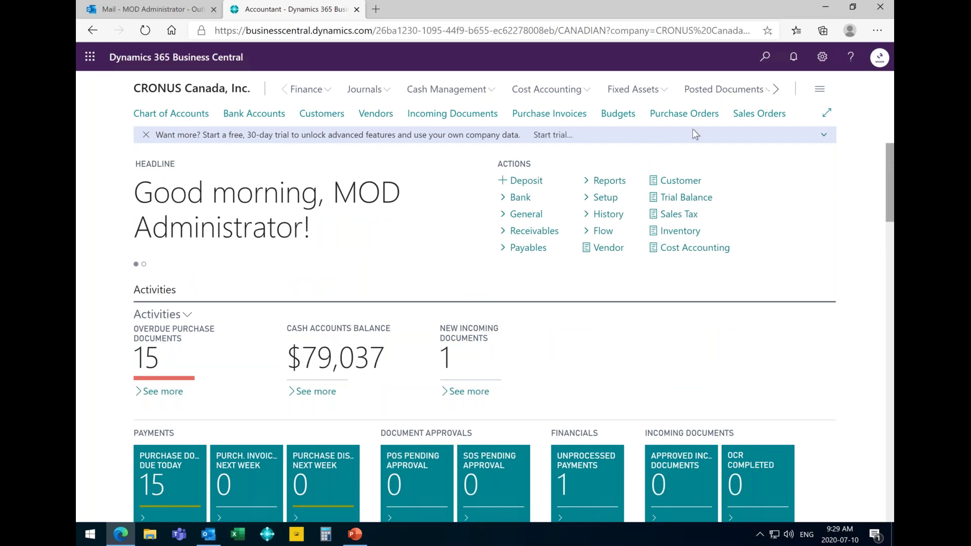
# Open Adatum Corporation's released sales order without the details pane and review its lines' shipped and invoice quantities.
pyautogui.click(750, 117)
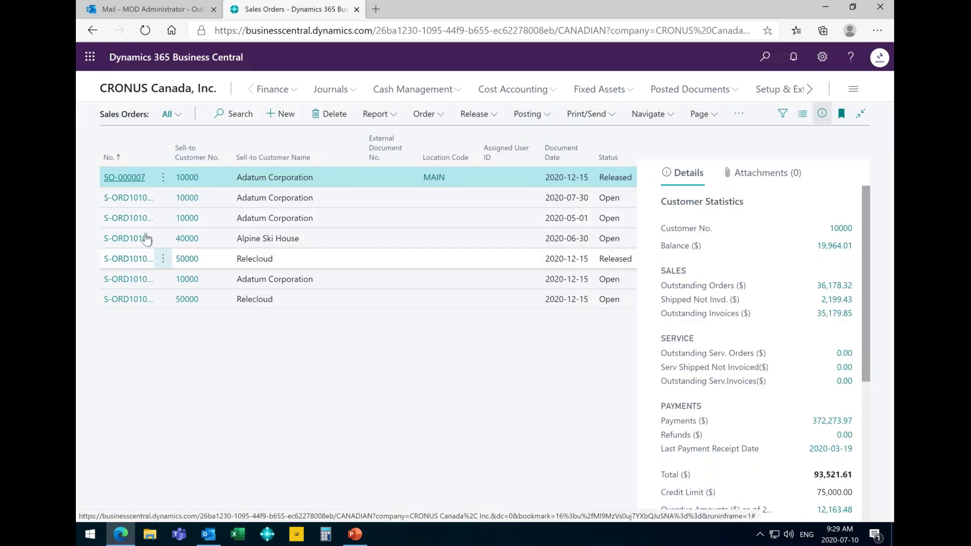
pyautogui.click(136, 178)
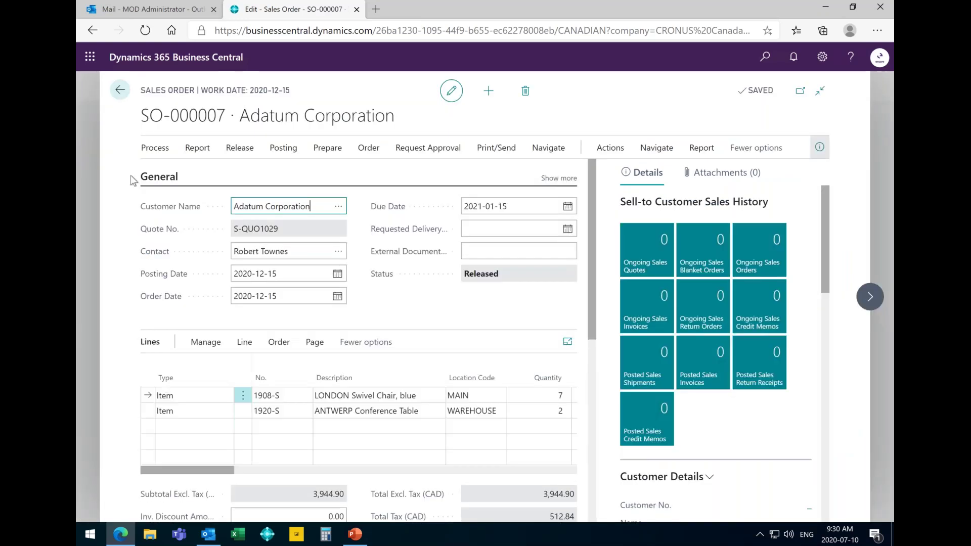
pyautogui.click(818, 152)
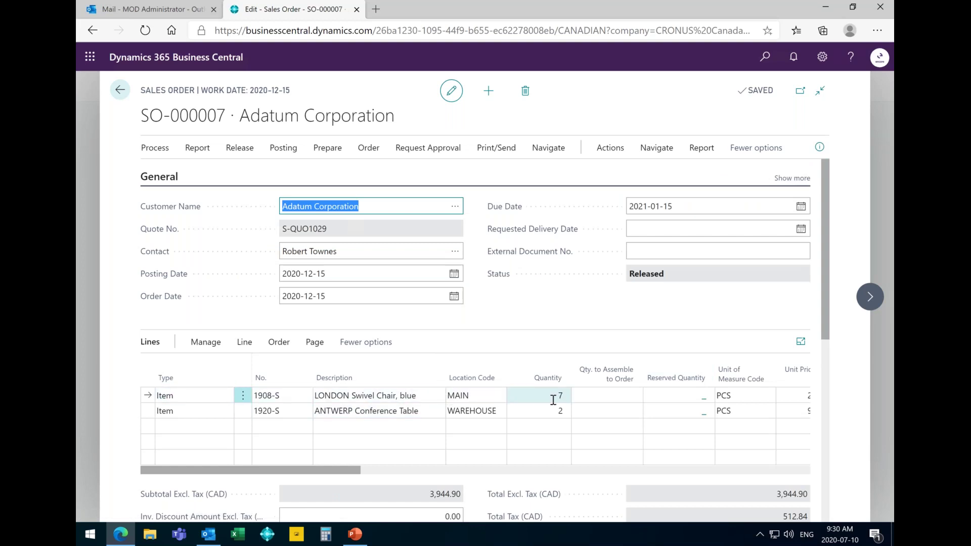
pyautogui.moveTo(355, 470); pyautogui.dragTo(540, 470)
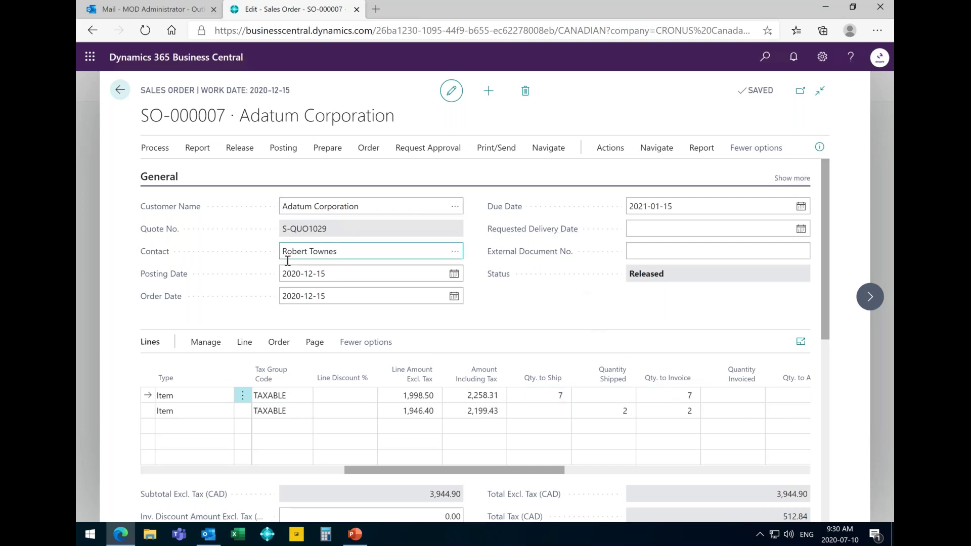
# Set the sales order's posting date to 2020-07-10.
pyautogui.click(454, 275)
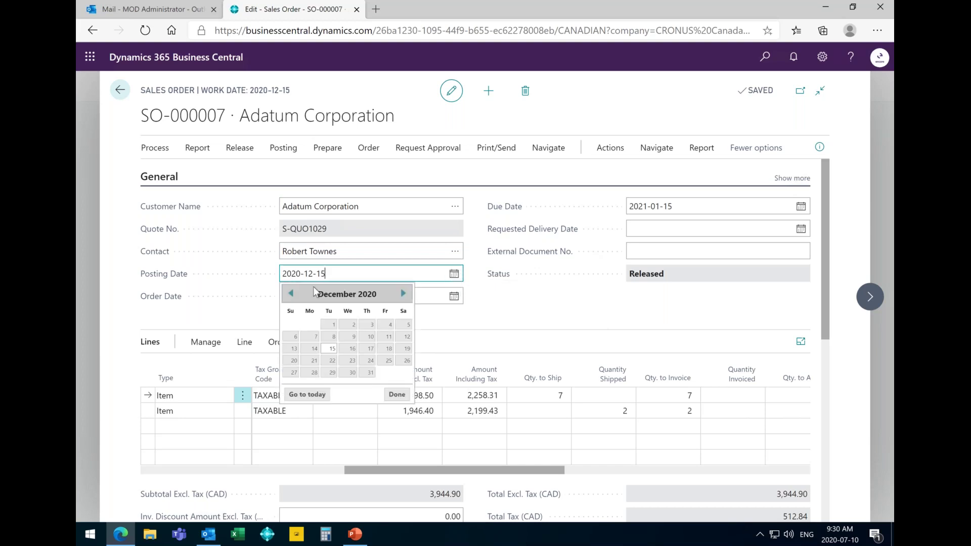
pyautogui.click(291, 297)
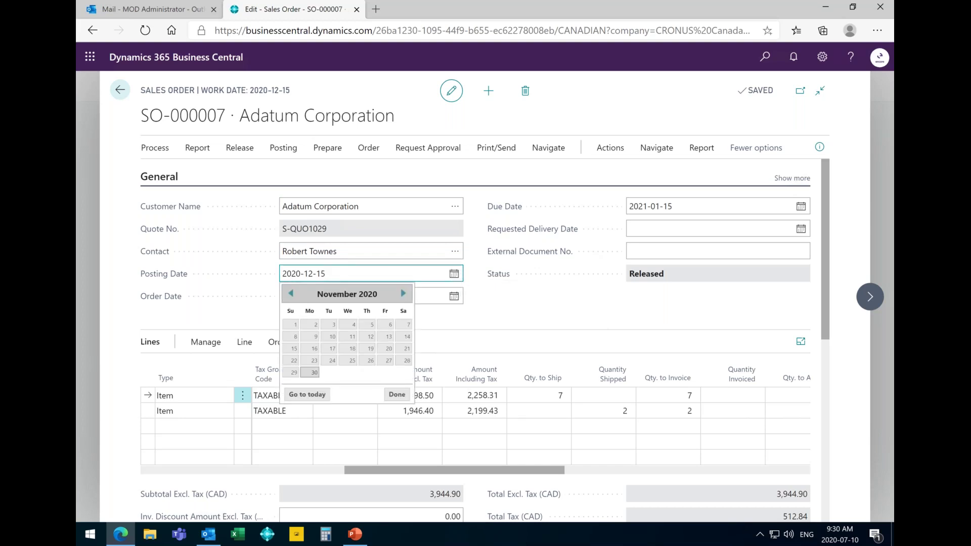
pyautogui.click(310, 395)
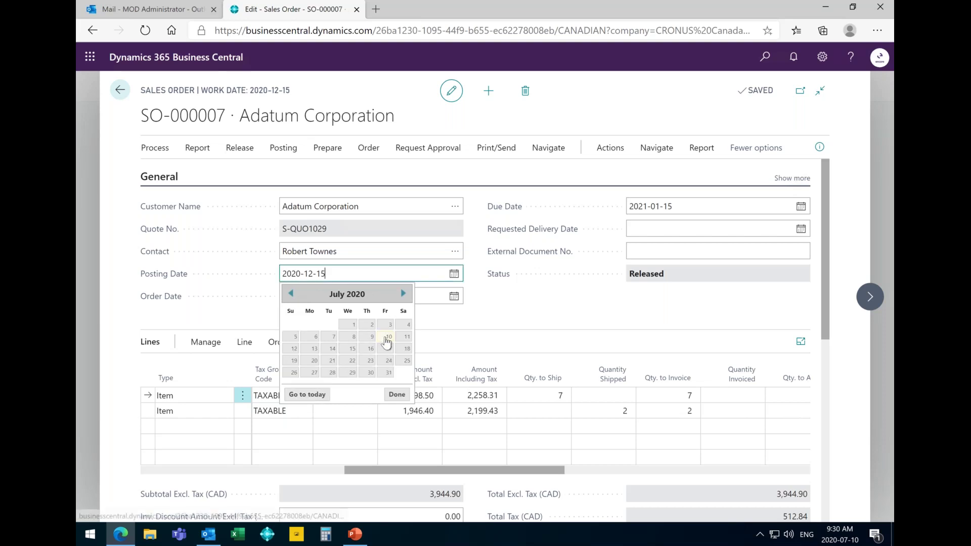
pyautogui.click(397, 394)
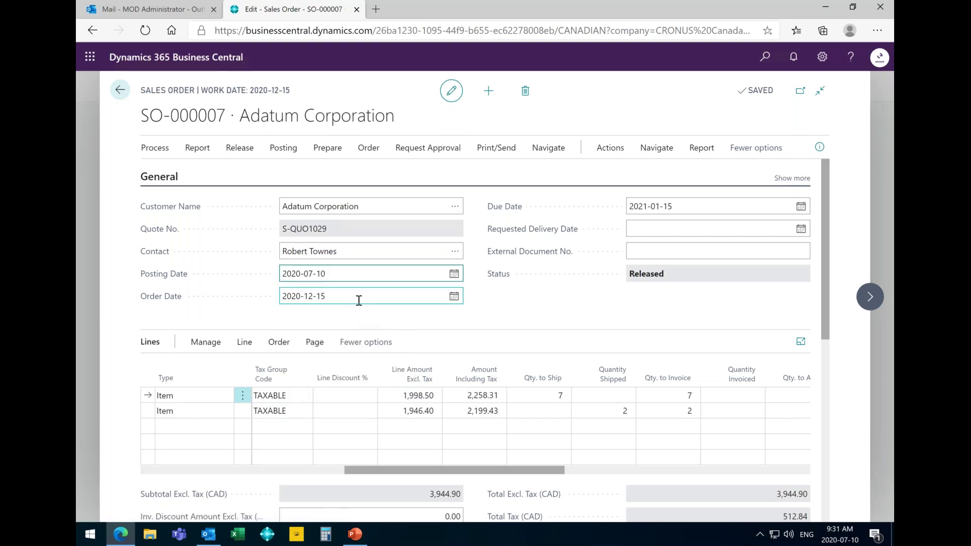
pyautogui.click(345, 277)
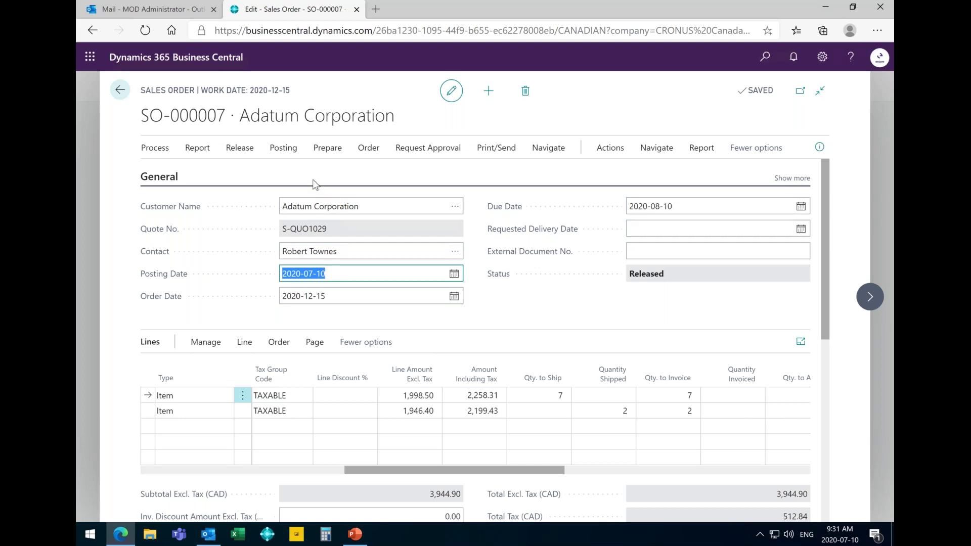
# Post Adatum Corporation's sales order with the Ship and Invoice option, then open the posted sales invoice and review its lines.
pyautogui.click(289, 154)
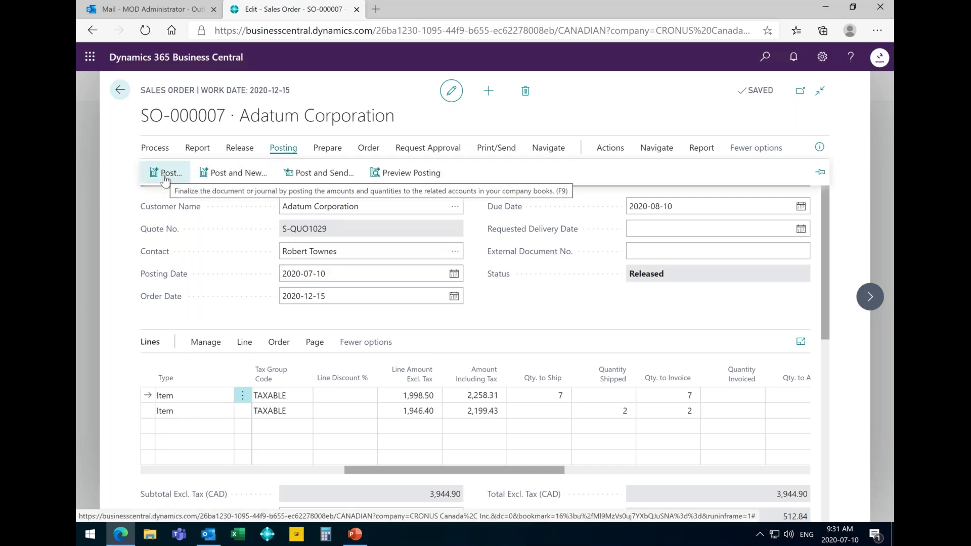
pyautogui.click(167, 173)
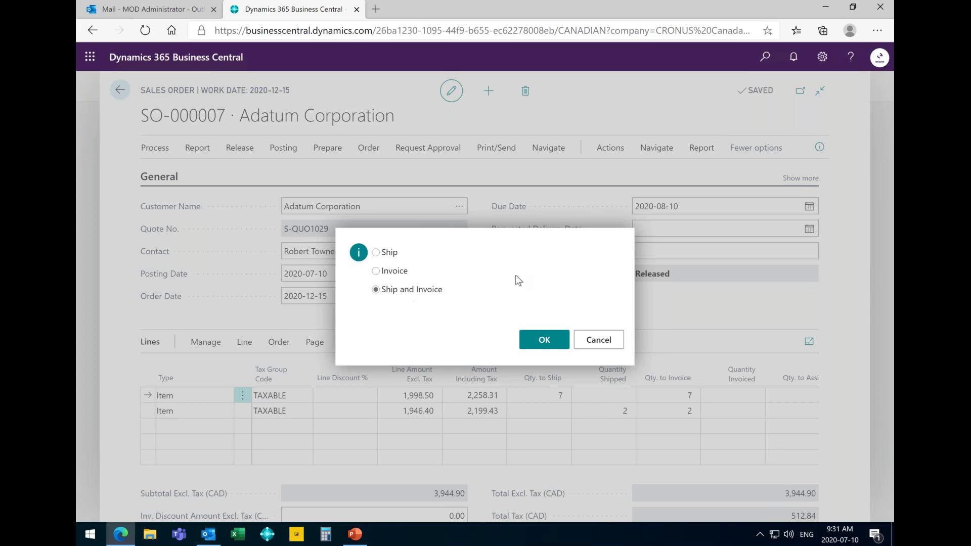
pyautogui.click(550, 345)
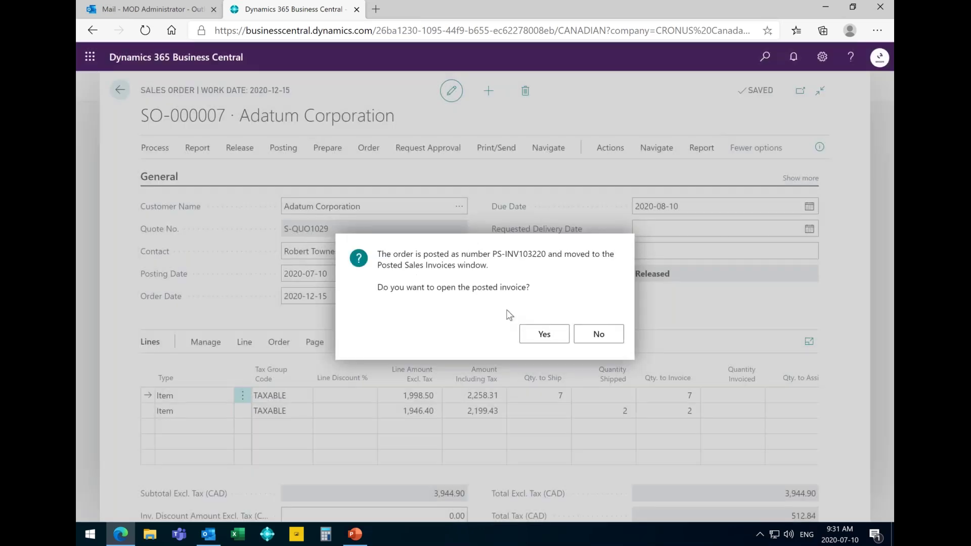
pyautogui.click(544, 335)
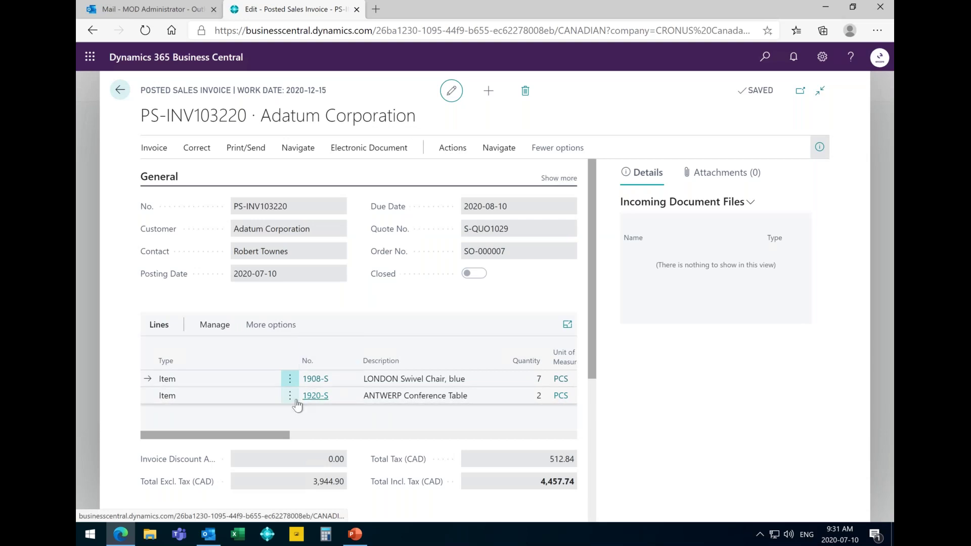
pyautogui.hscroll(3, 323, 436)
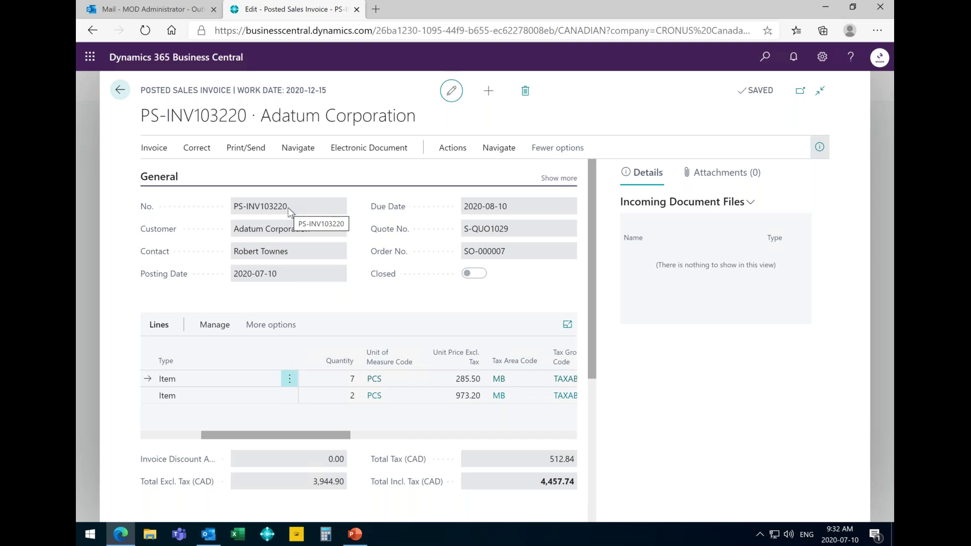
# Find the posted sales invoice's related entries and check its customer ledger entry's amounts and due date.
pyautogui.click(453, 154)
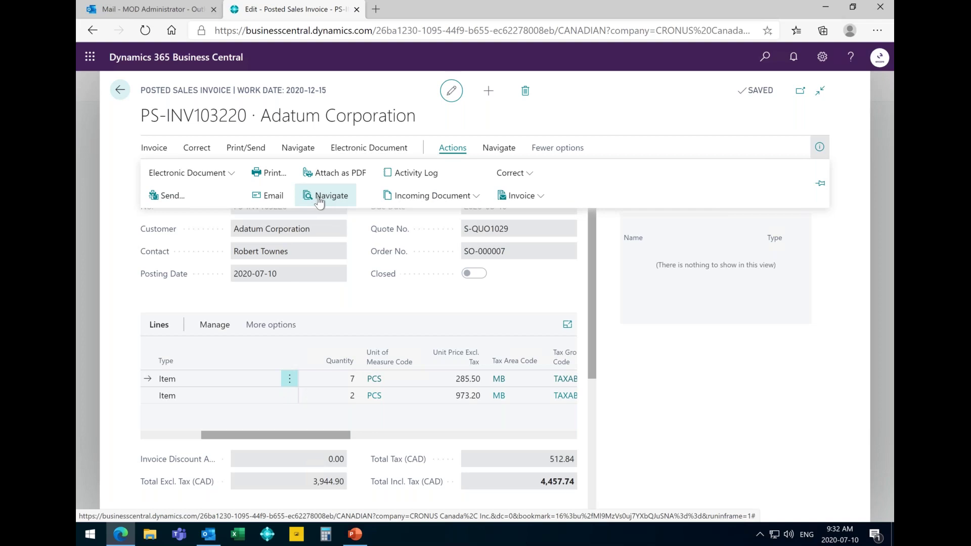
pyautogui.click(324, 196)
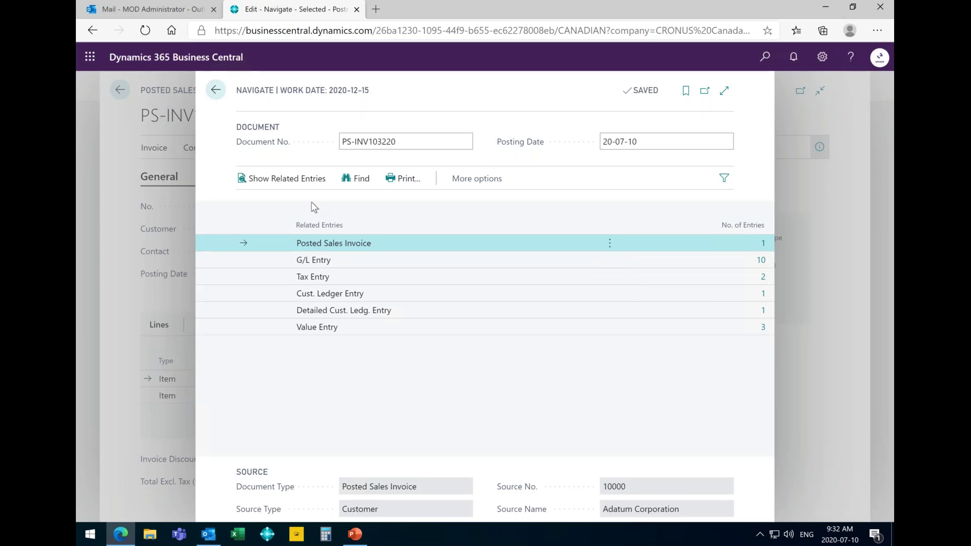
pyautogui.click(357, 142)
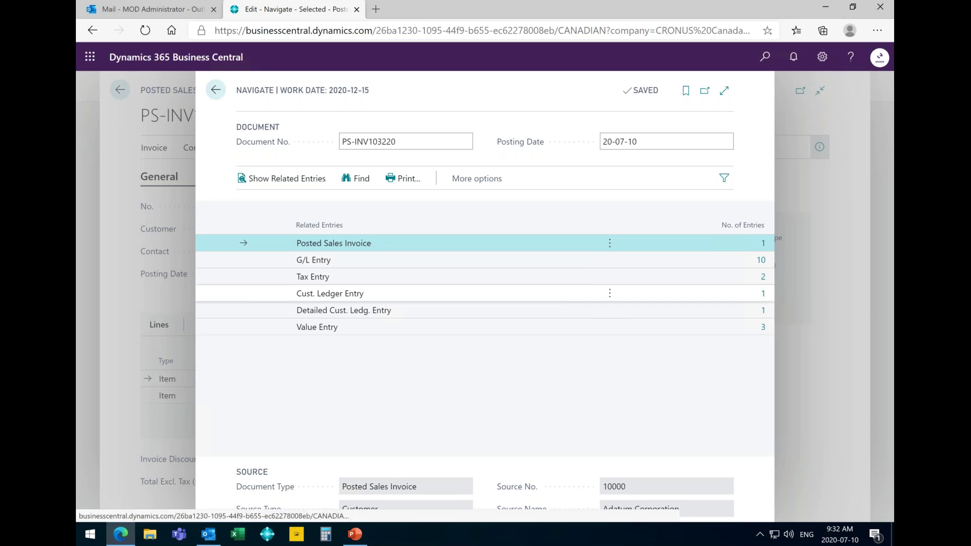
pyautogui.click(764, 295)
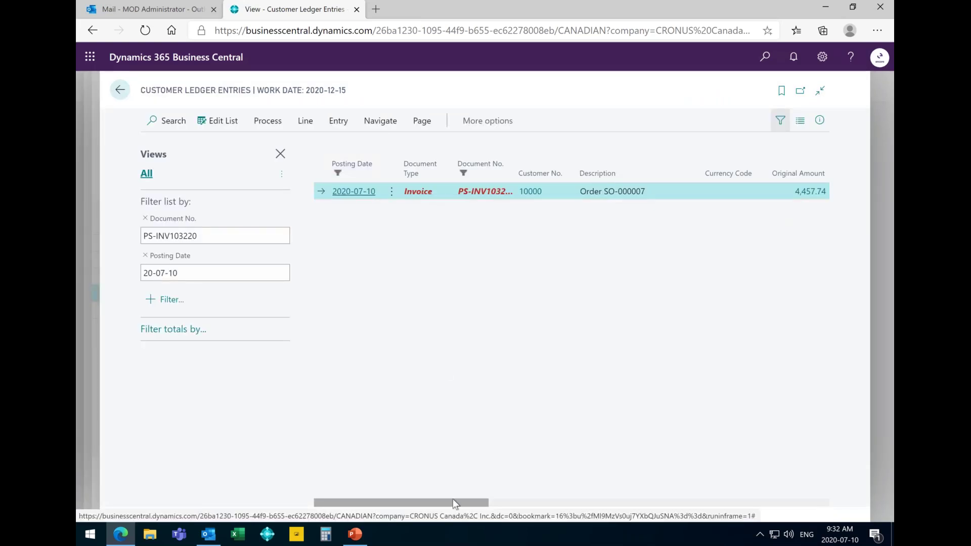
pyautogui.moveTo(495, 505); pyautogui.dragTo(629, 507)
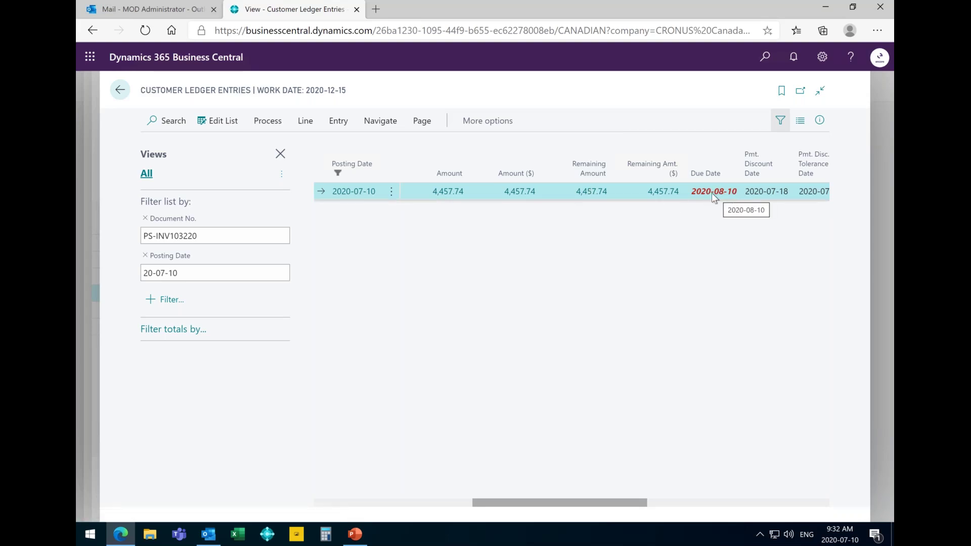
pyautogui.click(121, 92)
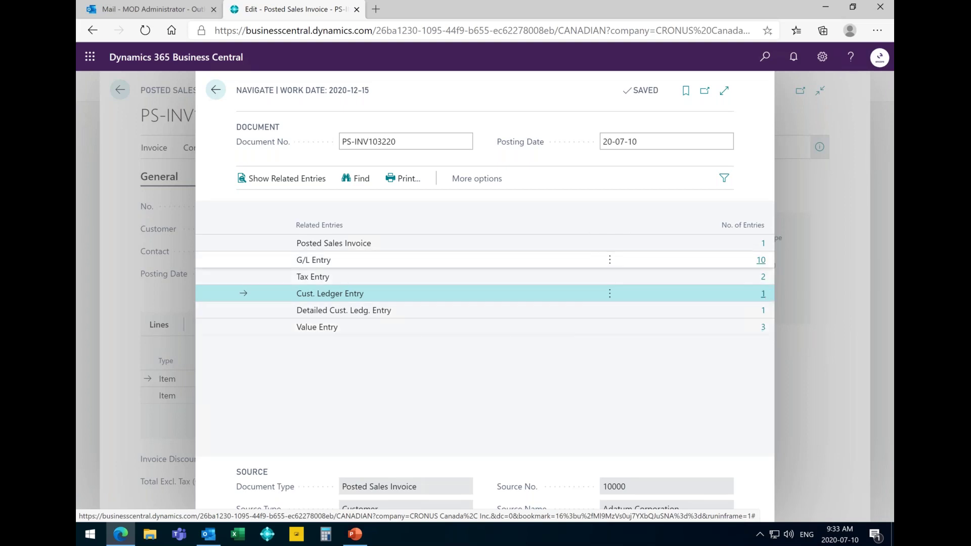
# Open the invoice's general ledger entries and select the lines for accounts 44100, 22780, 22700 and 13100 for review.
pyautogui.click(762, 261)
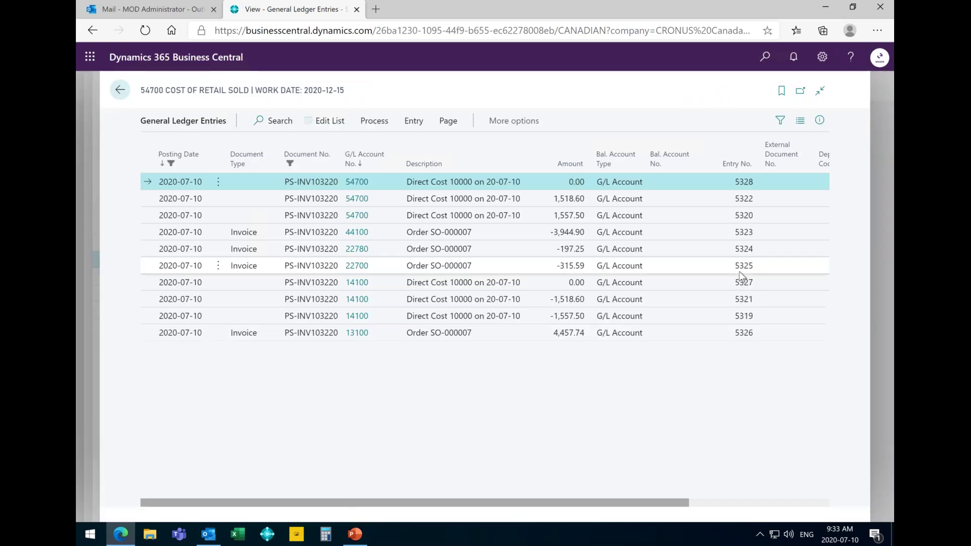
pyautogui.click(143, 235)
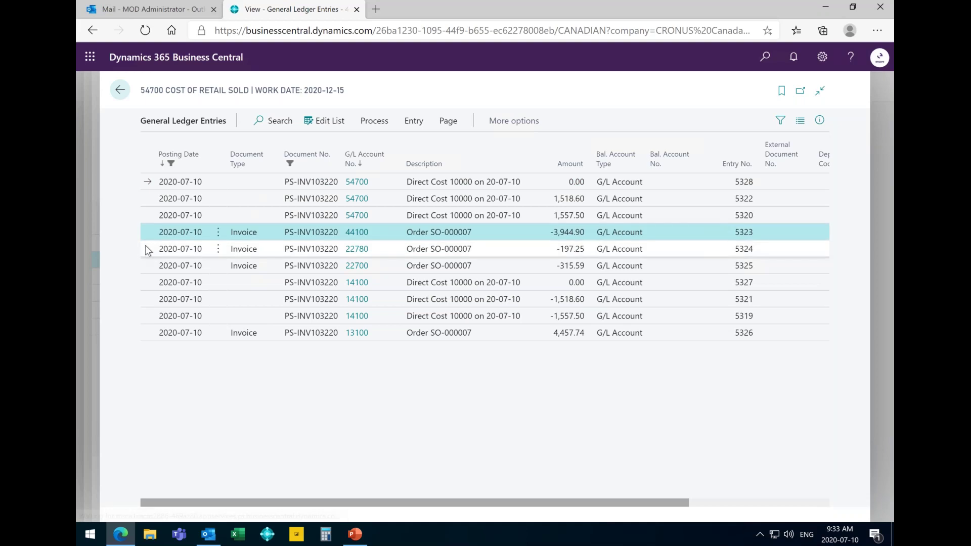
pyautogui.keyDown('shift'); pyautogui.click(145, 245); pyautogui.keyUp('shift')
pyautogui.keyDown('shift'); pyautogui.click(146, 266); pyautogui.keyUp('shift')
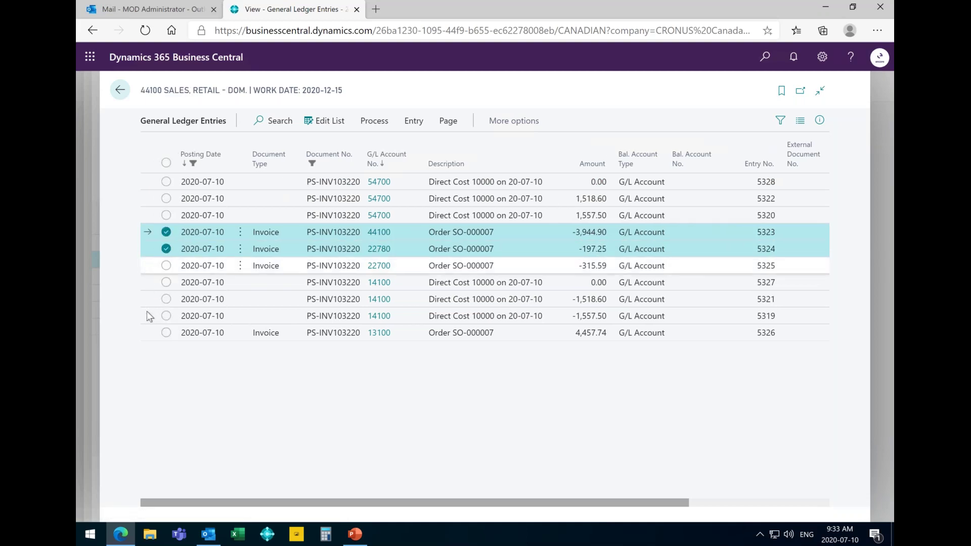
pyautogui.keyDown('ctrl'); pyautogui.click(145, 336); pyautogui.keyUp('ctrl')
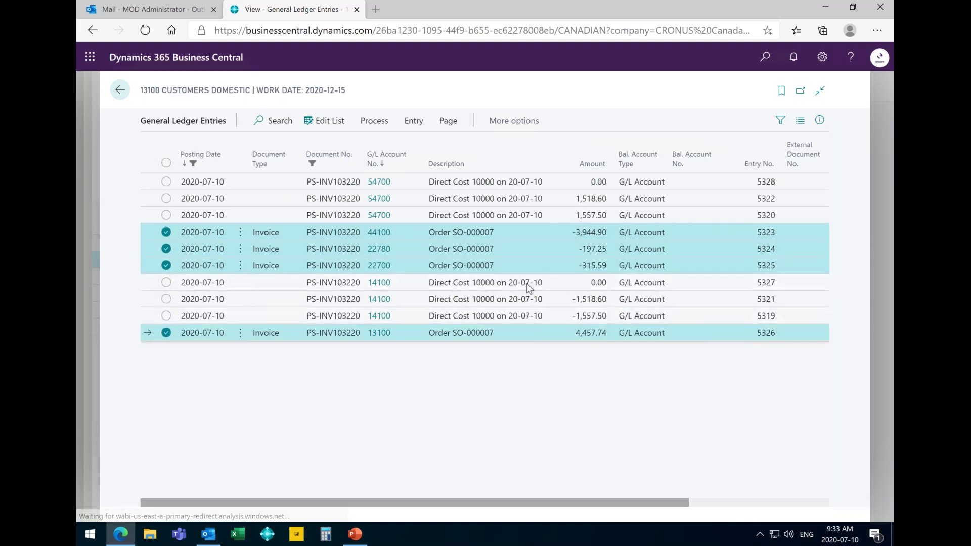
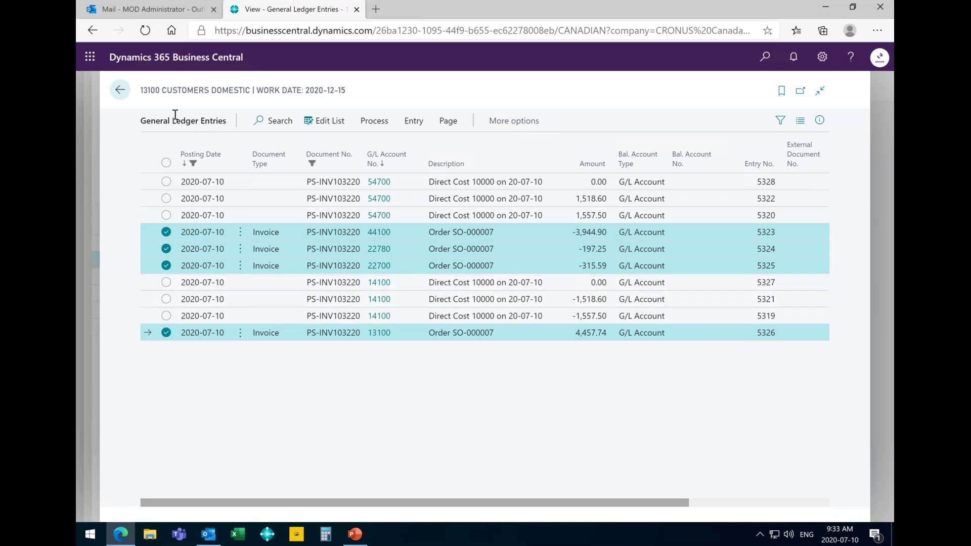
# Close the ledger entries, related entries and posted invoice, and return to the Accountant role centre.
pyautogui.click(119, 91)
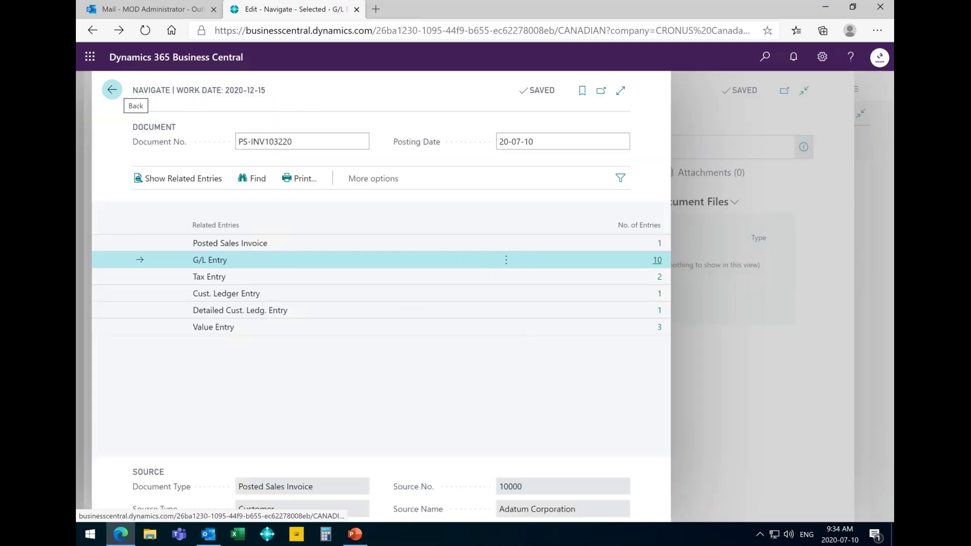
pyautogui.click(112, 90)
pyautogui.click(216, 93)
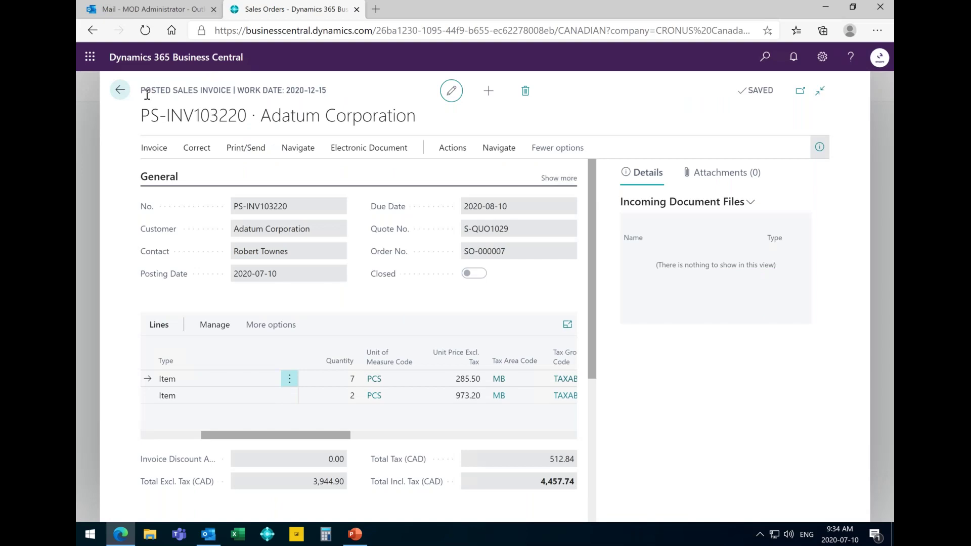
pyautogui.click(120, 91)
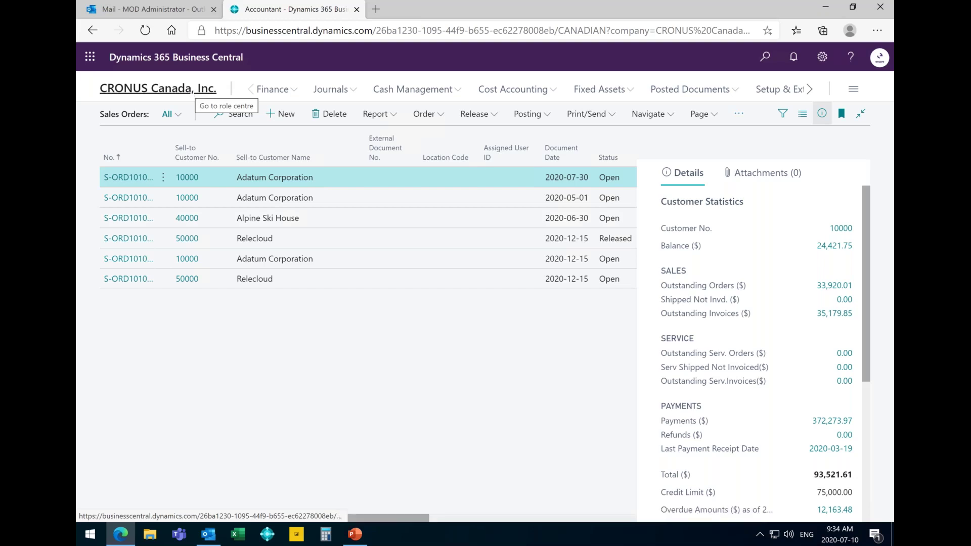
pyautogui.click(202, 90)
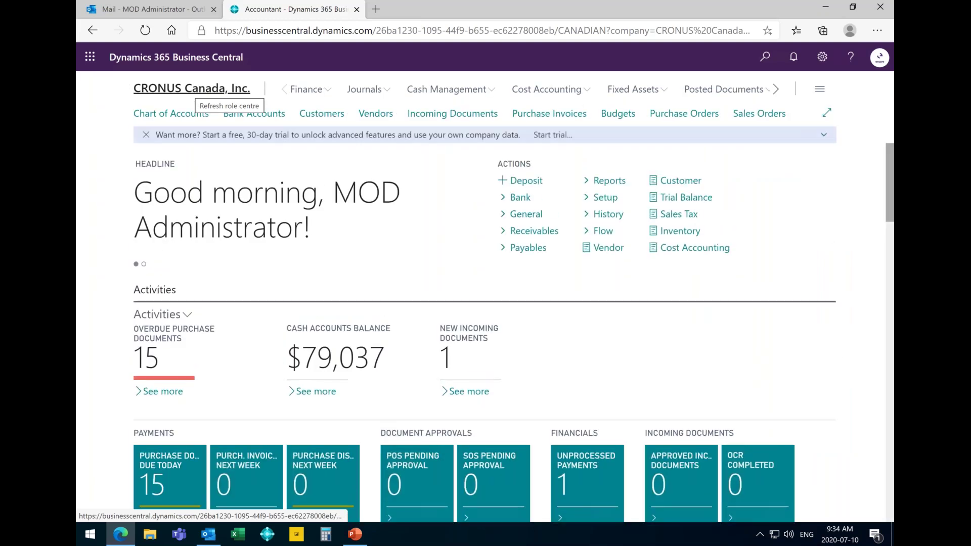
# Create a new purchase invoice for the vendor Graphic Design Institute.
pyautogui.click(547, 116)
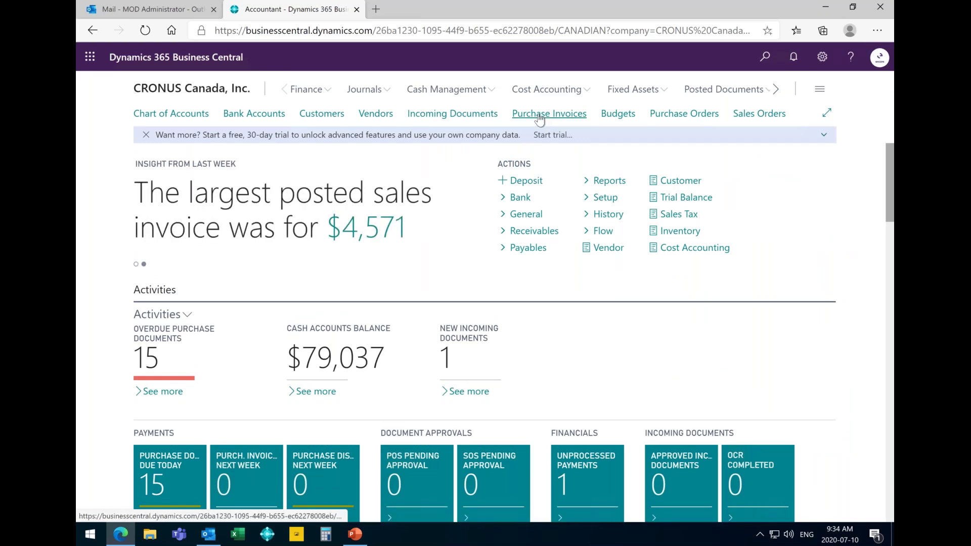
pyautogui.click(540, 120)
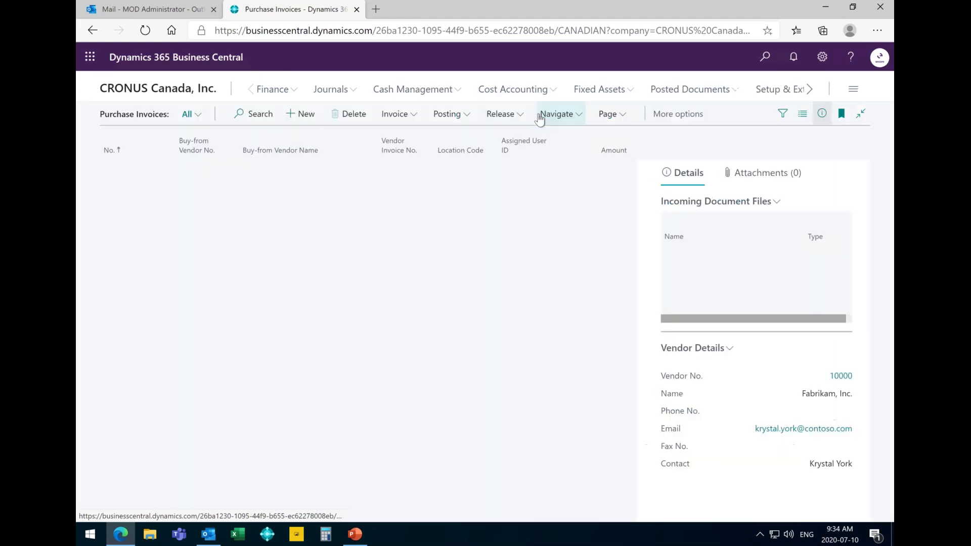
pyautogui.click(304, 119)
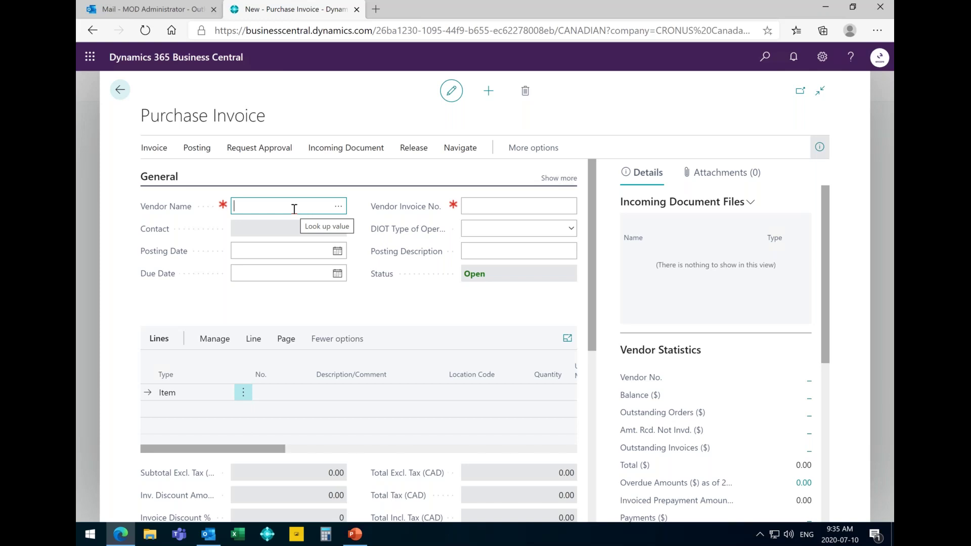
pyautogui.write('30000')
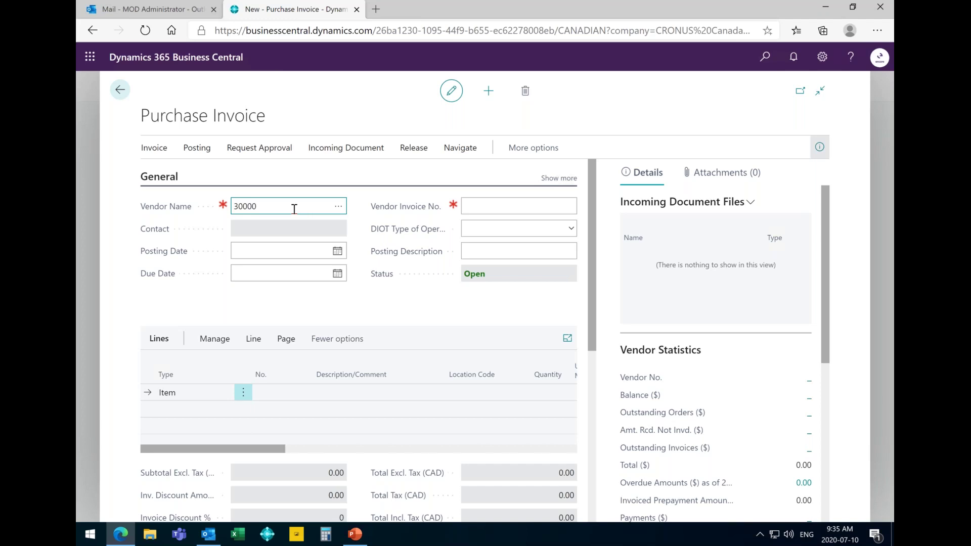
pyautogui.press('Tab')
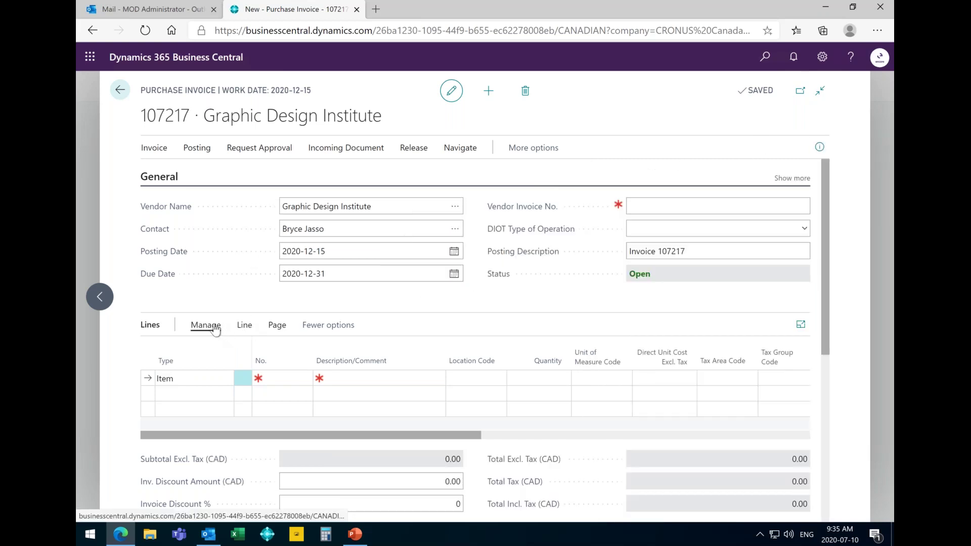
# Bring the receipt line for 7 PCS of the Blue armless swivel chair into the purchase invoice with Get Receipt Lines.
pyautogui.click(243, 326)
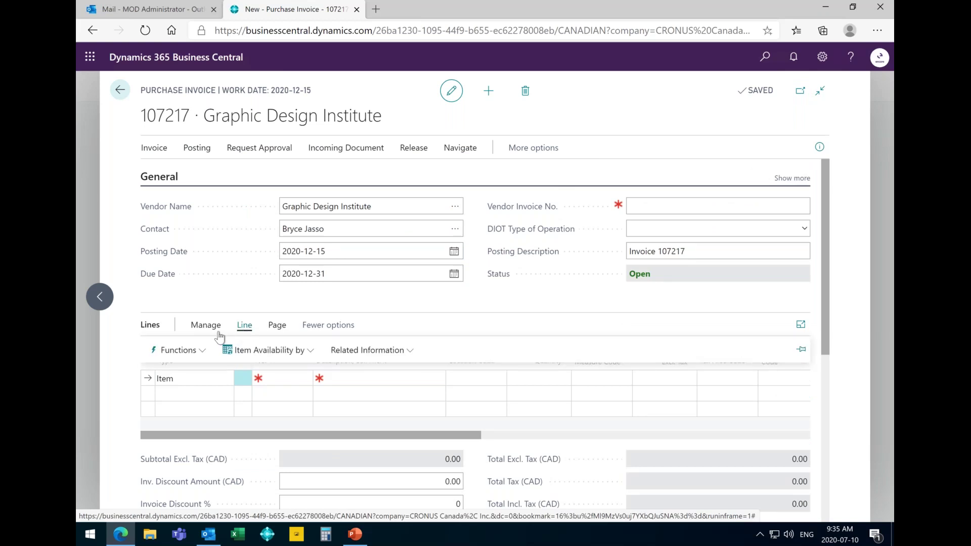
pyautogui.click(202, 353)
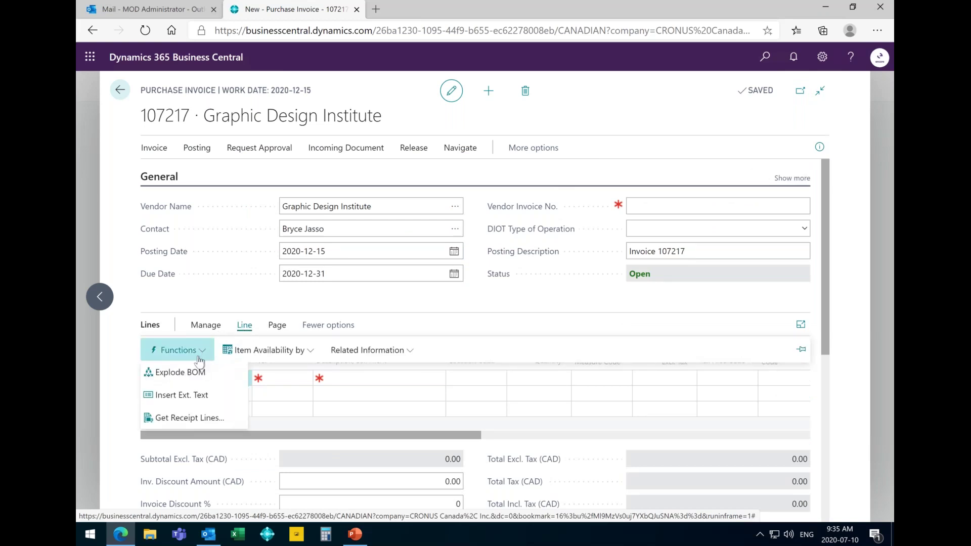
pyautogui.click(177, 420)
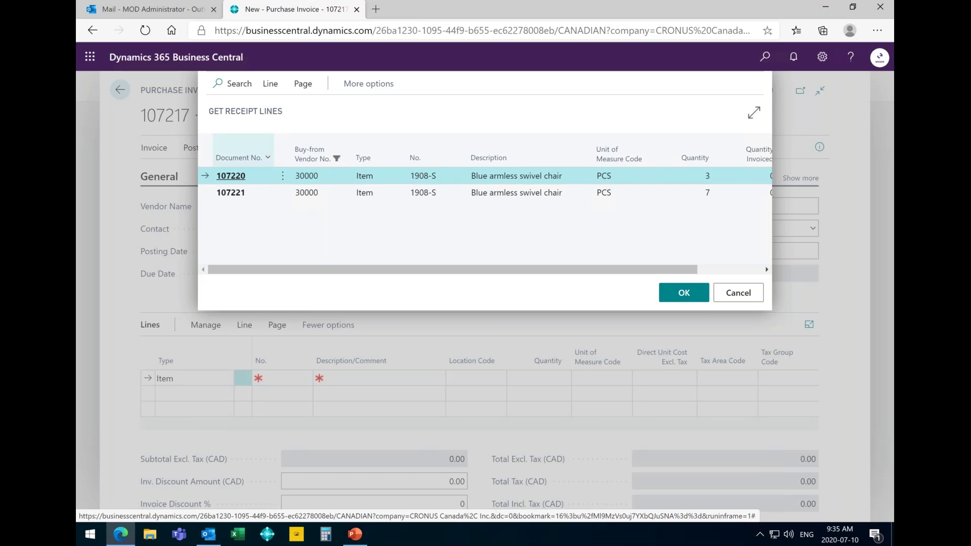
pyautogui.click(433, 194)
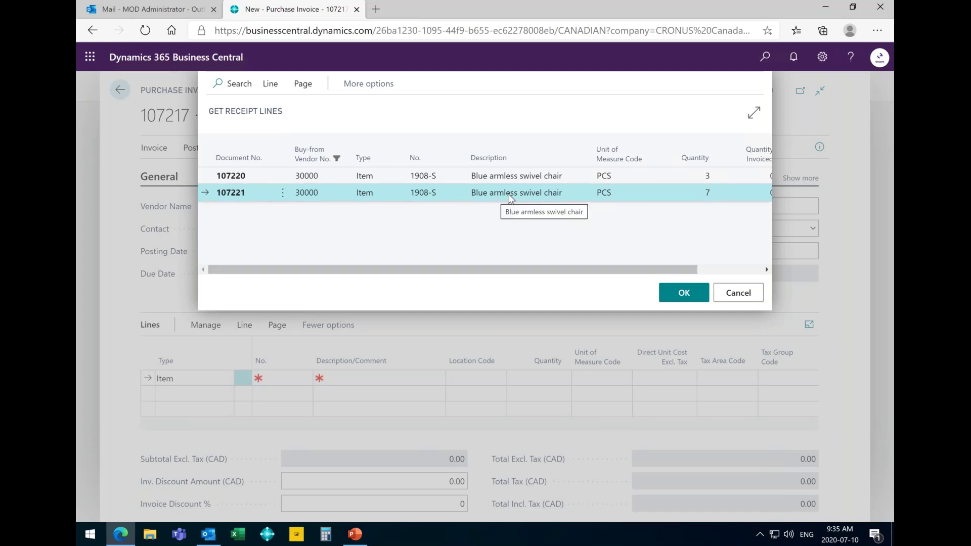
pyautogui.click(691, 298)
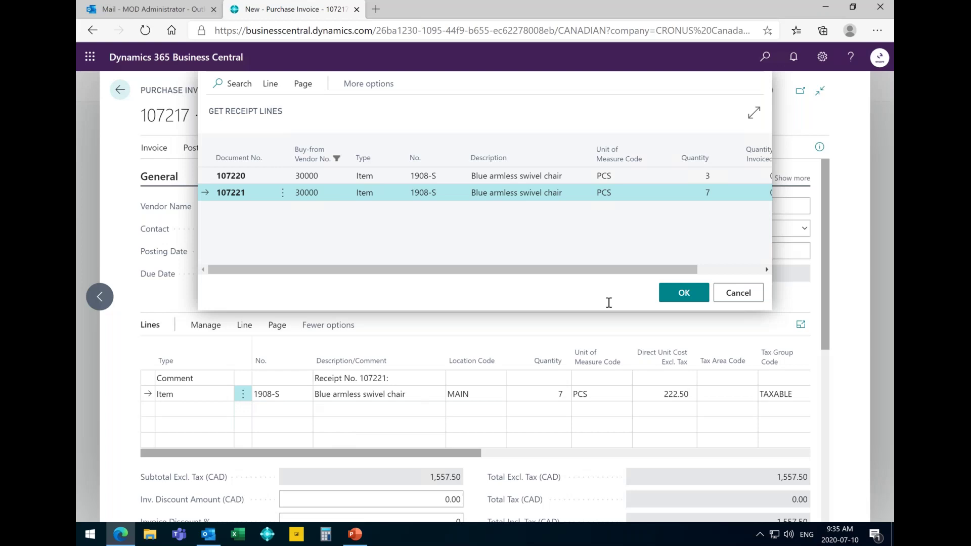
pyautogui.click(673, 298)
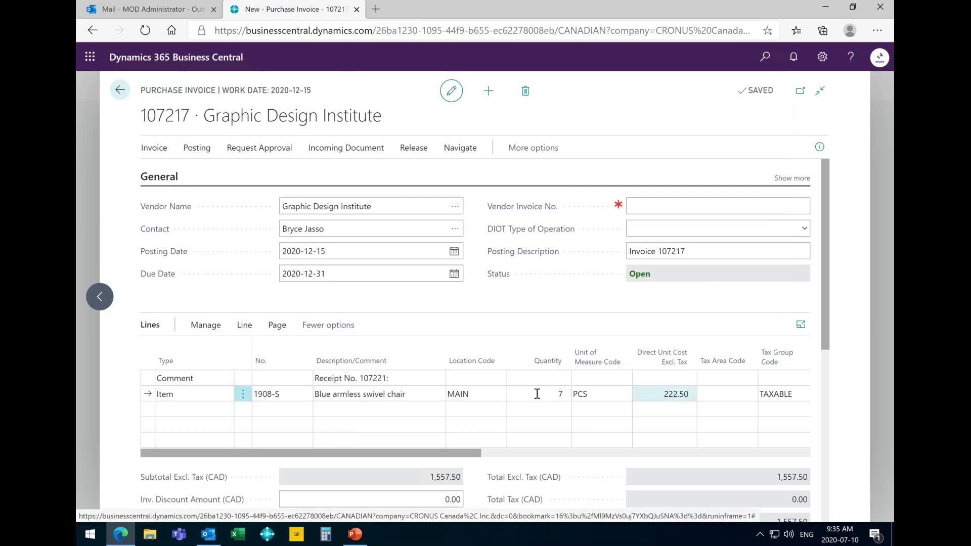
# Set the direct unit cost excluding tax to 220.00 on the Blue armless swivel chair line, keeping the quantity at 7.
pyautogui.click(562, 396)
pyautogui.write('7')
pyautogui.press('Tab')
pyautogui.press('Tab')
pyautogui.click(663, 395)
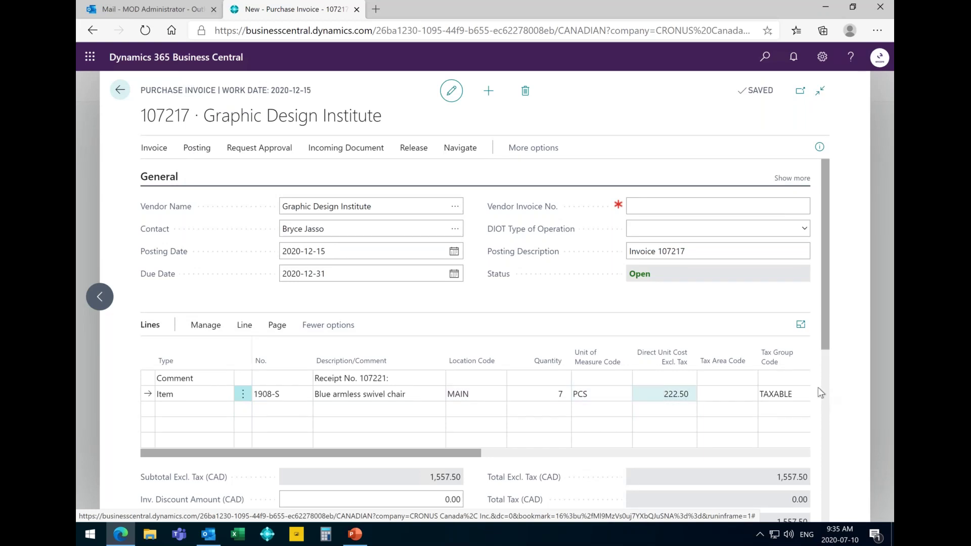
pyautogui.click(678, 394)
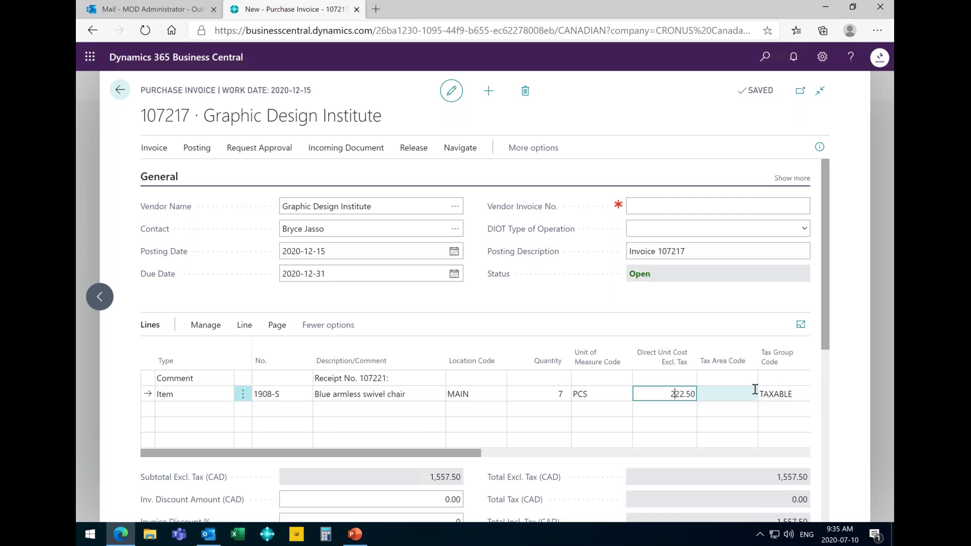
pyautogui.press('Left')
pyautogui.press('Right')
pyautogui.press('Delete')
pyautogui.click(754, 390)
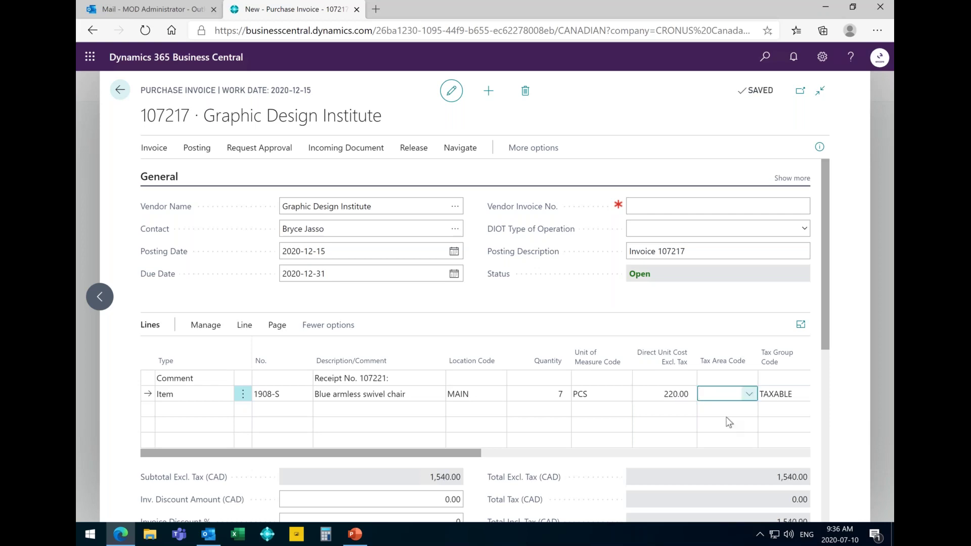
pyautogui.press('Tab')
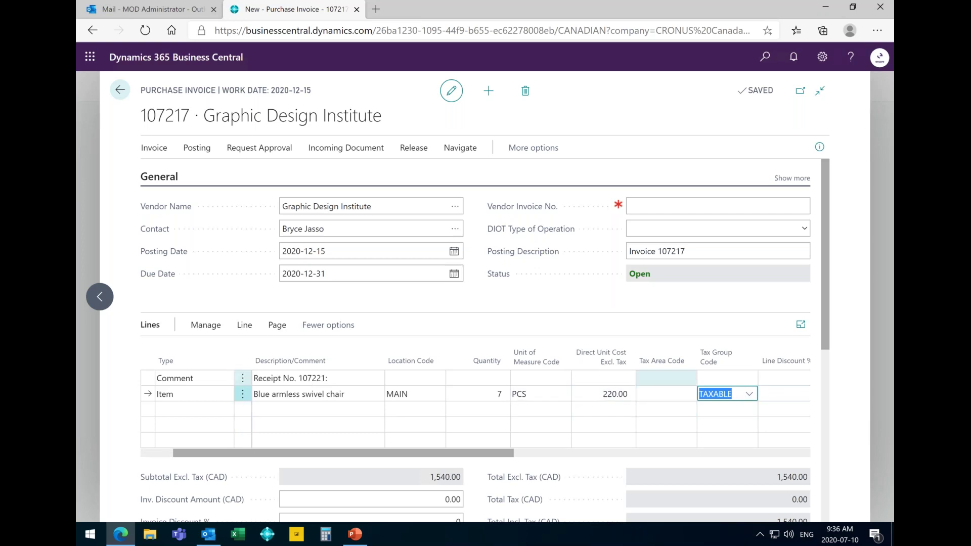
# Enter the vendor's invoice number in the header of the Graphic Design Institute purchase invoice.
pyautogui.click(601, 449)
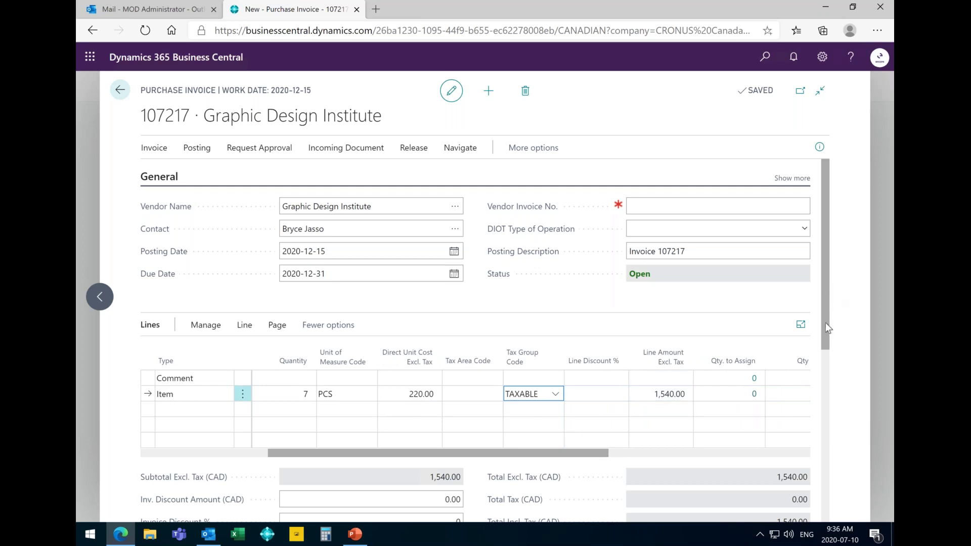
pyautogui.scroll(-3, 826, 350)
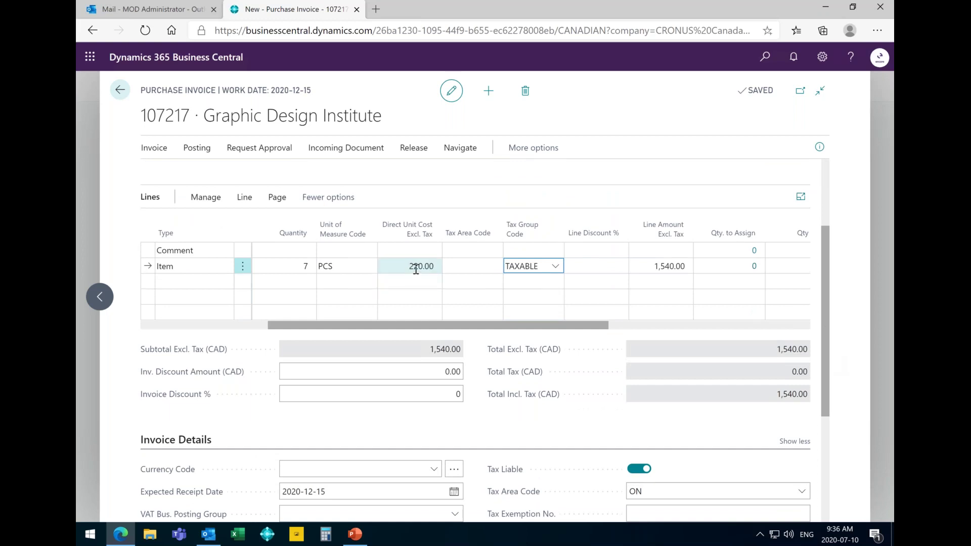
pyautogui.scroll(3, 617, 287)
pyautogui.click(663, 205)
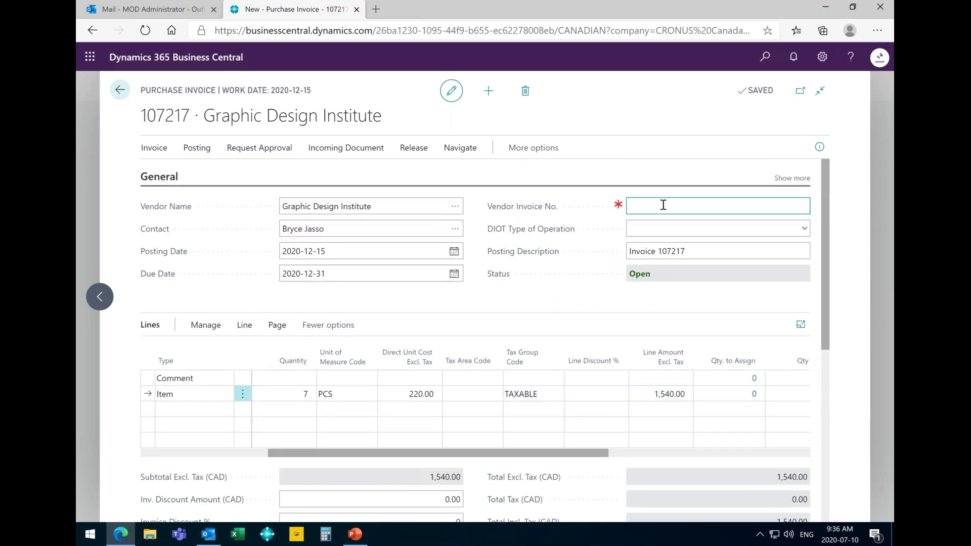
pyautogui.write('12383575984576')
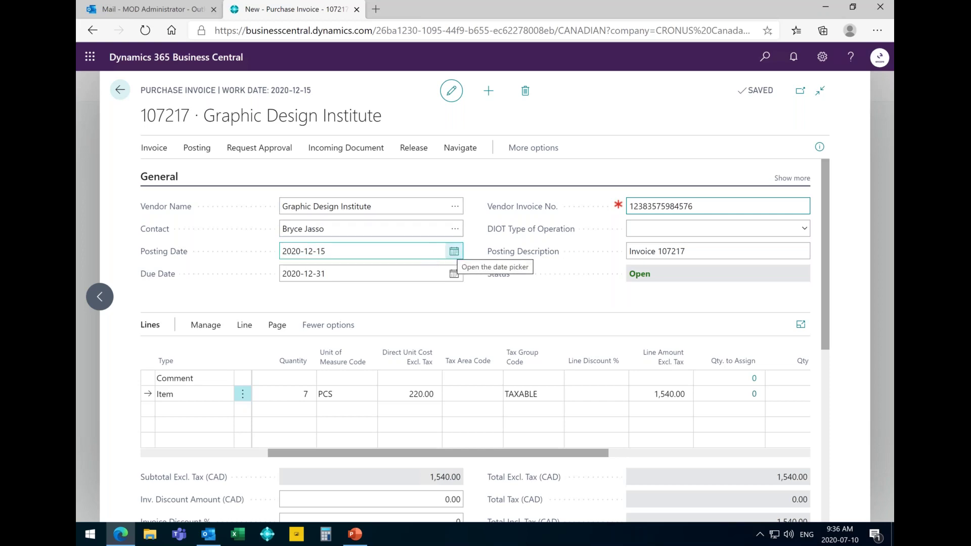
# Set the purchase invoice's posting date to today's date, 2020-07-10, and acknowledge the notice about the existing lines.
pyautogui.click(284, 252)
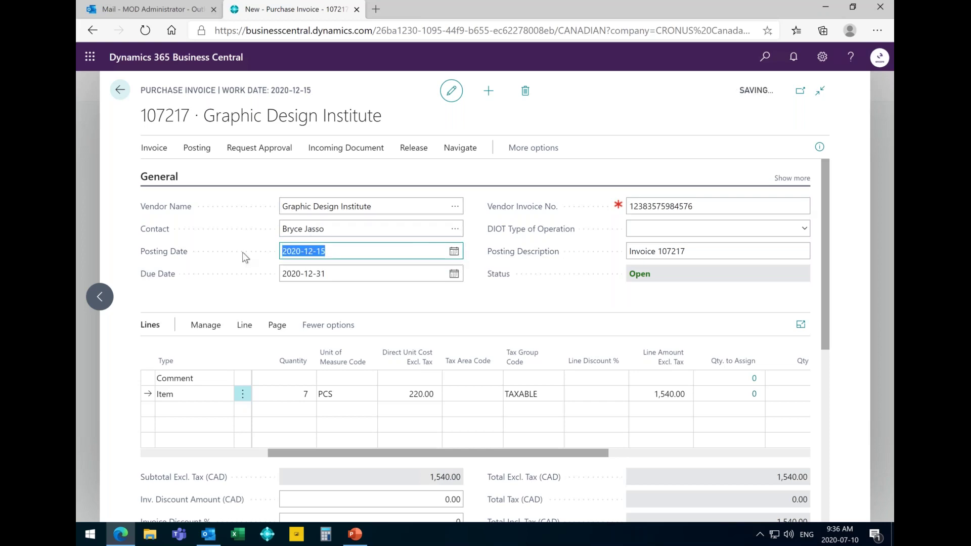
pyautogui.write('t')
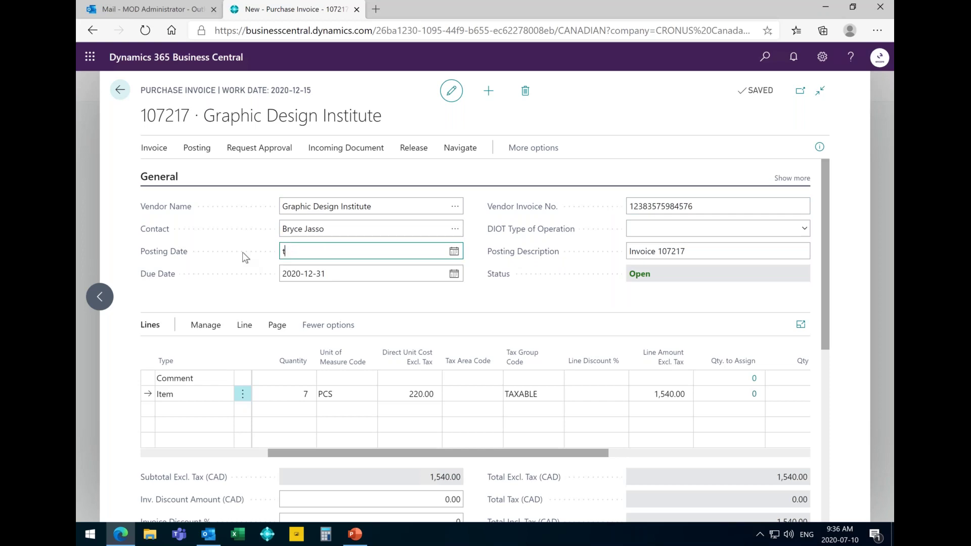
pyautogui.press('Tab')
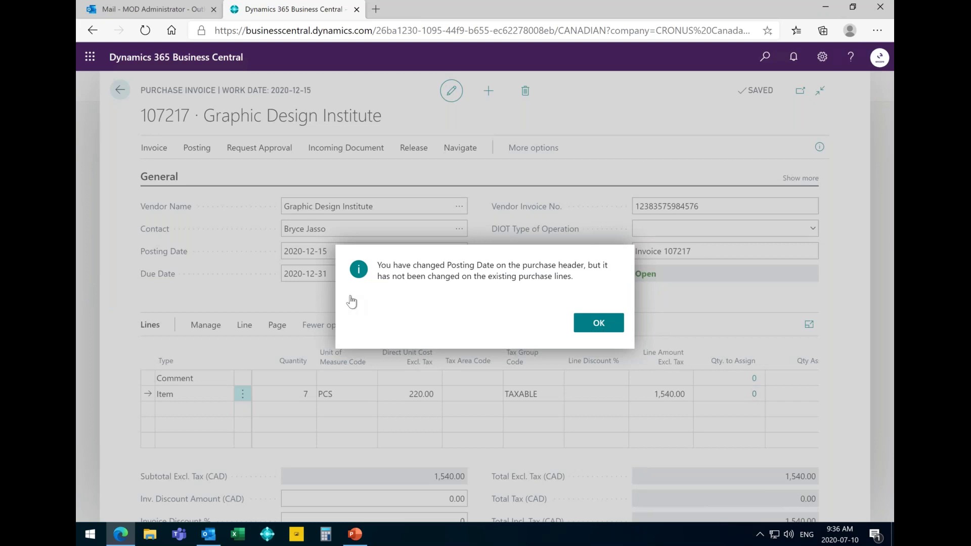
pyautogui.press('Return')
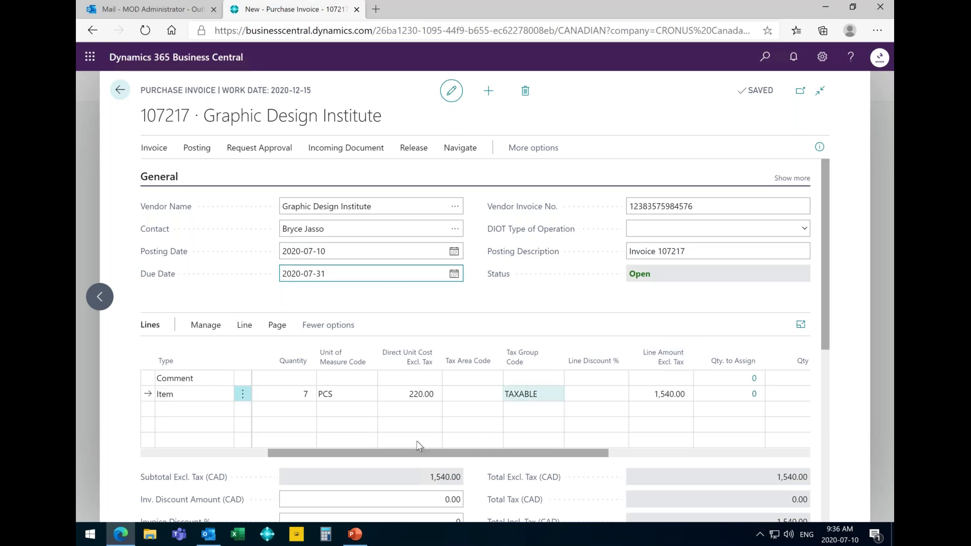
# Check the purchase invoice's lines and totals and try to post it.
pyautogui.moveTo(443, 450); pyautogui.dragTo(253, 448)
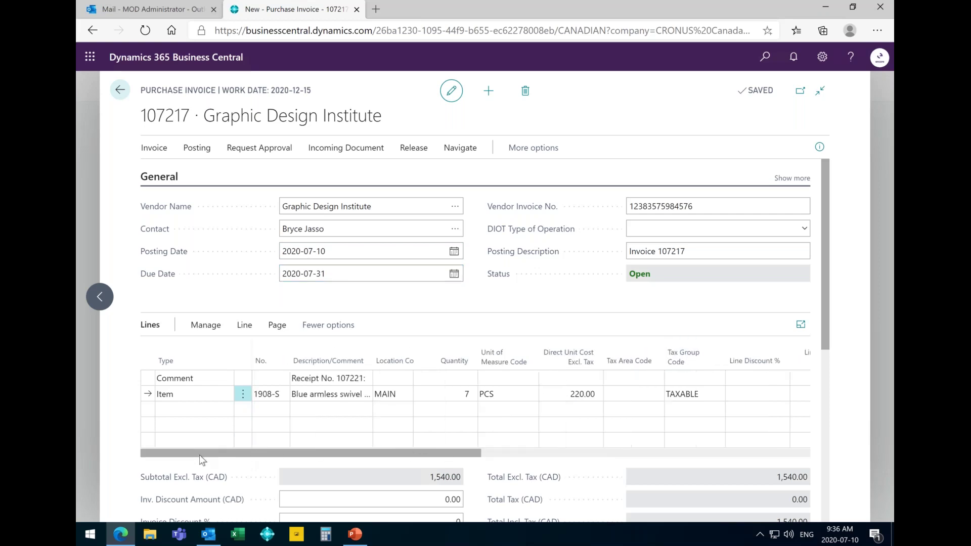
pyautogui.scroll(-2, 491, 466)
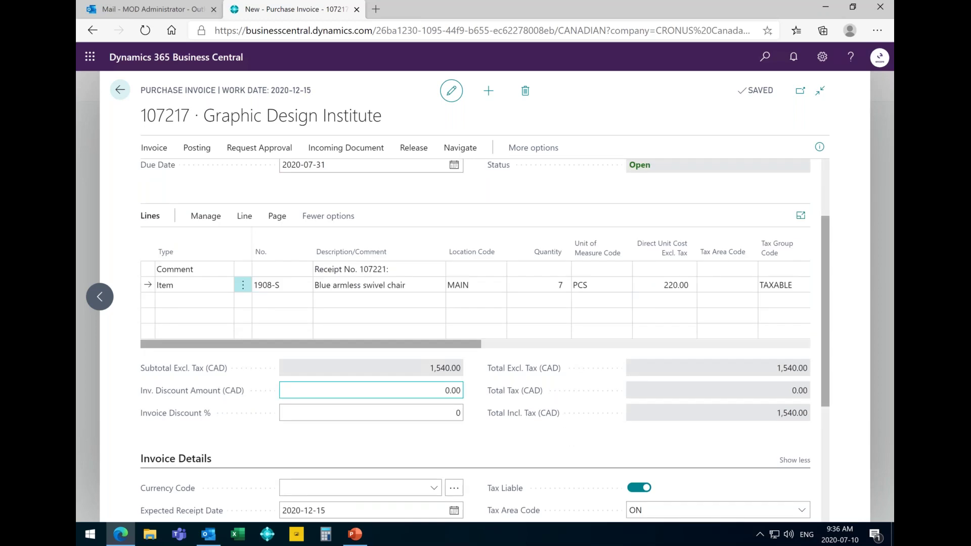
pyautogui.scroll(-2, 490, 464)
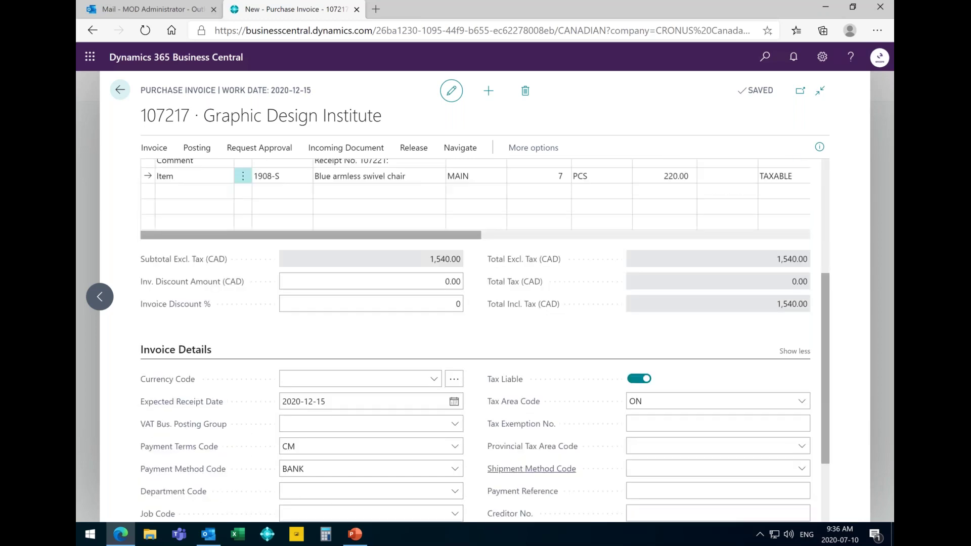
pyautogui.scroll(4, 475, 334)
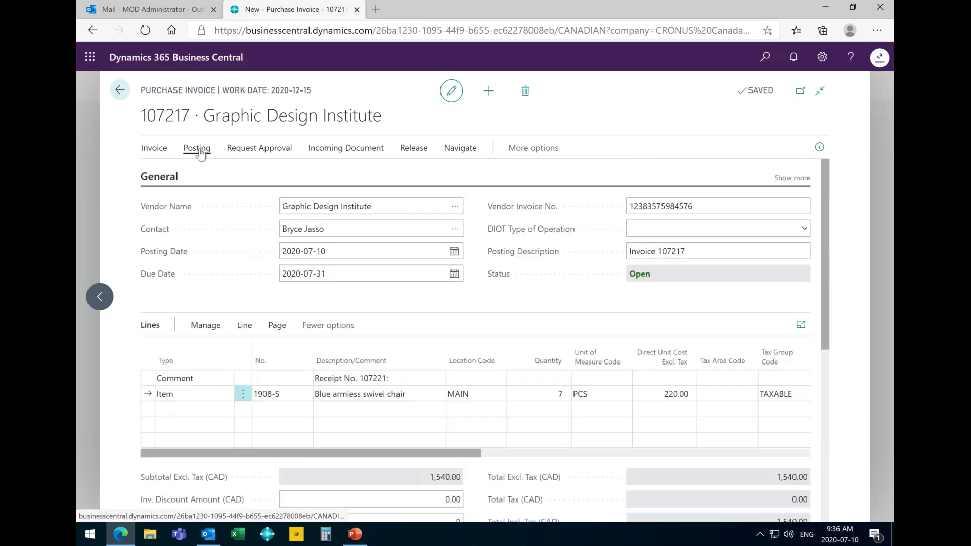
pyautogui.click(199, 150)
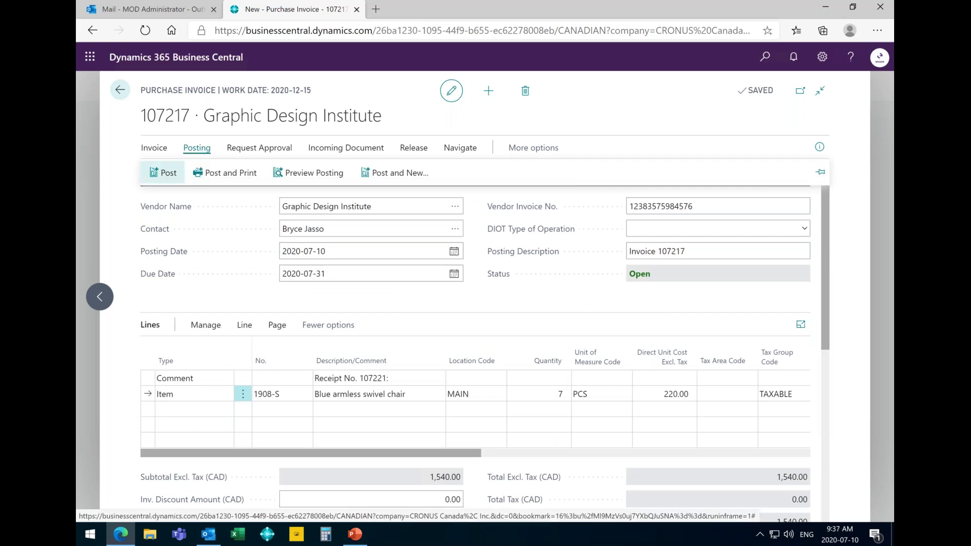
pyautogui.click(163, 173)
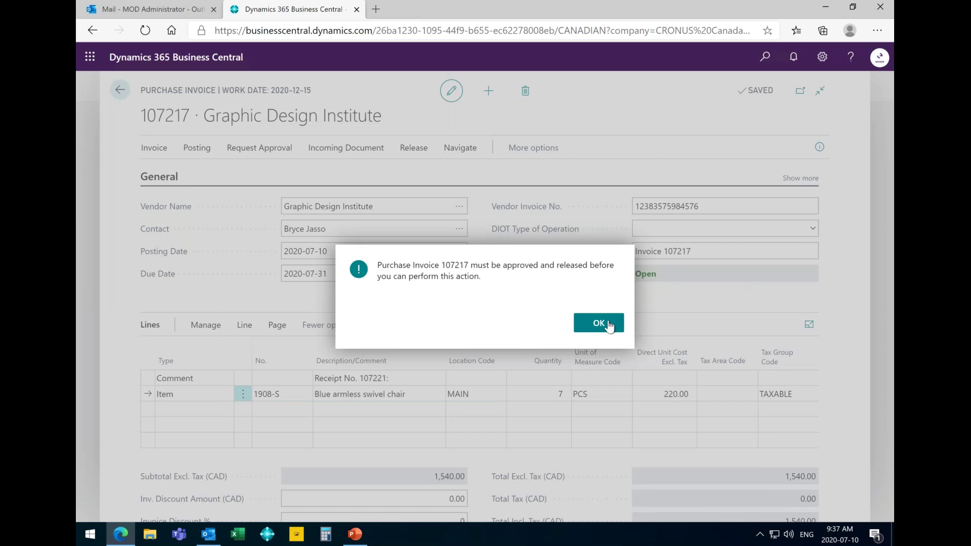
pyautogui.click(600, 323)
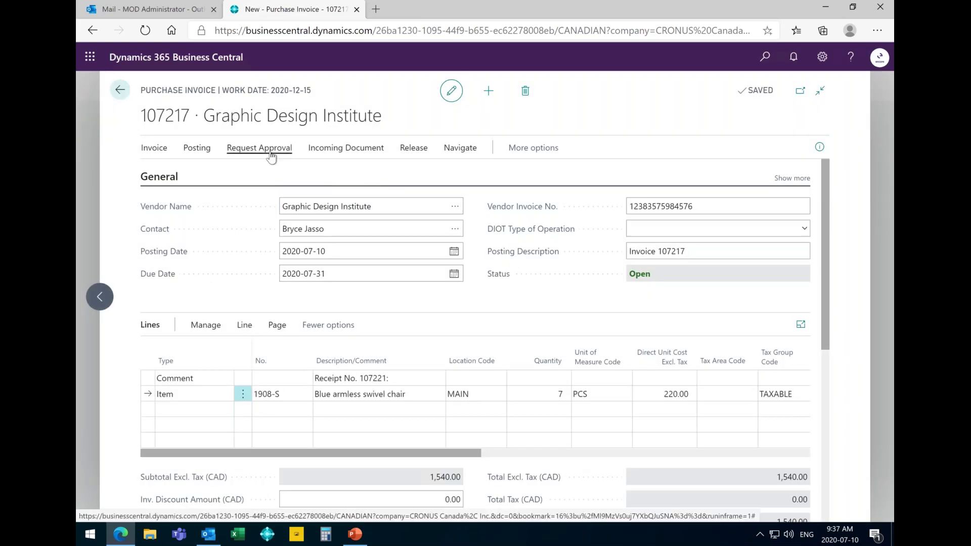
# Send the approval request for the purchase invoice and post the released invoice.
pyautogui.click(271, 153)
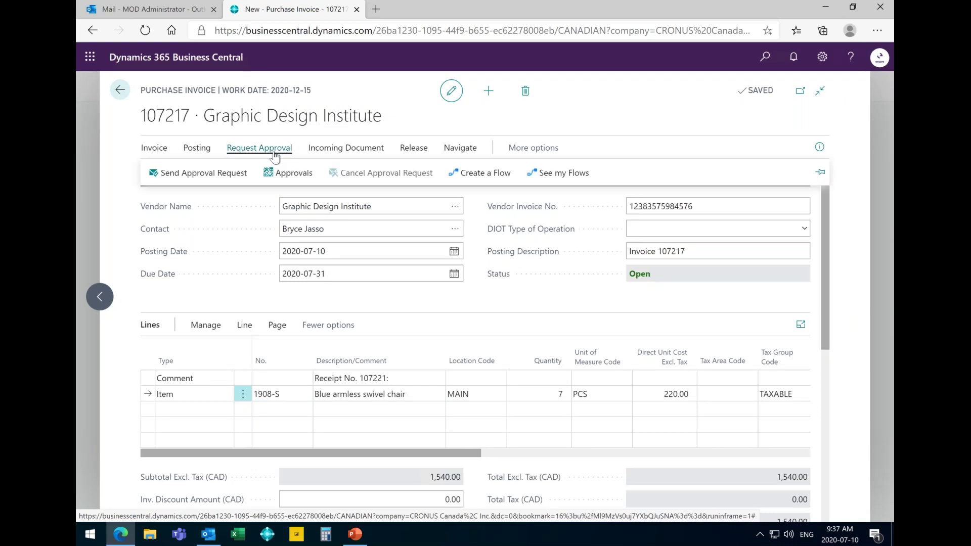
pyautogui.click(202, 175)
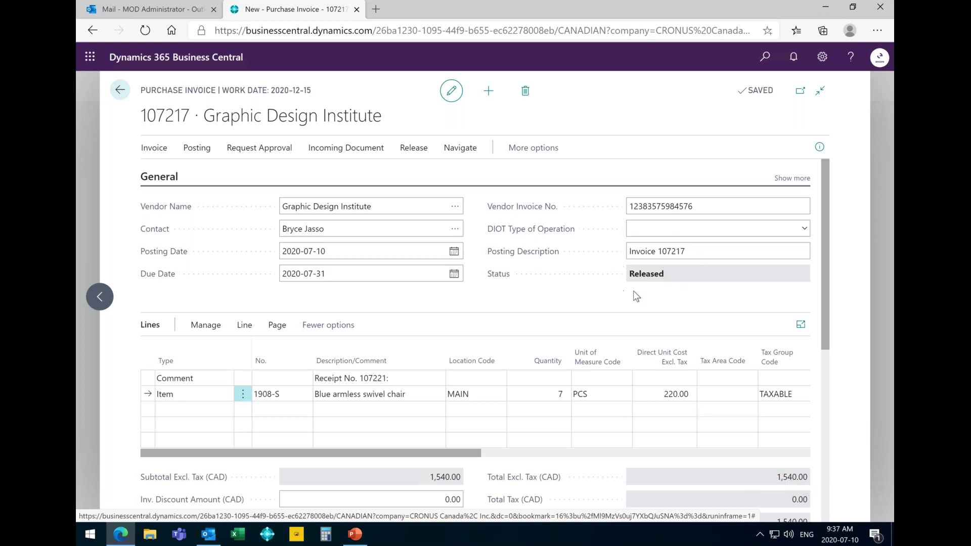
pyautogui.click(203, 154)
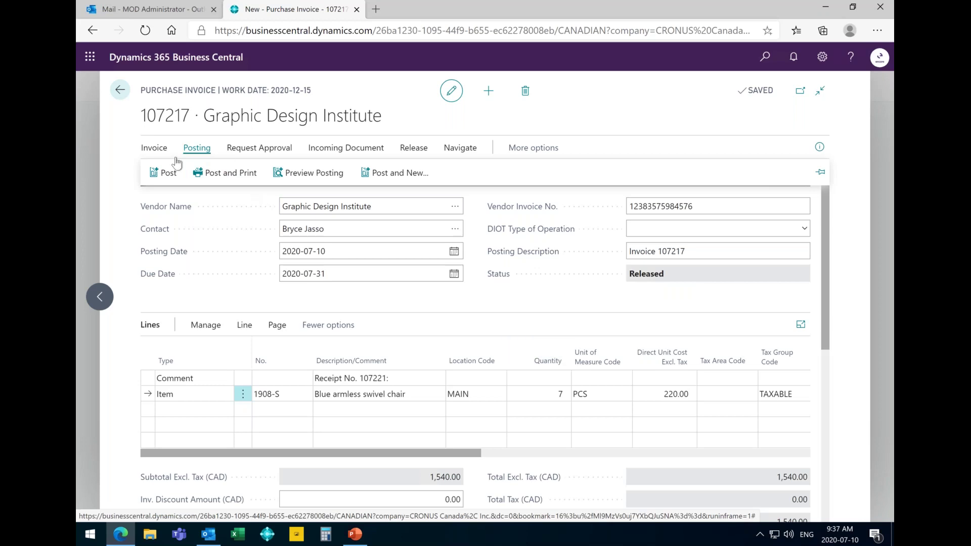
pyautogui.click(155, 175)
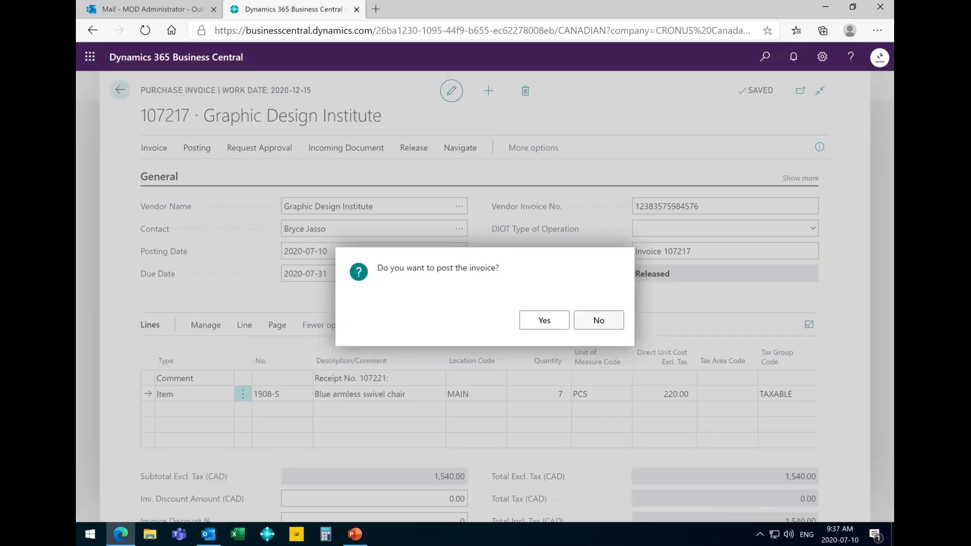
pyautogui.click(553, 320)
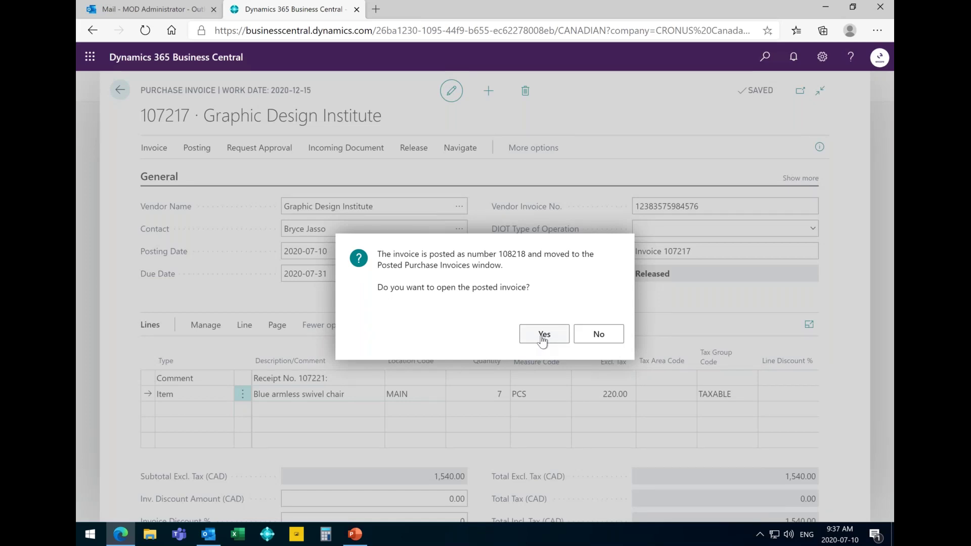
# Open the posted purchase invoice and use Navigate to view its related G/L entries.
pyautogui.click(543, 335)
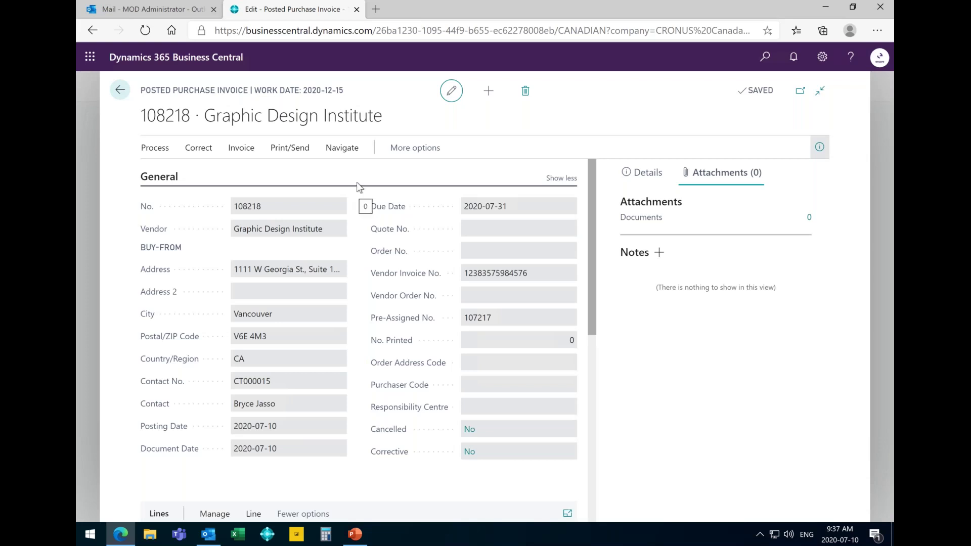
pyautogui.click(400, 149)
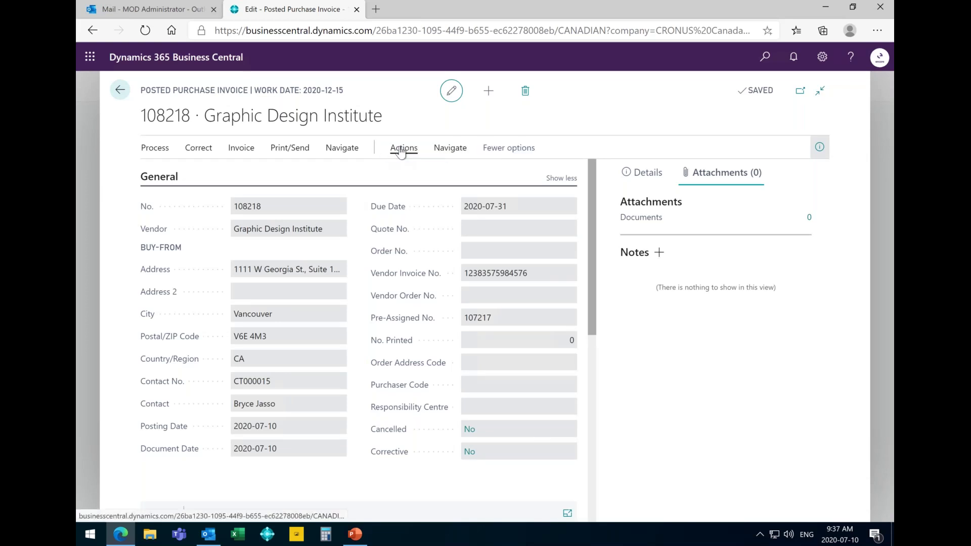
pyautogui.click(401, 150)
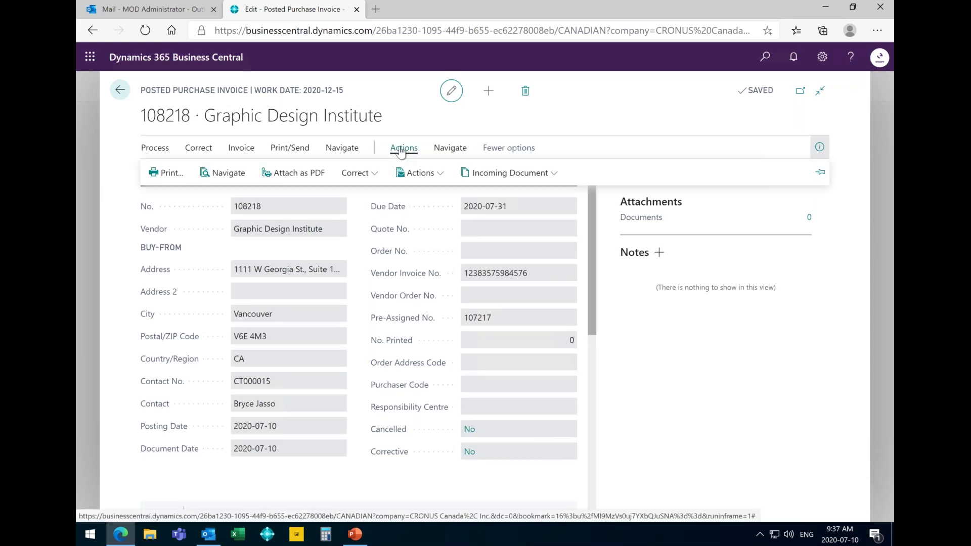
pyautogui.click(226, 173)
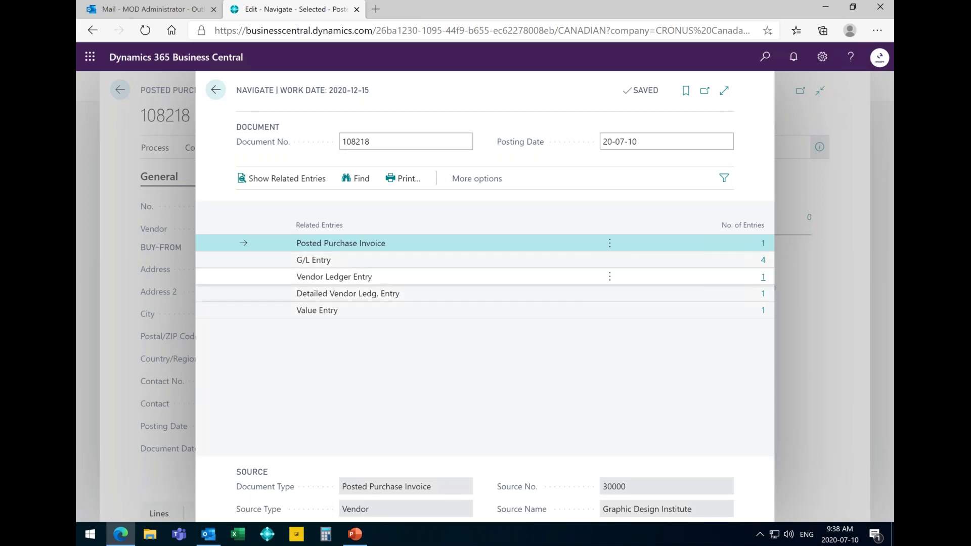
pyautogui.click(765, 264)
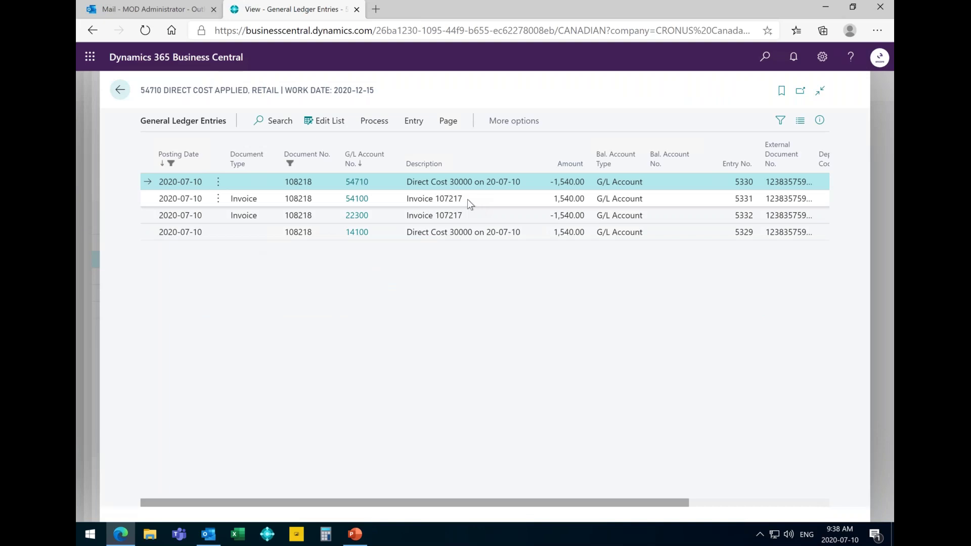
# Compare the G/L entries for accounts 54100 and 22300, and those for 22300 and 14100, and return to the related entries.
pyautogui.click(468, 199)
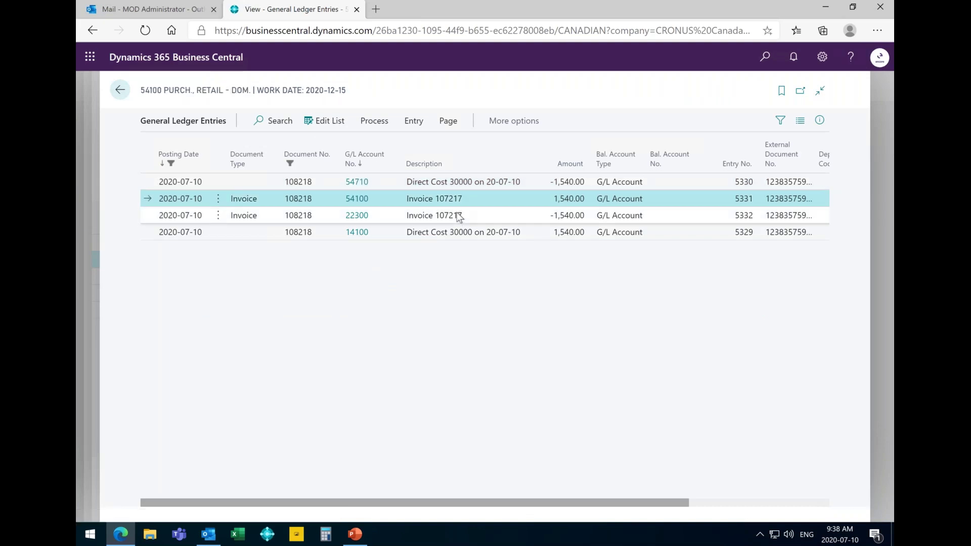
pyautogui.keyDown('shift'); pyautogui.click(457, 213); pyautogui.keyUp('shift')
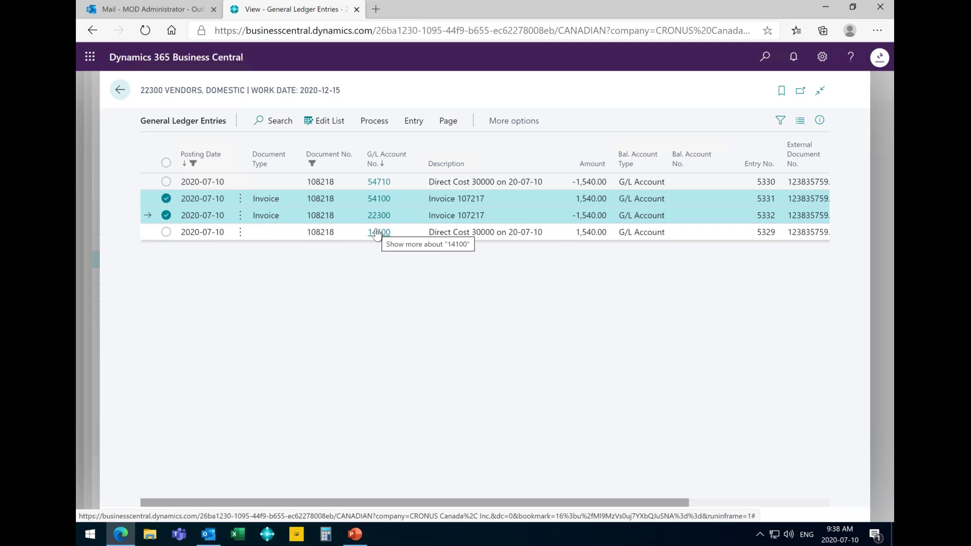
pyautogui.click(445, 220)
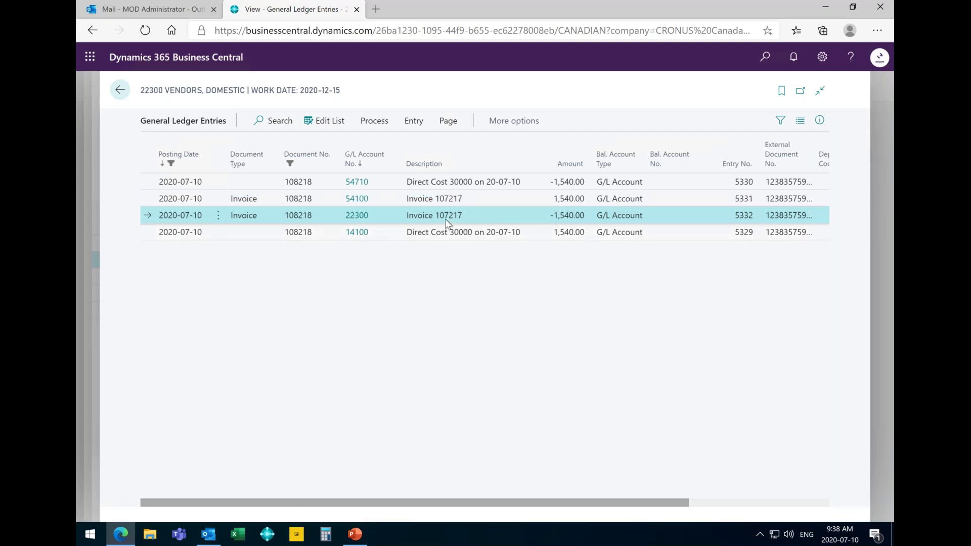
pyautogui.keyDown('ctrl'); pyautogui.click(451, 236); pyautogui.keyUp('ctrl')
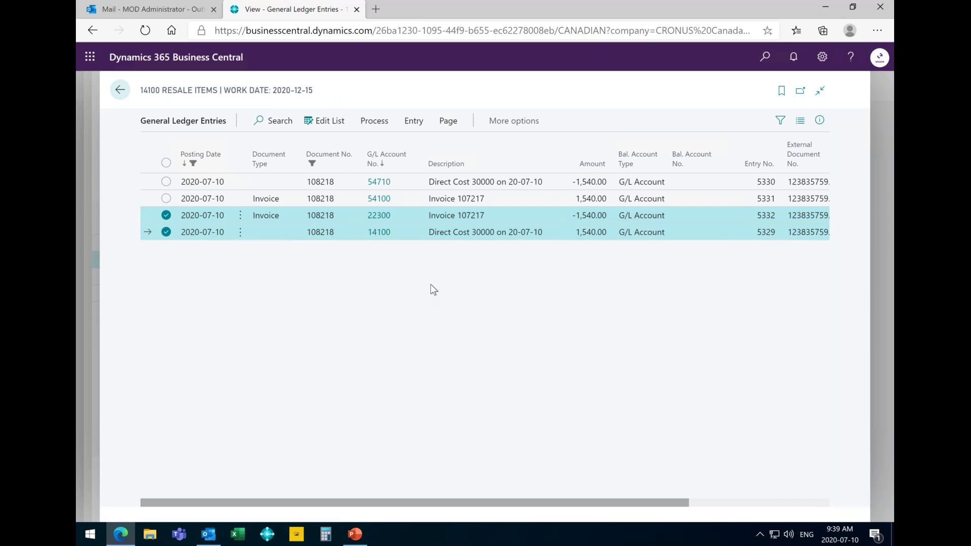
pyautogui.click(120, 90)
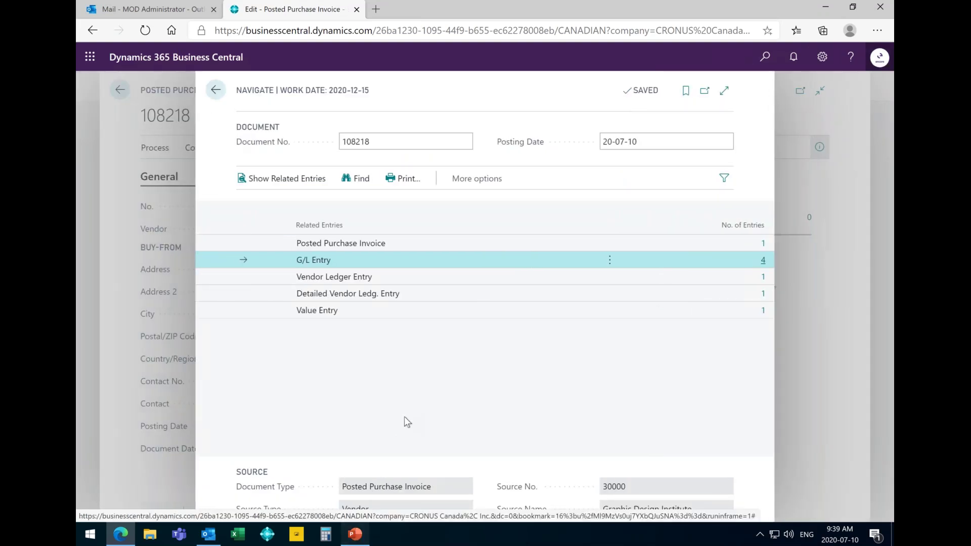
# Switch to the PowerPoint presentation D365BC next Level Functionality.pptx and go to the Process Overview slide.
pyautogui.hotkey('alt', 'Tab')
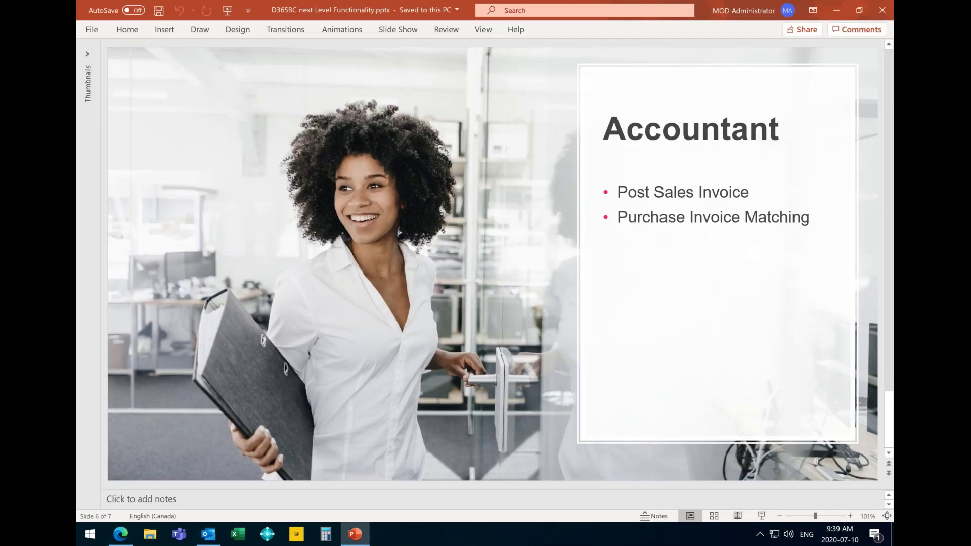
pyautogui.scroll(-1, 468, 358)
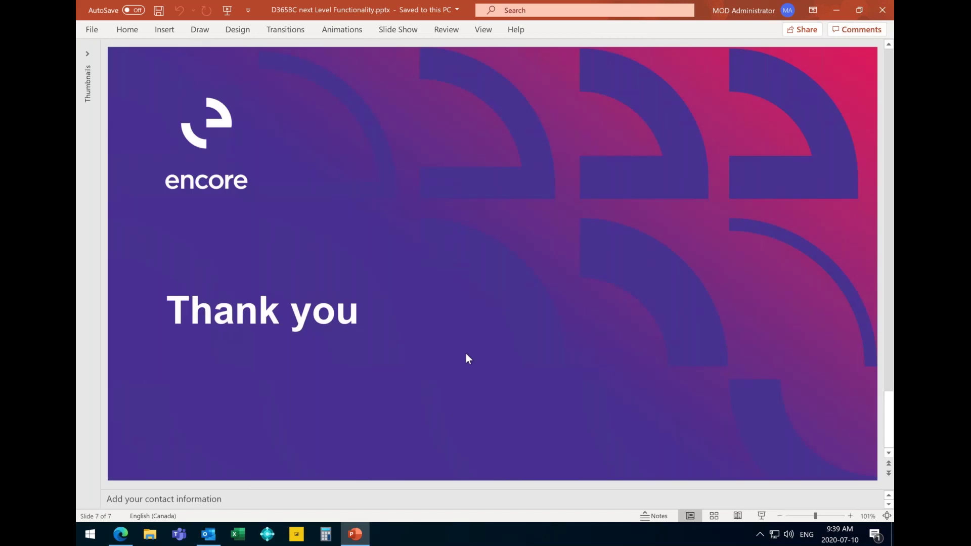
pyautogui.scroll(1, 467, 276)
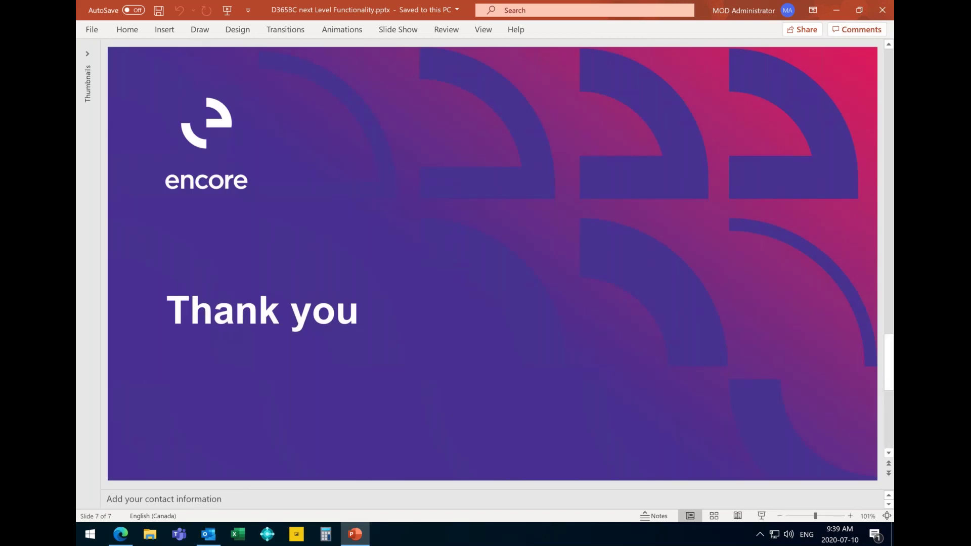
pyautogui.scroll(2, 493, 263)
pyautogui.scroll(1, 492, 263)
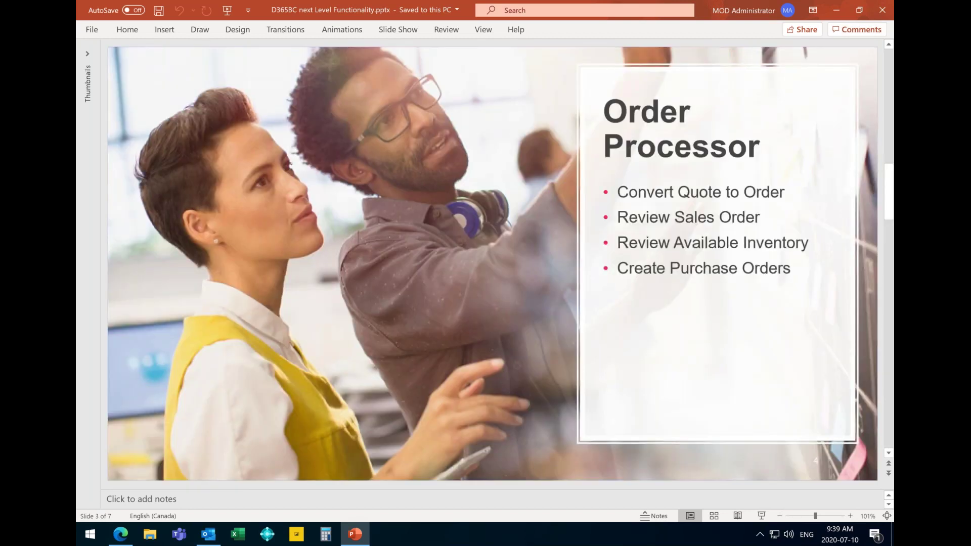
pyautogui.scroll(2, 493, 263)
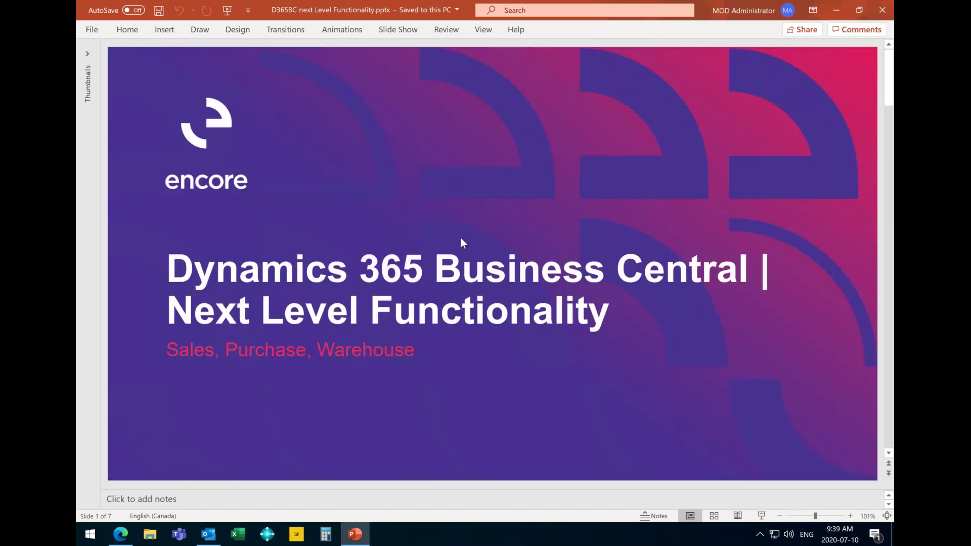
pyautogui.scroll(-1, 460, 243)
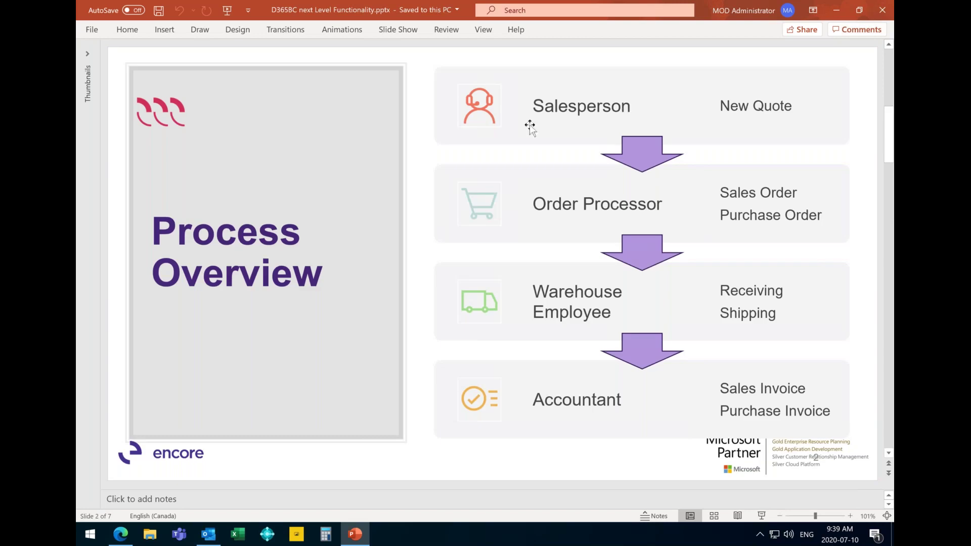